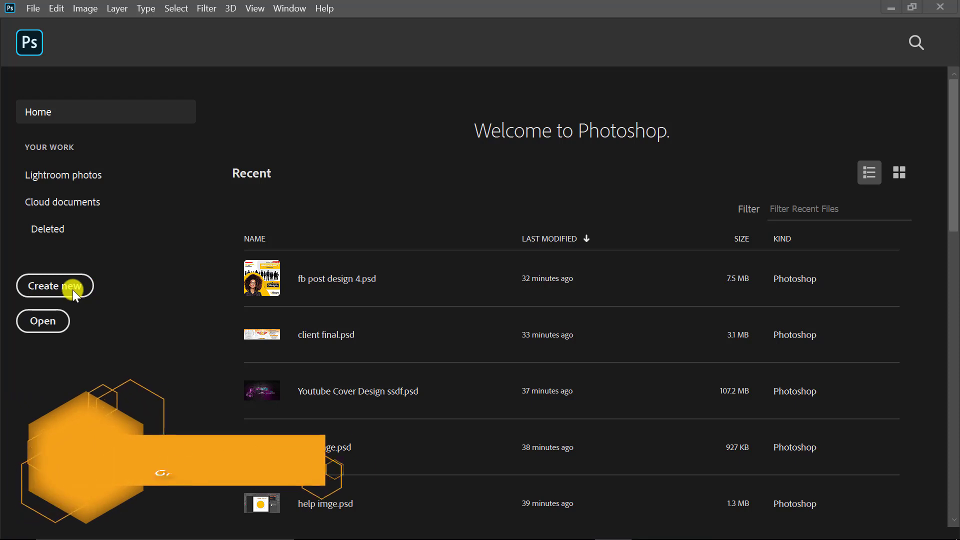
Step: Start a new document named 'Youtube Banner Design', keeping the 2048 × 1152 px, 300 ppi preset
left_click(73, 291)
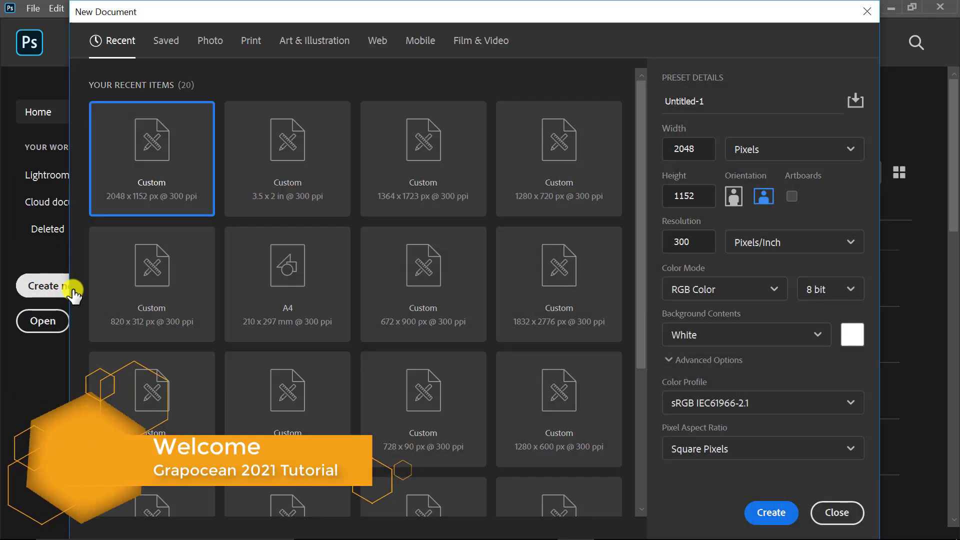
left_click(715, 100)
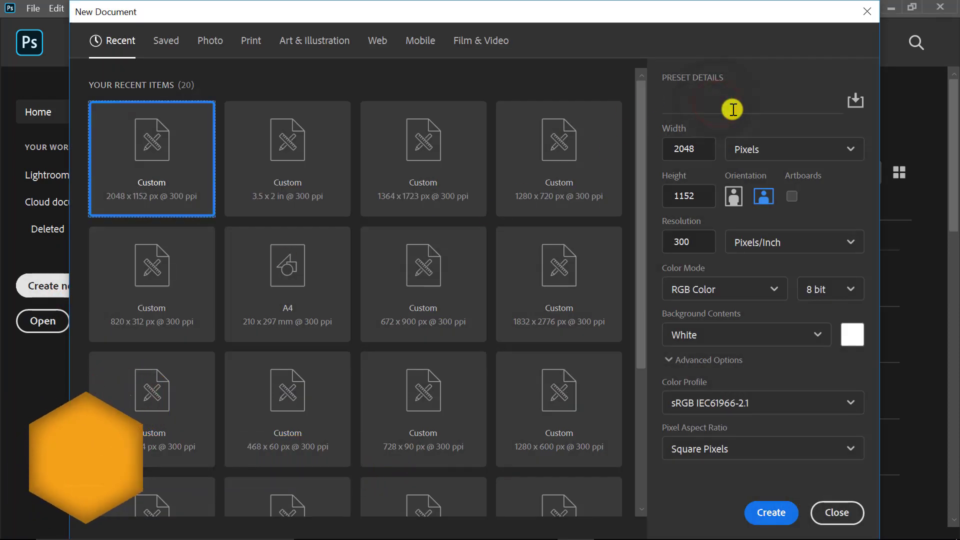
type("Youtube Banner Design")
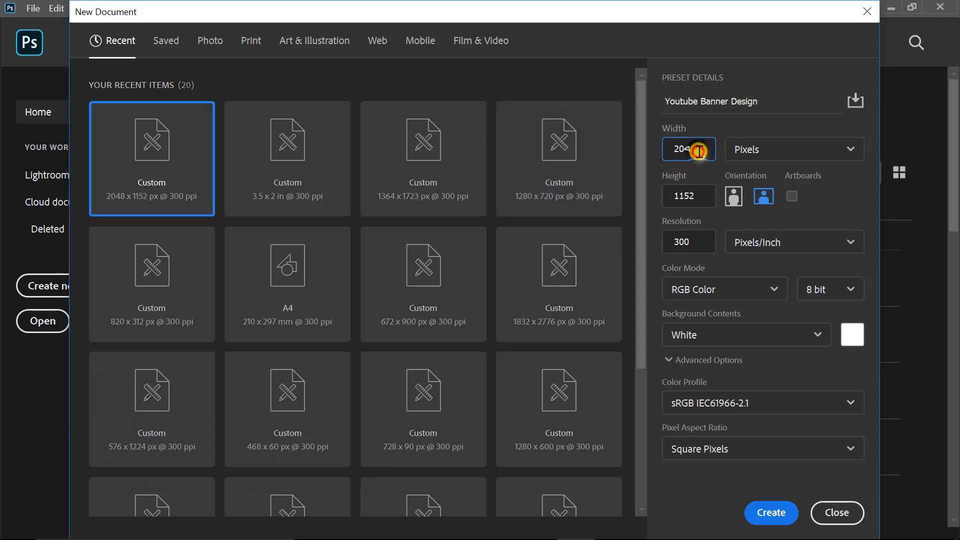
left_click(692, 242)
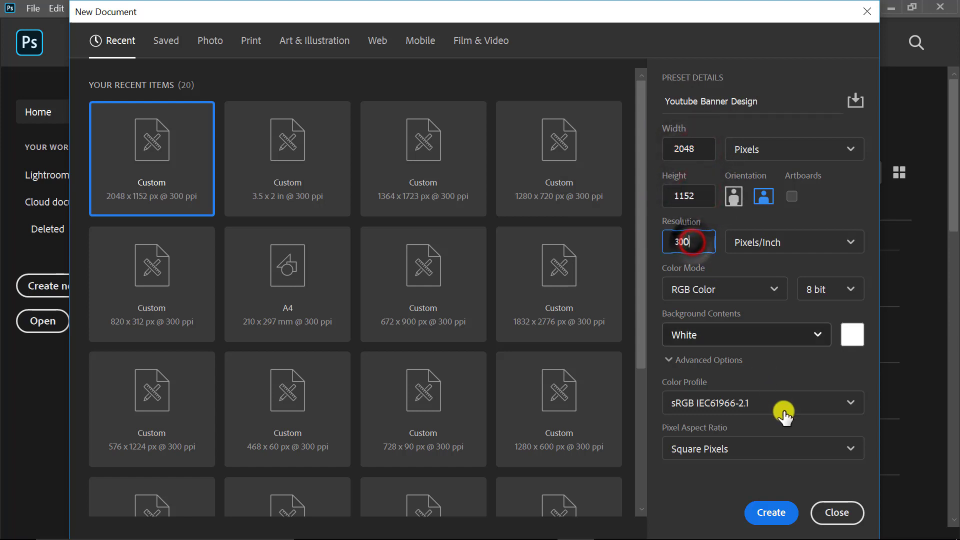
left_click(786, 520)
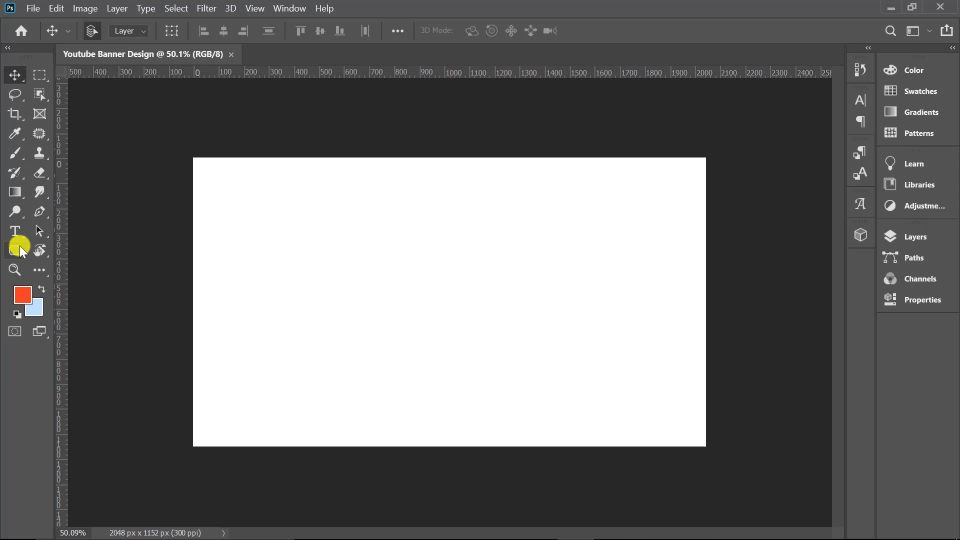
Step: On a new layer, draw a rectangle sized exactly 1235 × 338 px
left_click(18, 250)
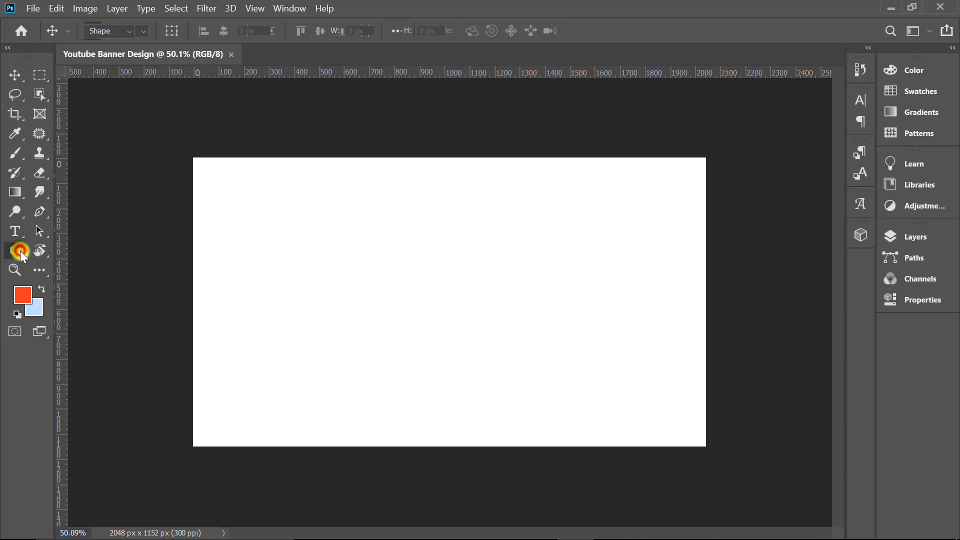
left_click(70, 251)
left_click(935, 237)
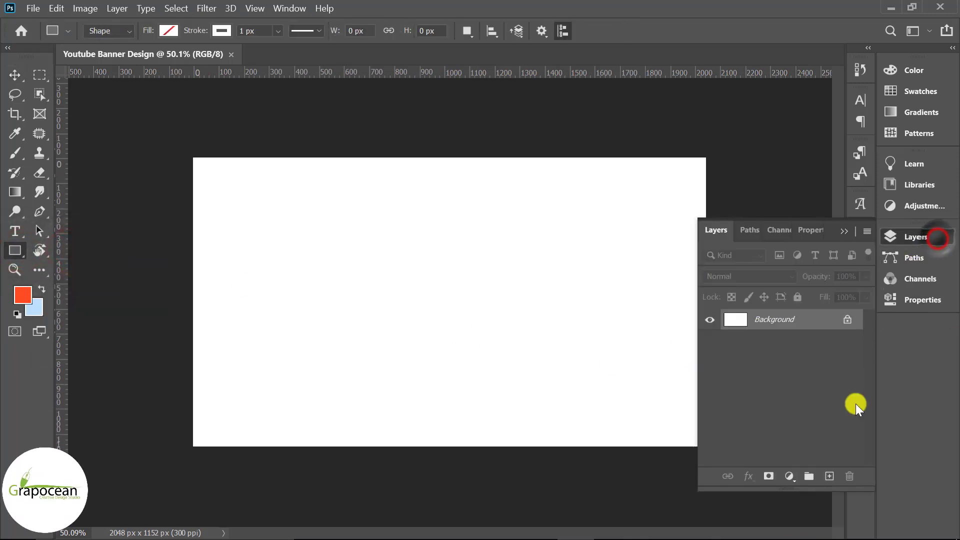
left_click(829, 476)
left_click(443, 318)
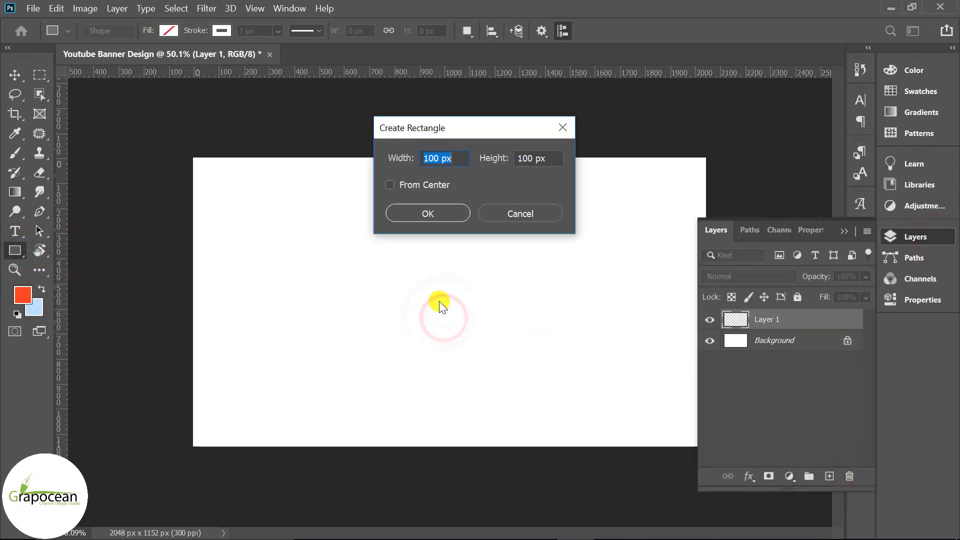
type("1235")
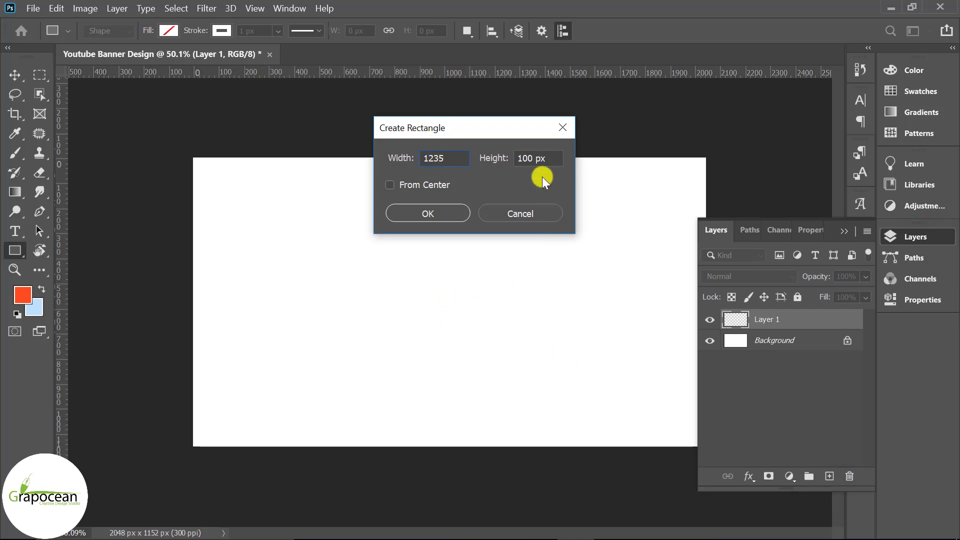
double_click(533, 157)
type("338")
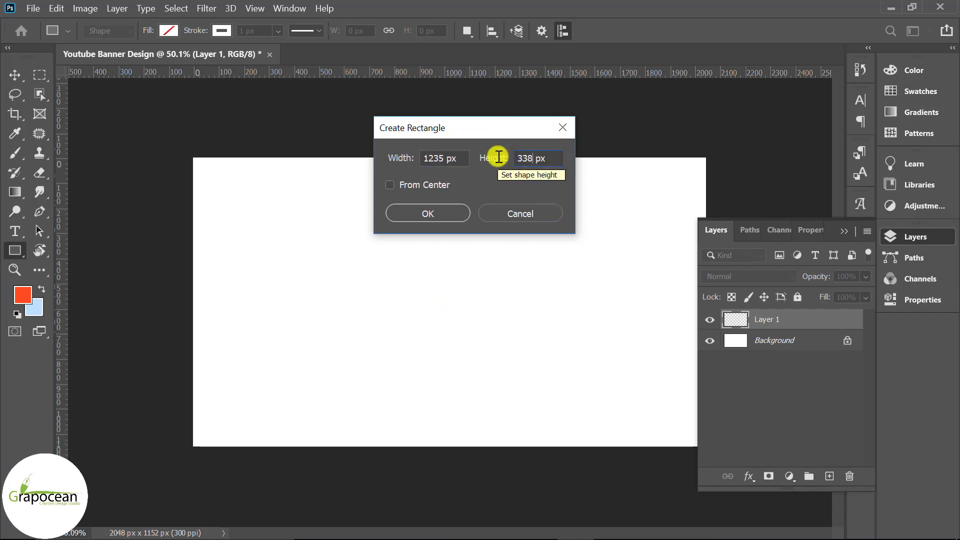
left_click(445, 210)
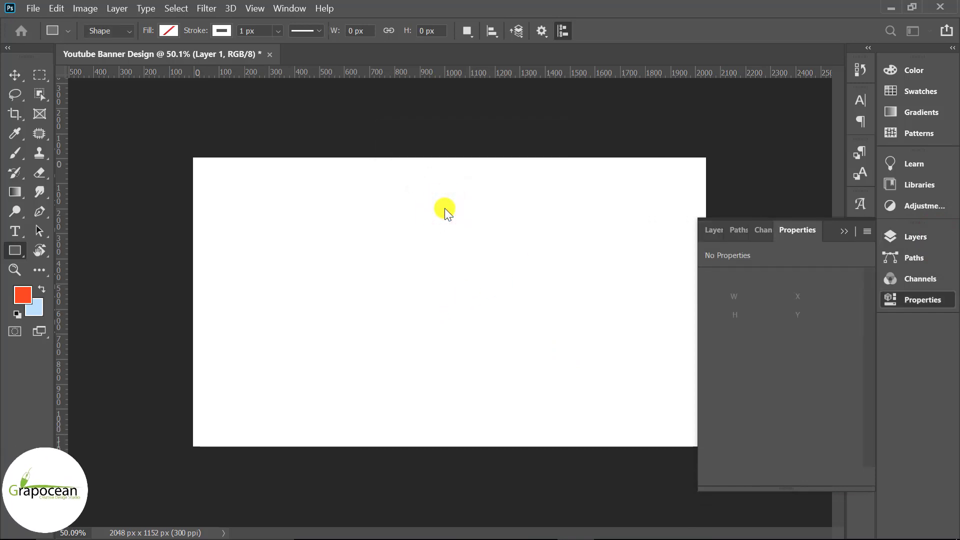
Step: Fill the rectangle orange-red and centre it horizontally and vertically on the canvas
left_click(222, 33)
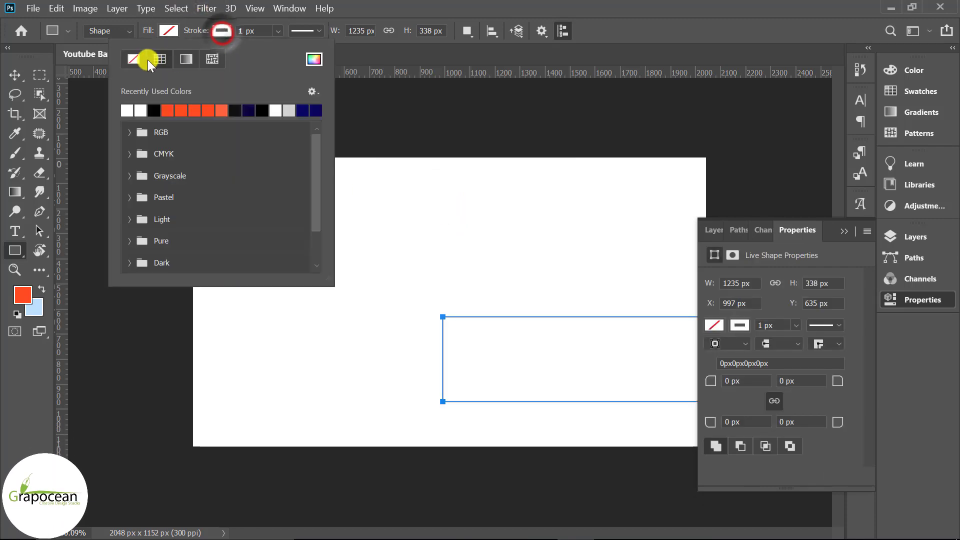
left_click(161, 34)
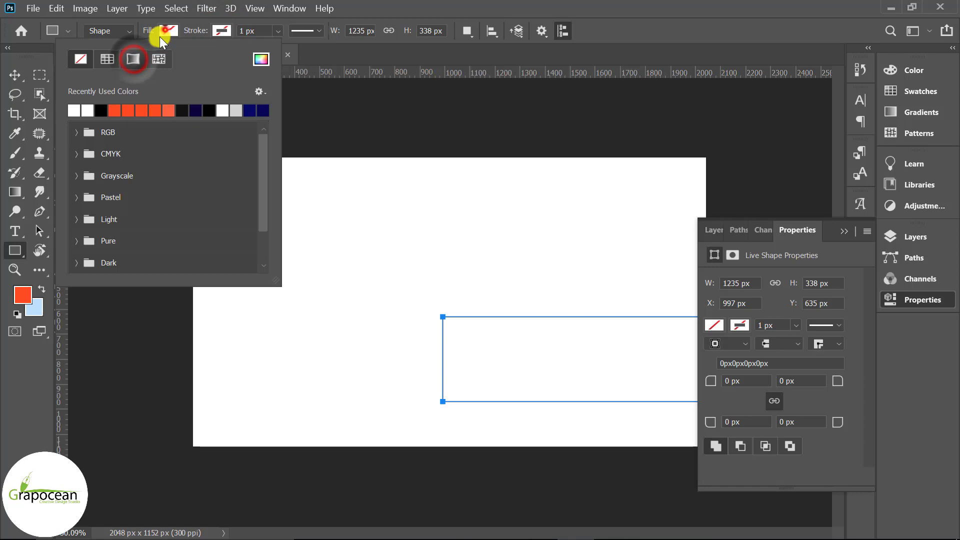
left_click(158, 110)
left_click(14, 75)
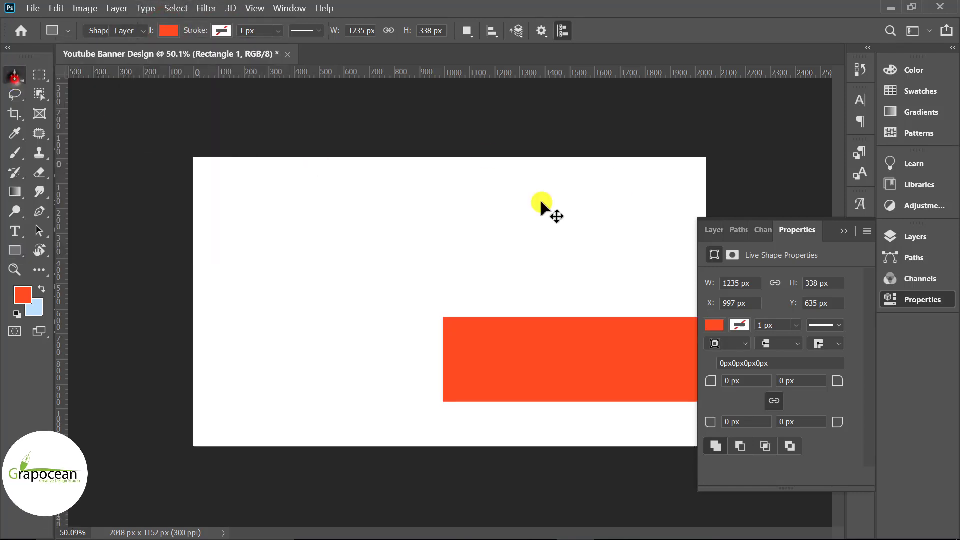
left_click(844, 231)
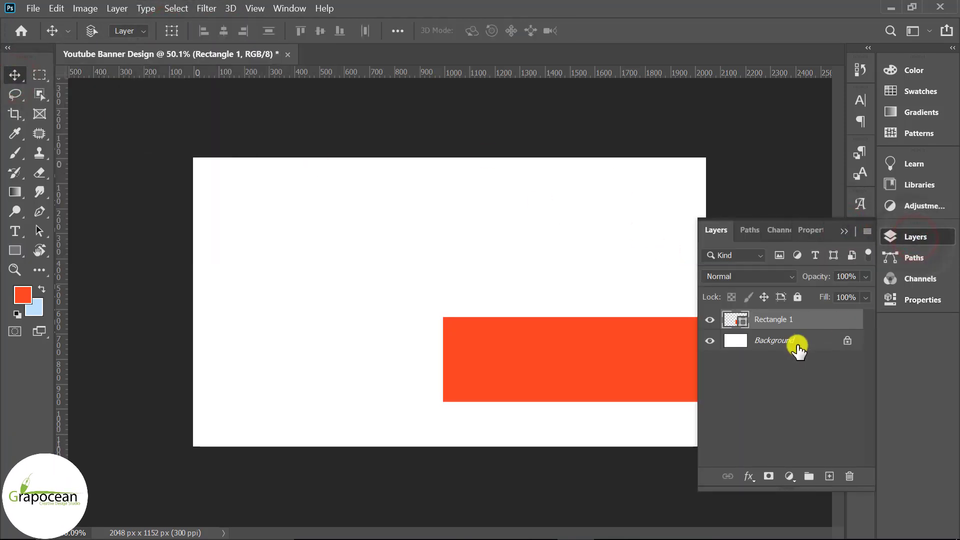
left_click(797, 344)
left_click(223, 30)
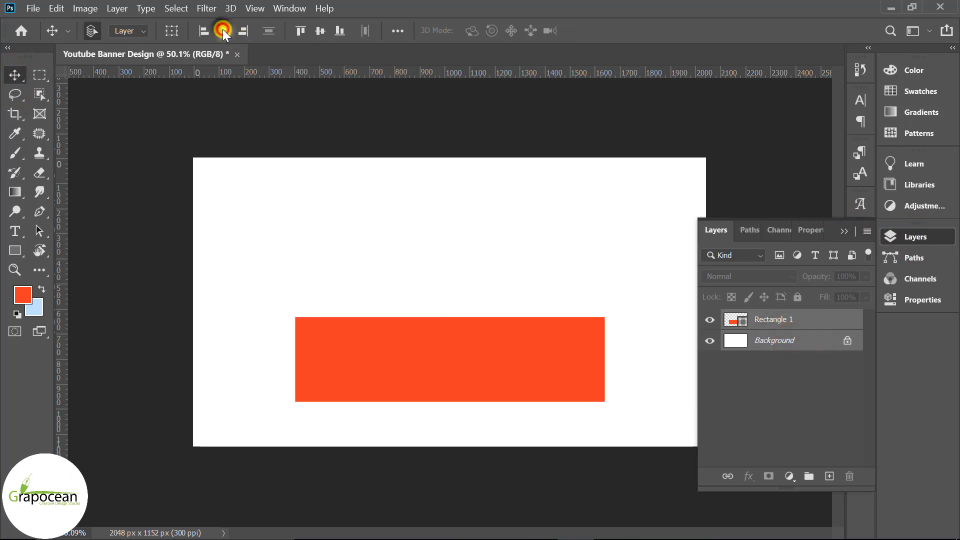
left_click(320, 31)
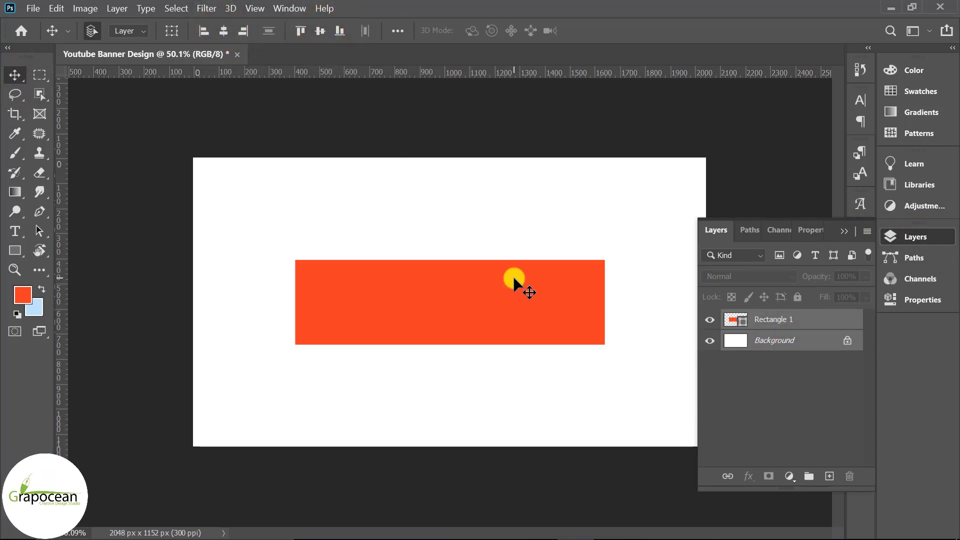
Step: Drag guides to the rectangle's top, bottom, left and right edges, then delete the rectangle
left_click(776, 319)
left_click_drag(463, 74, 480, 259)
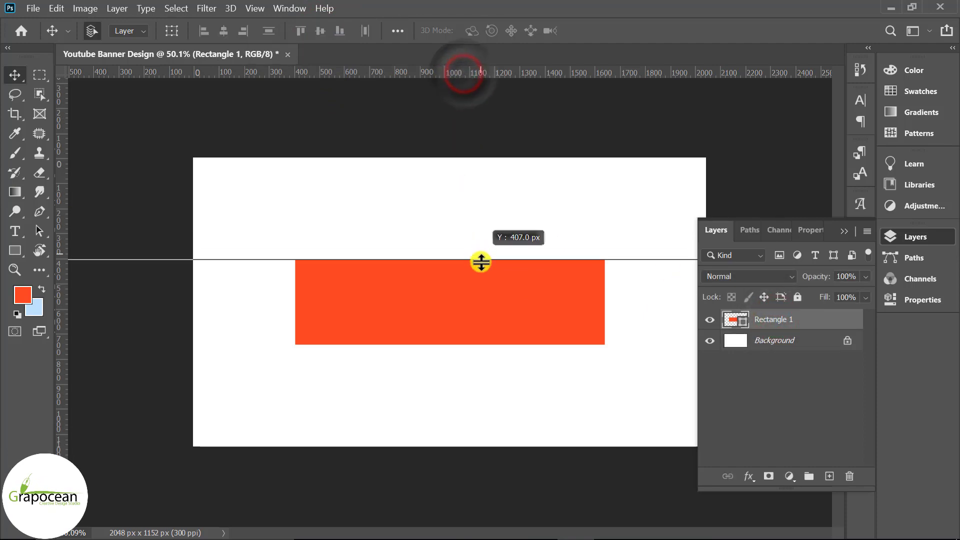
left_click_drag(494, 105, 494, 345)
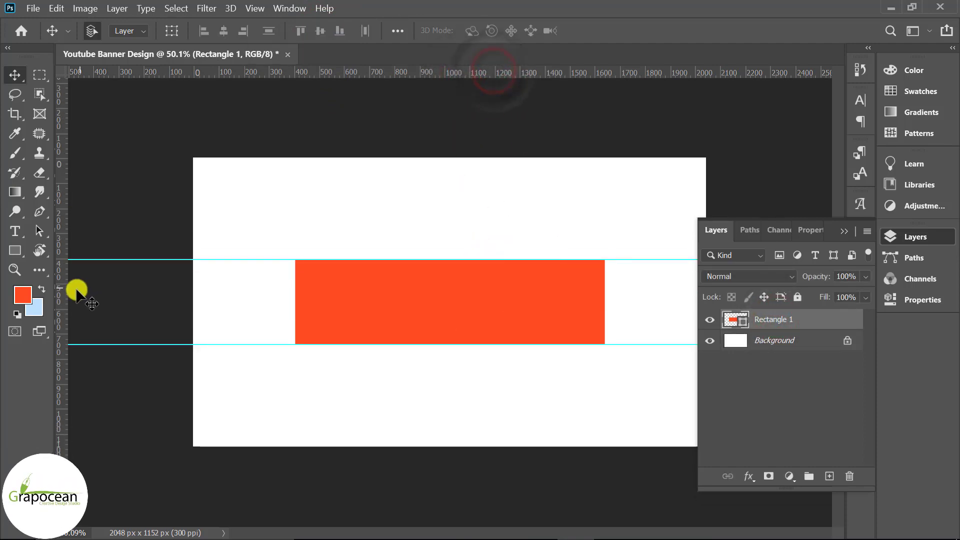
left_click_drag(74, 298, 295, 321)
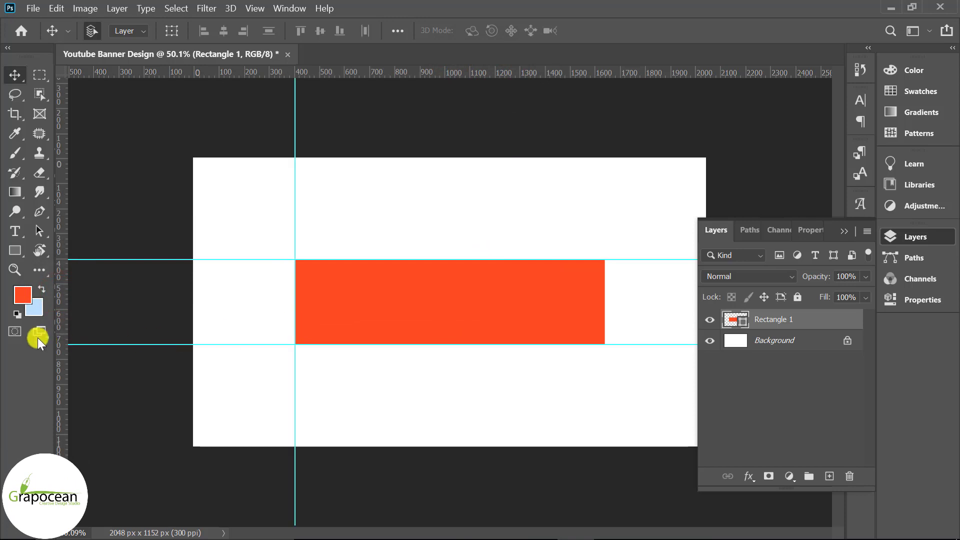
left_click_drag(131, 334, 605, 388)
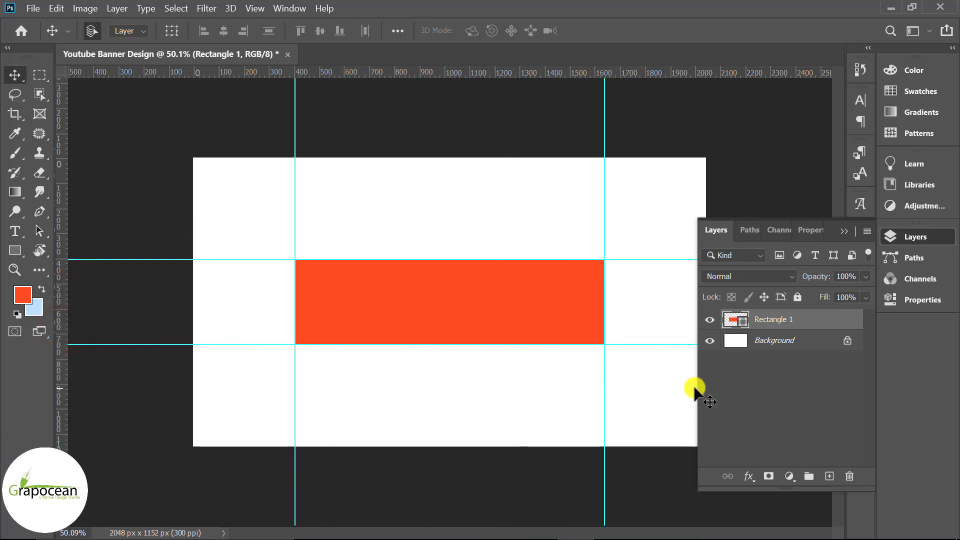
key("Delete")
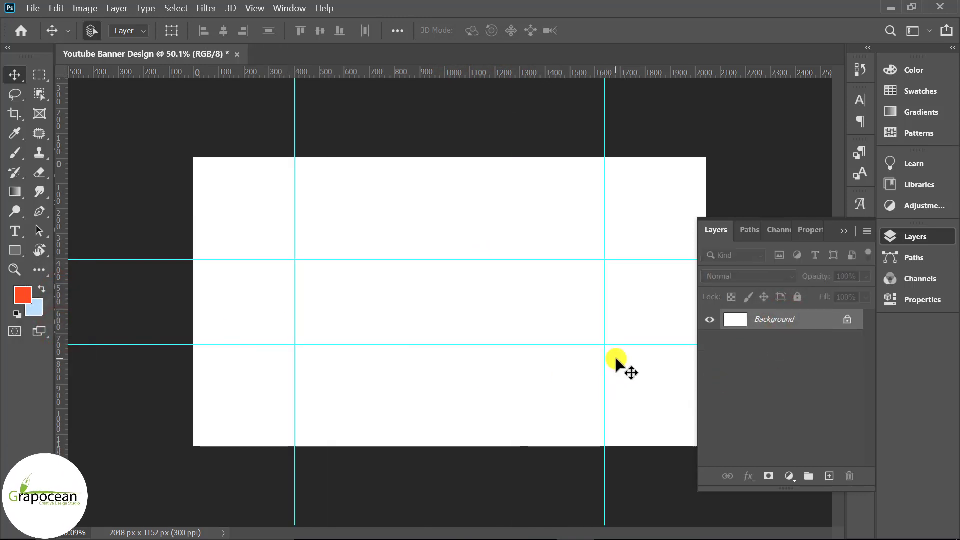
scroll(613, 355, "up", 1)
left_click(933, 235)
Step: Set the Rectangle tool to no outline and a dark, muted navy colour
left_click(830, 475)
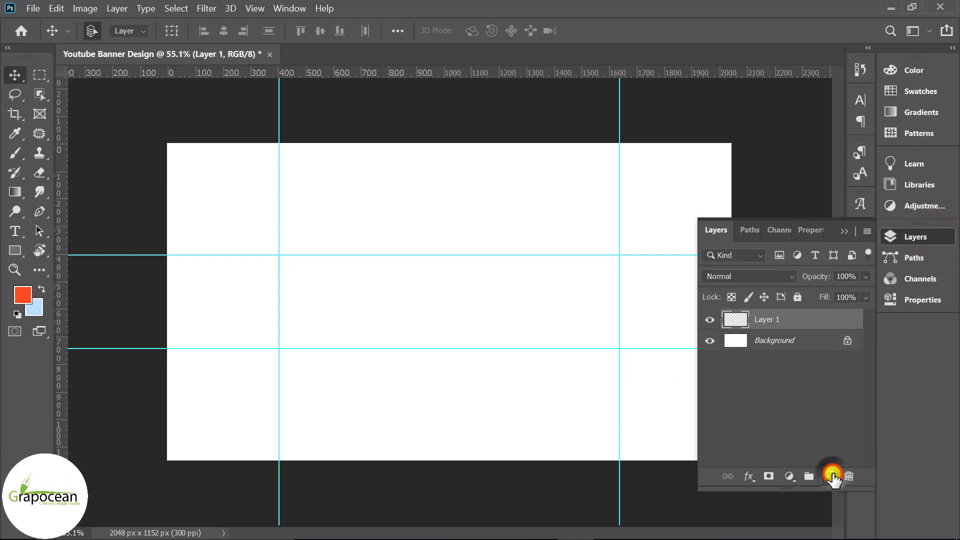
left_click(15, 251)
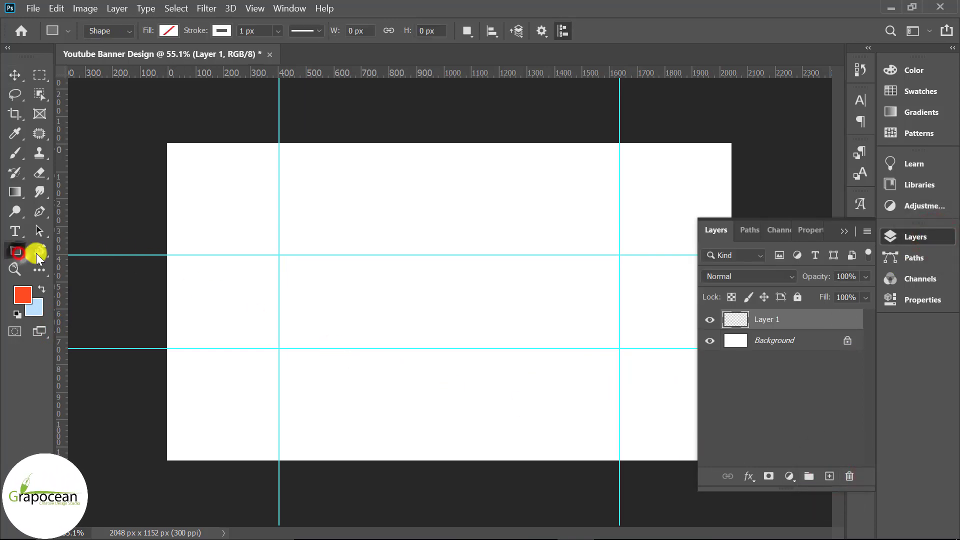
left_click(222, 31)
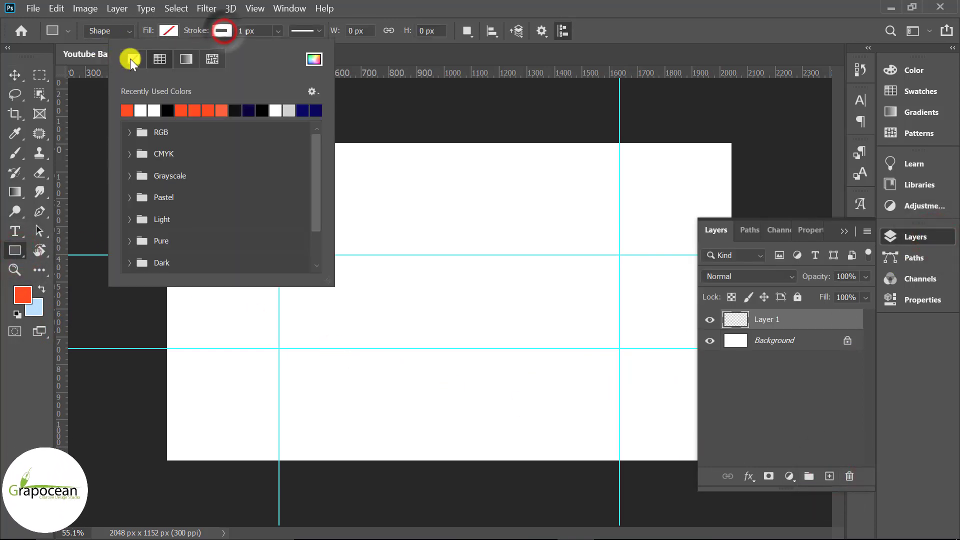
left_click(133, 59)
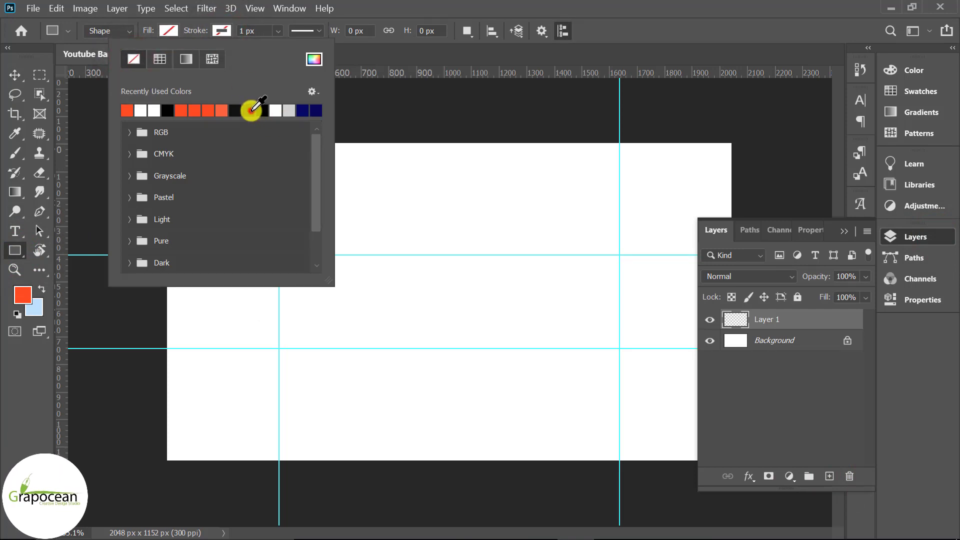
left_click(314, 59)
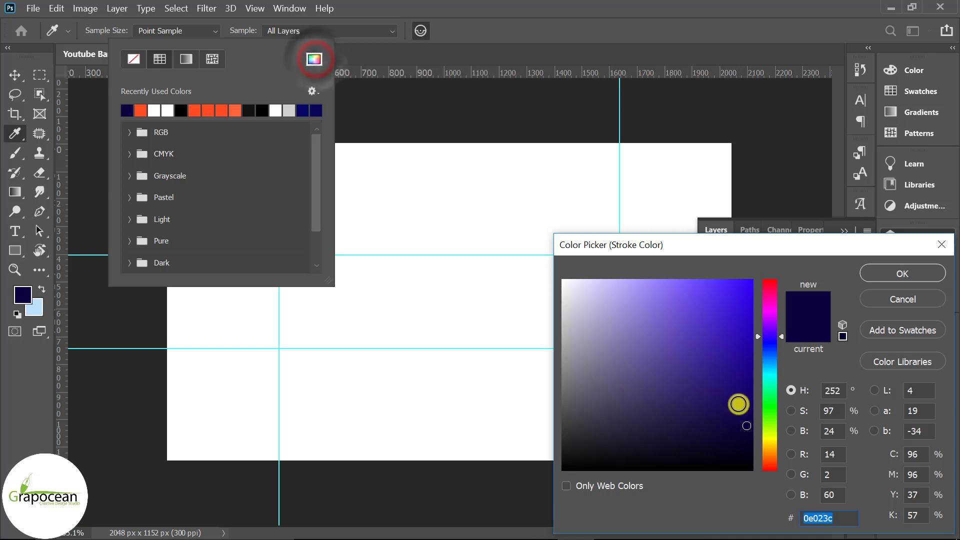
left_click_drag(730, 421, 663, 437)
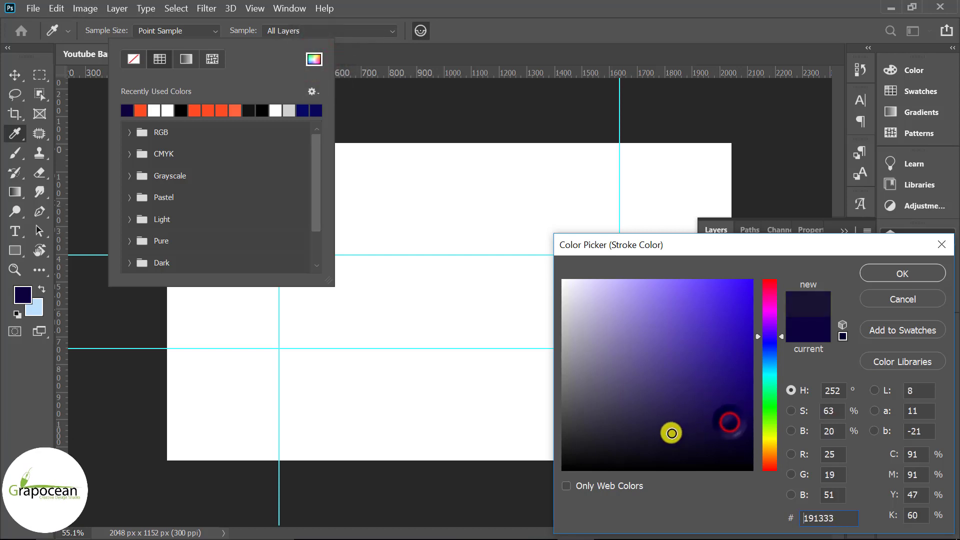
left_click(902, 274)
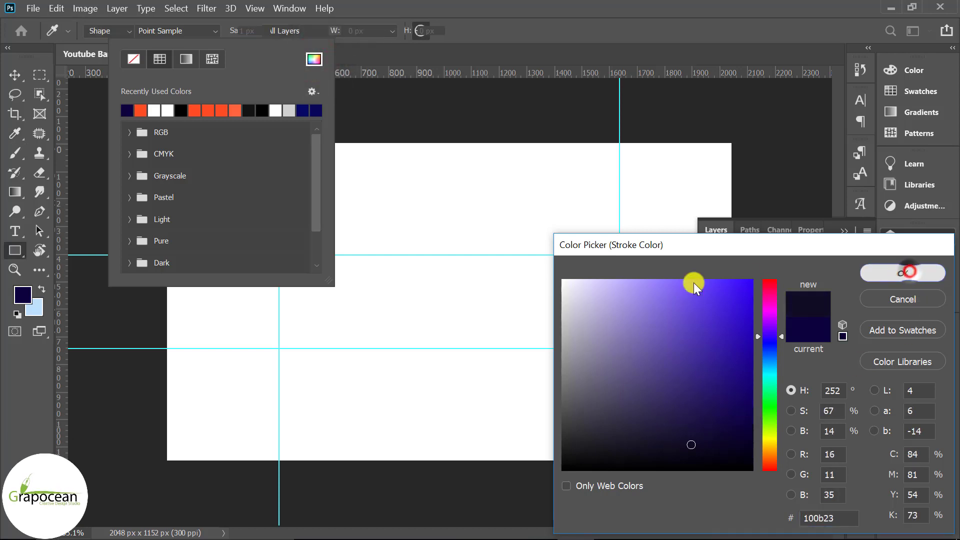
left_click(825, 254)
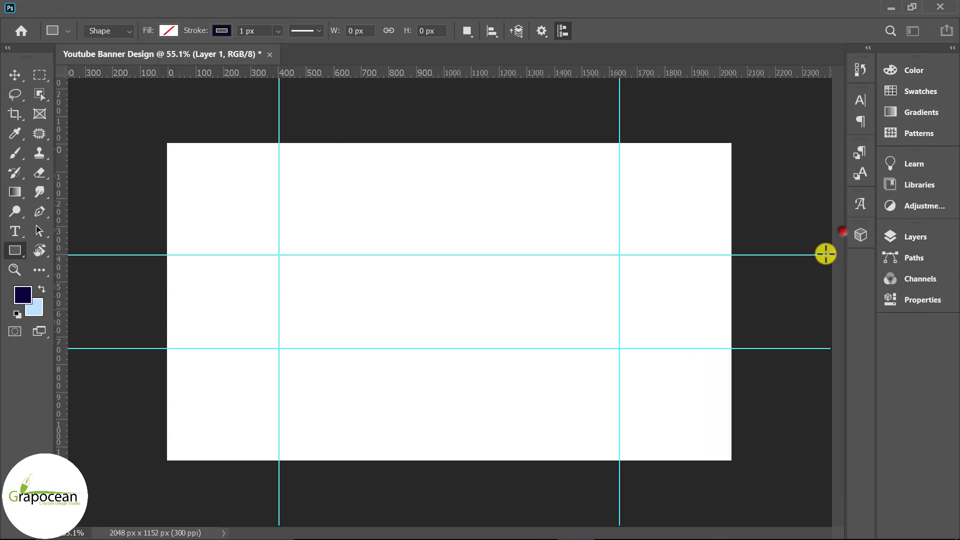
Step: Draw a rectangle over the whole canvas with no outline and a dark navy fill
left_click_drag(741, 464, 161, 136)
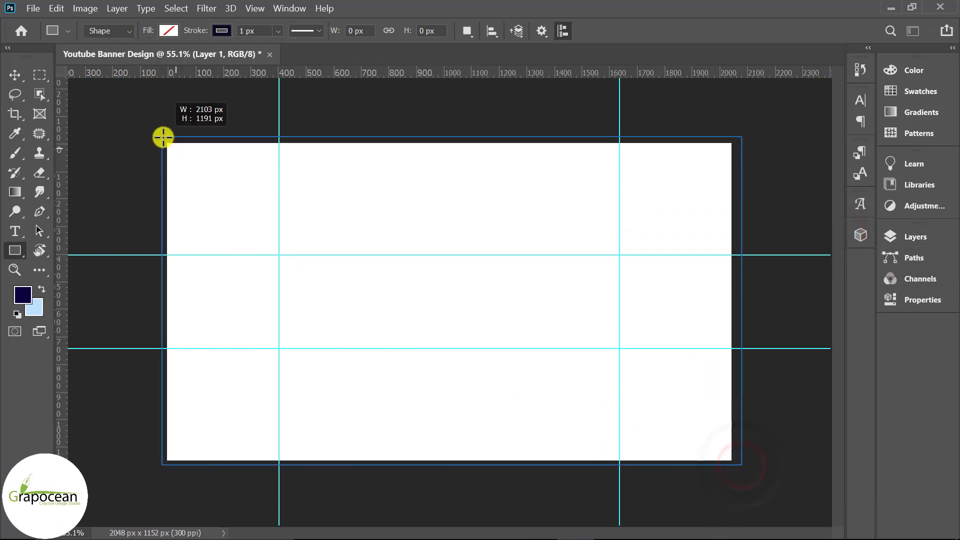
left_click(740, 325)
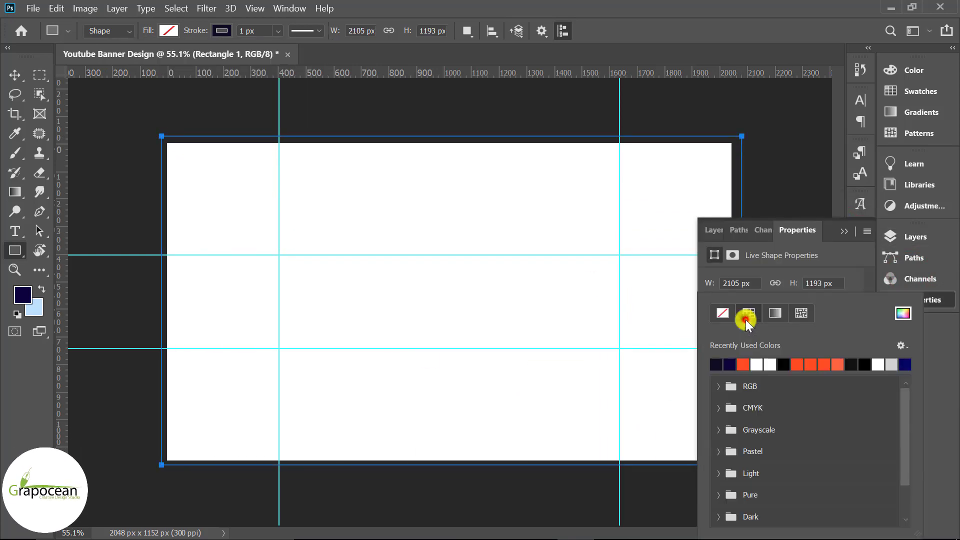
left_click(726, 313)
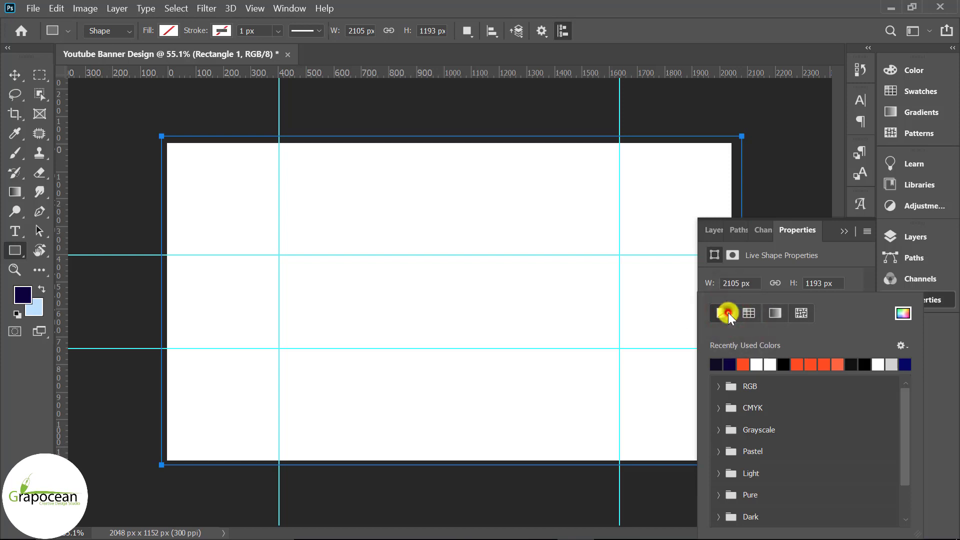
left_click(849, 253)
left_click(713, 325)
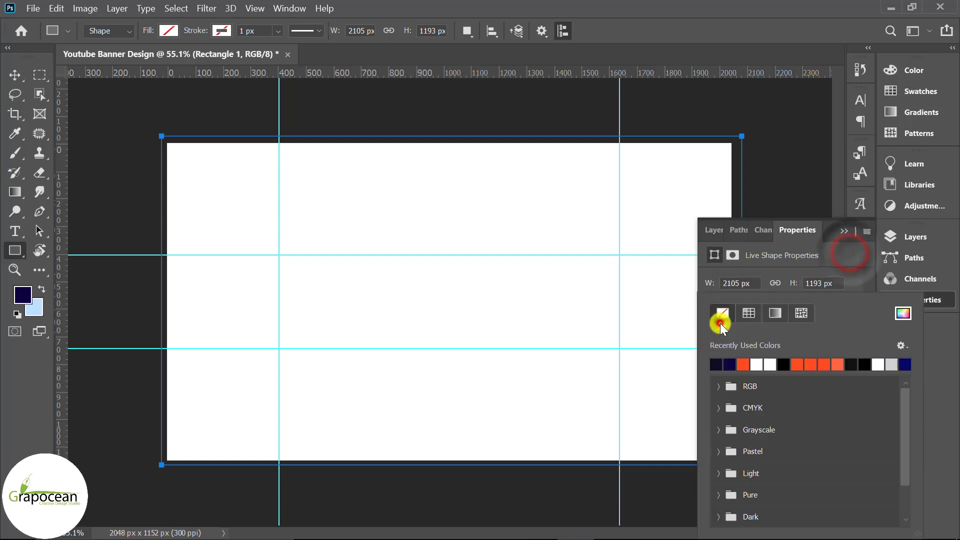
left_click(715, 364)
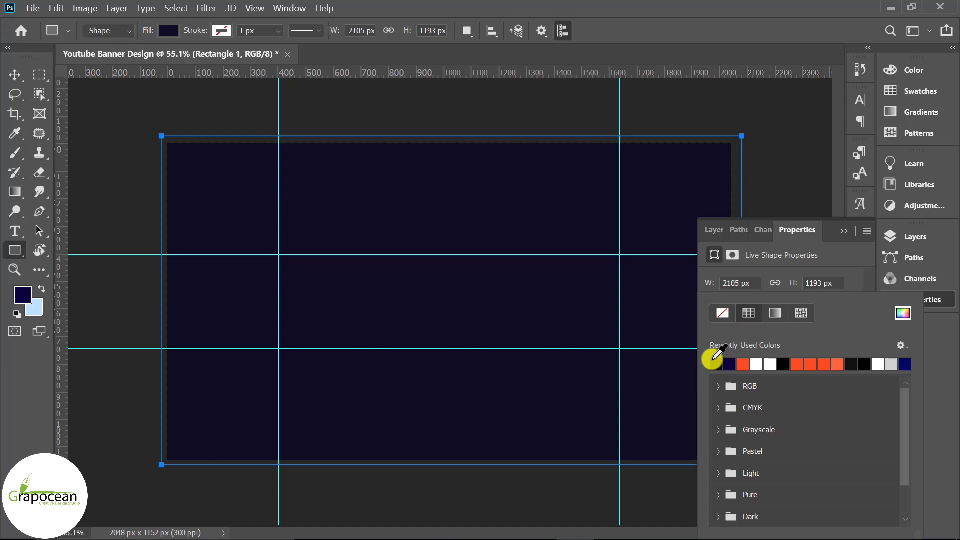
left_click(844, 231)
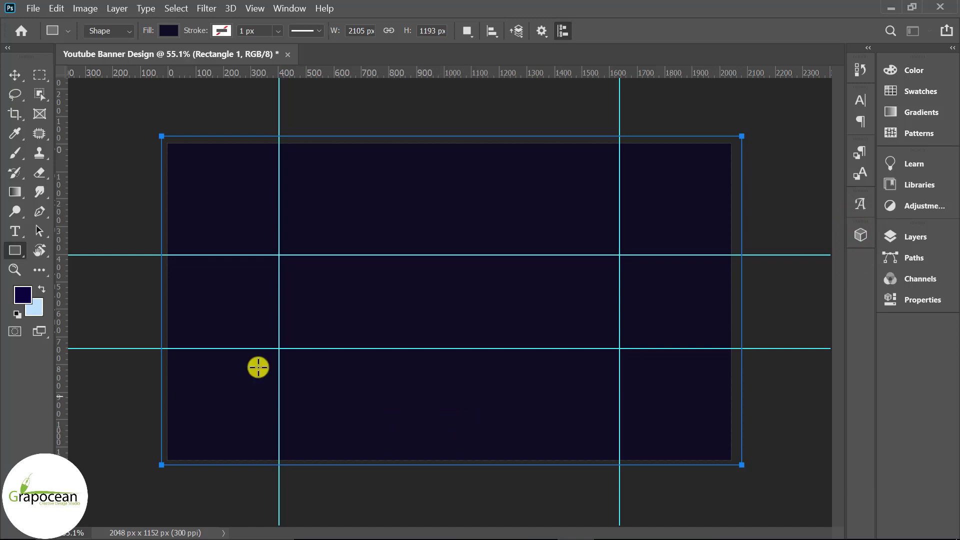
left_click(40, 211)
Step: On a new layer, pen a closed crescent path bowing right near the banner's top centre
left_click(930, 236)
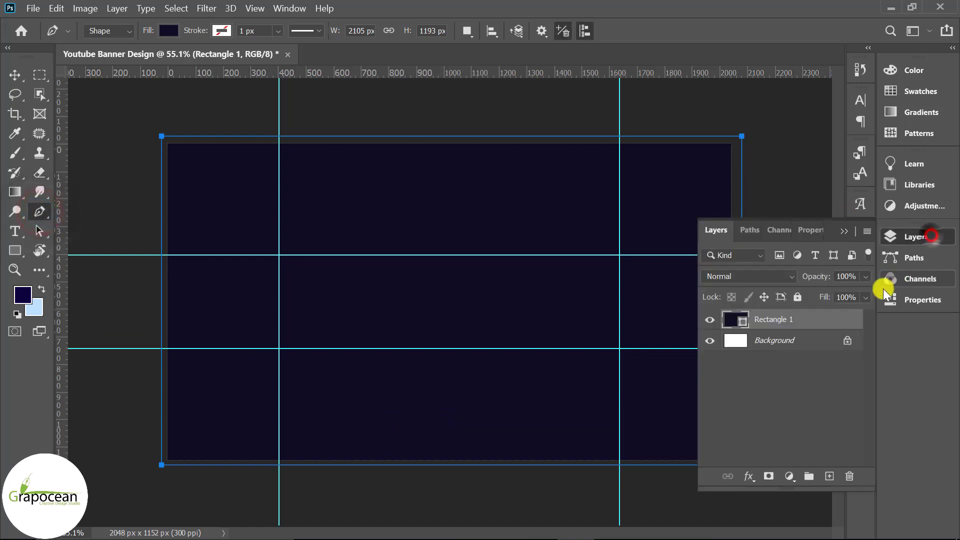
left_click(828, 476)
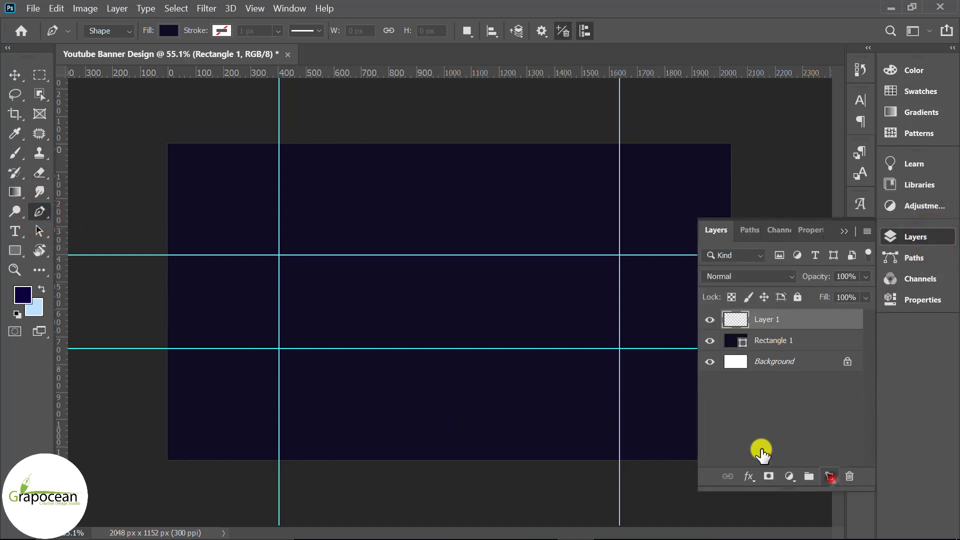
left_click(508, 135)
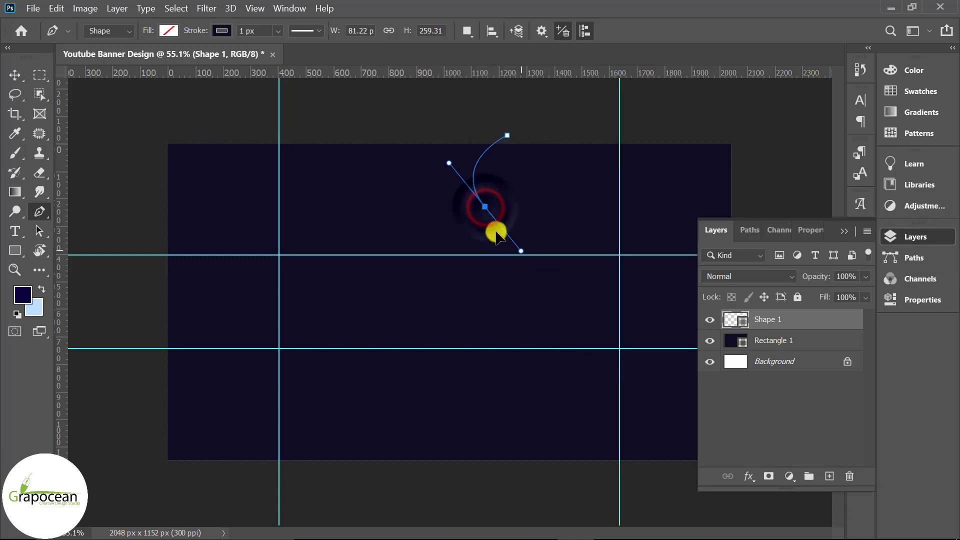
key("ctrl+z")
left_click_drag(485, 186, 509, 222)
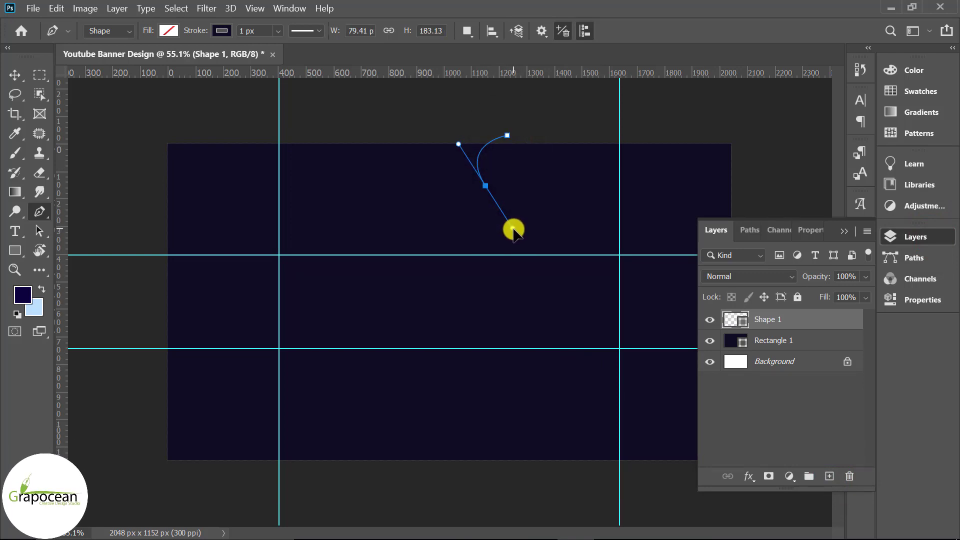
left_click(504, 290)
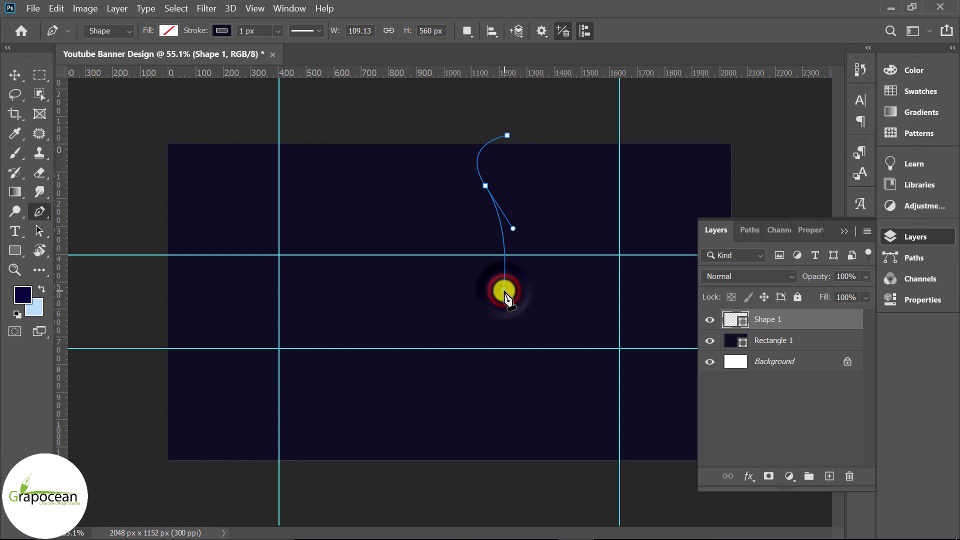
left_click_drag(474, 324, 474, 331)
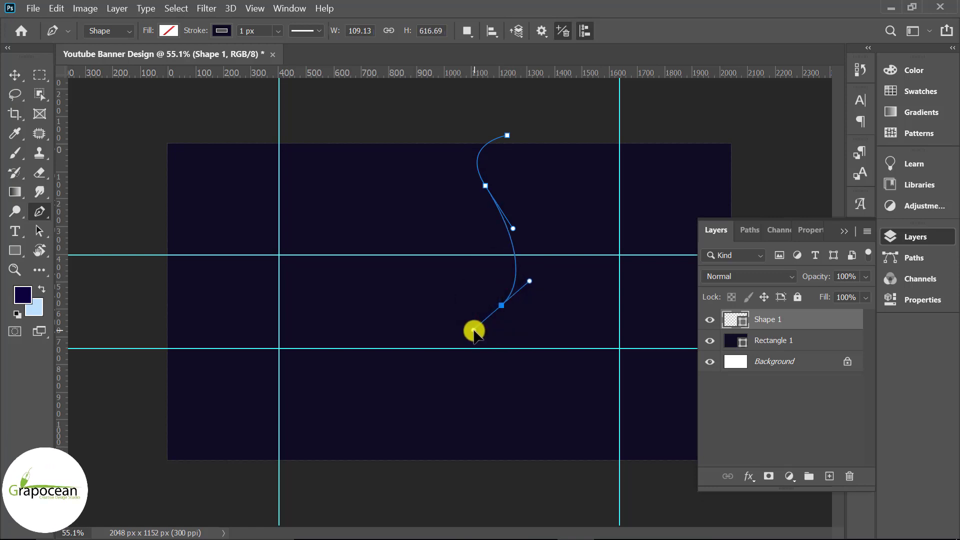
left_click(502, 305, "alt")
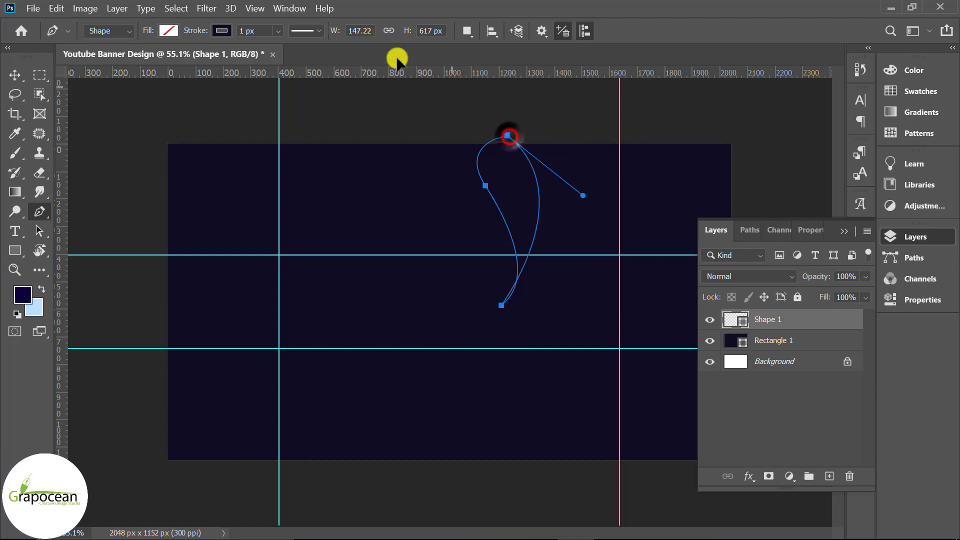
left_click_drag(509, 136, 651, 250)
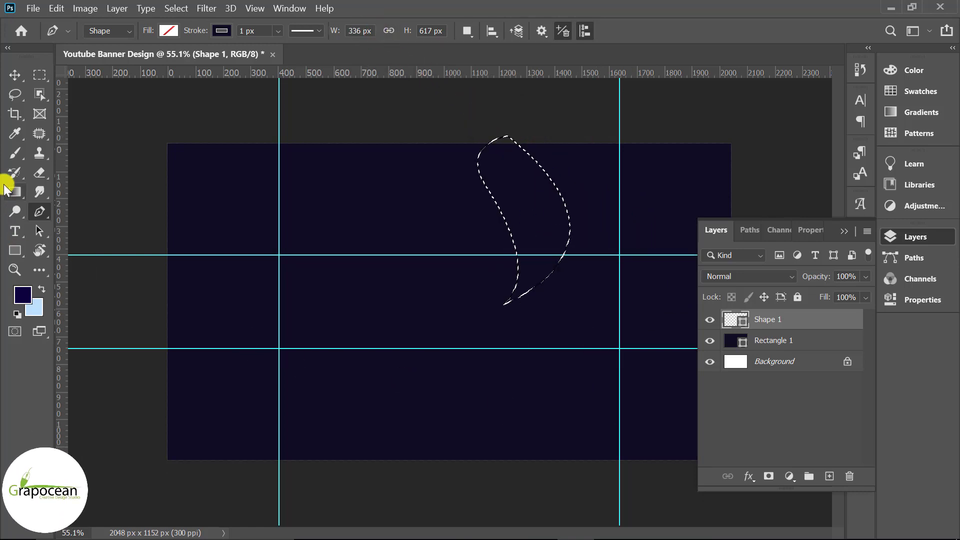
left_click_drag(15, 153, 66, 155)
left_click(67, 154)
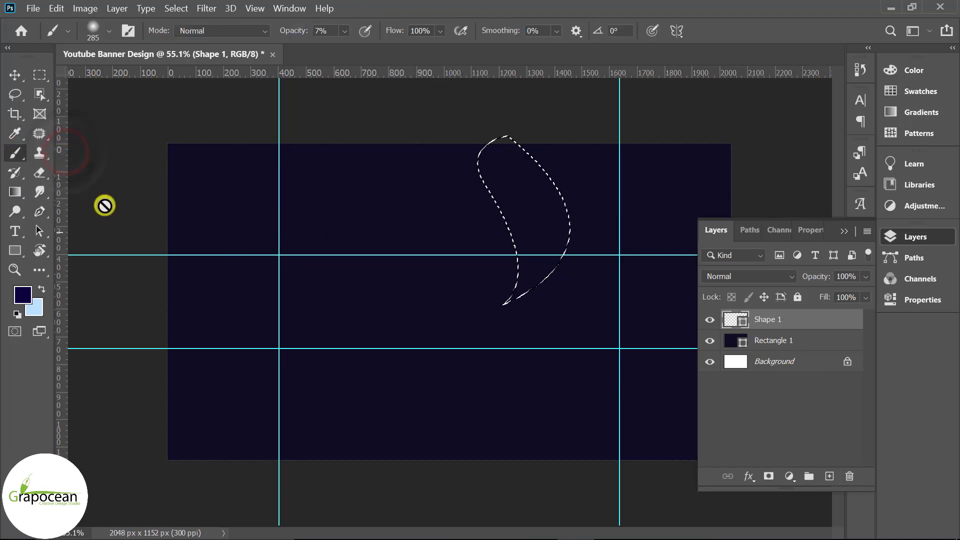
Step: On a new layer, brush pale-blue glow inside the crescent, finishing at 43% opacity, then deselect
left_click(23, 294)
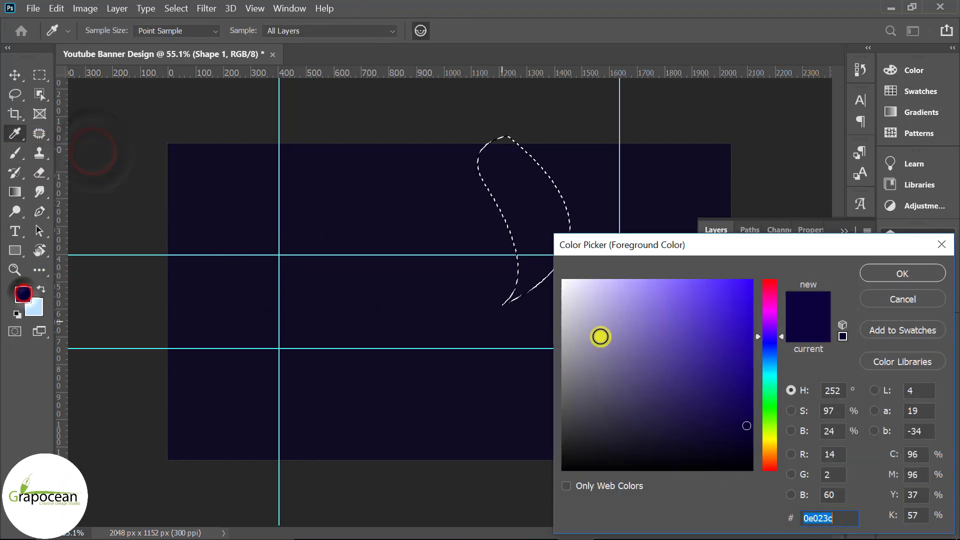
left_click(915, 275)
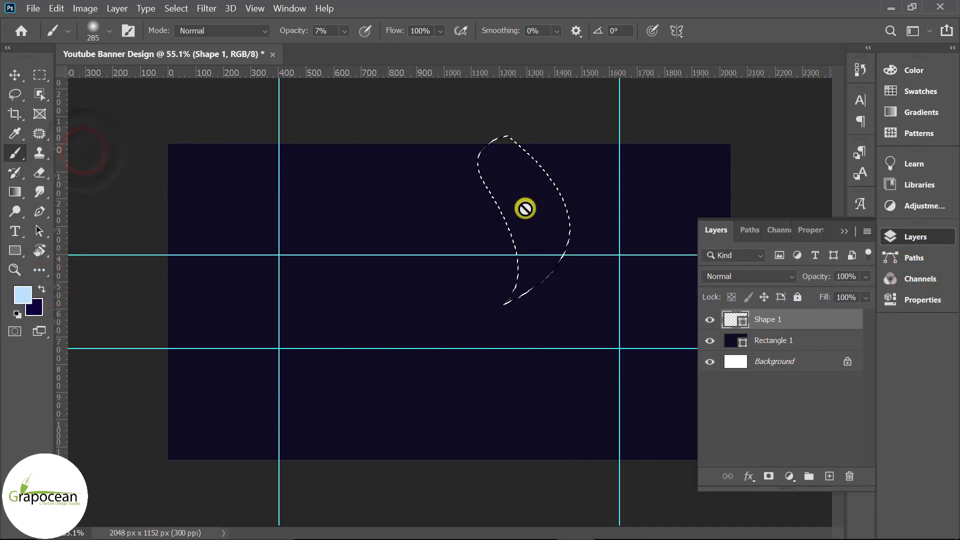
left_click(829, 476)
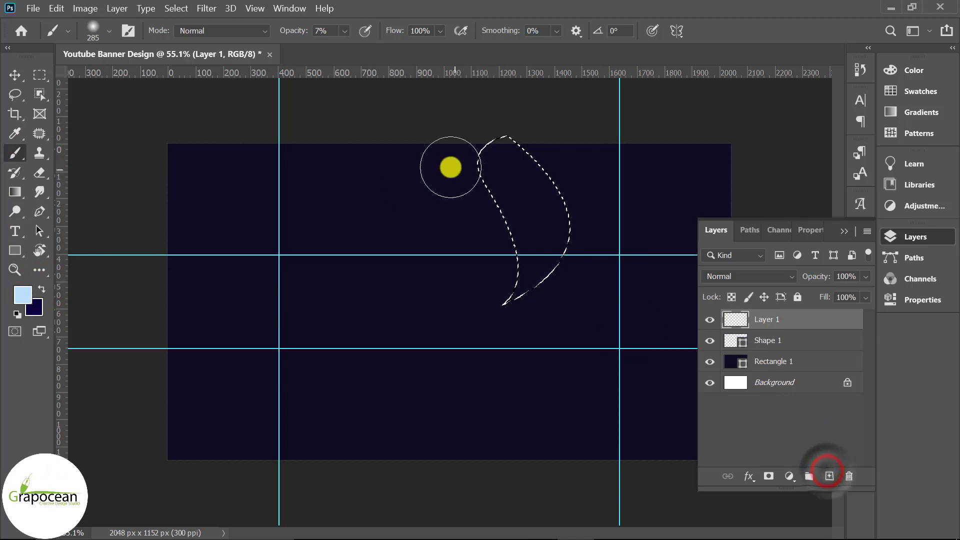
left_click_drag(448, 166, 477, 237)
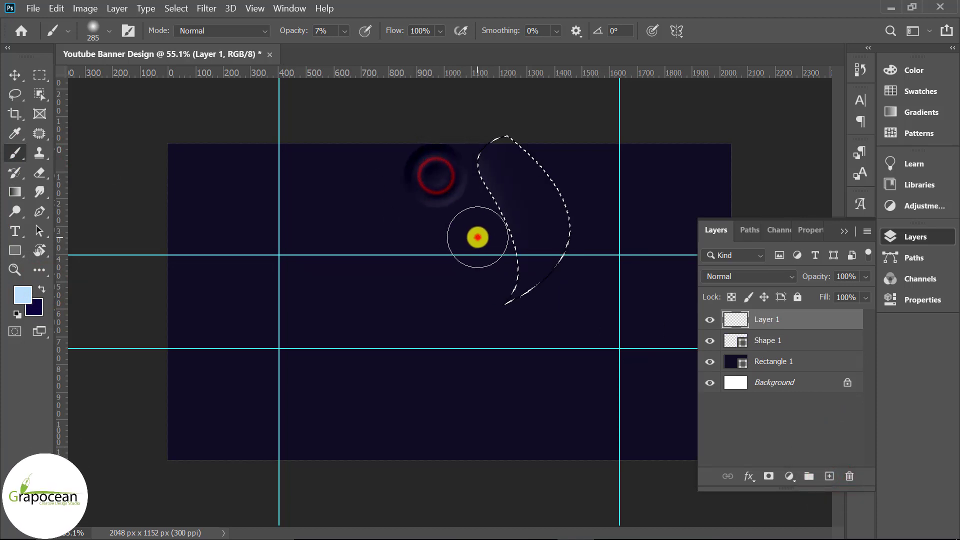
left_click_drag(477, 237, 485, 269)
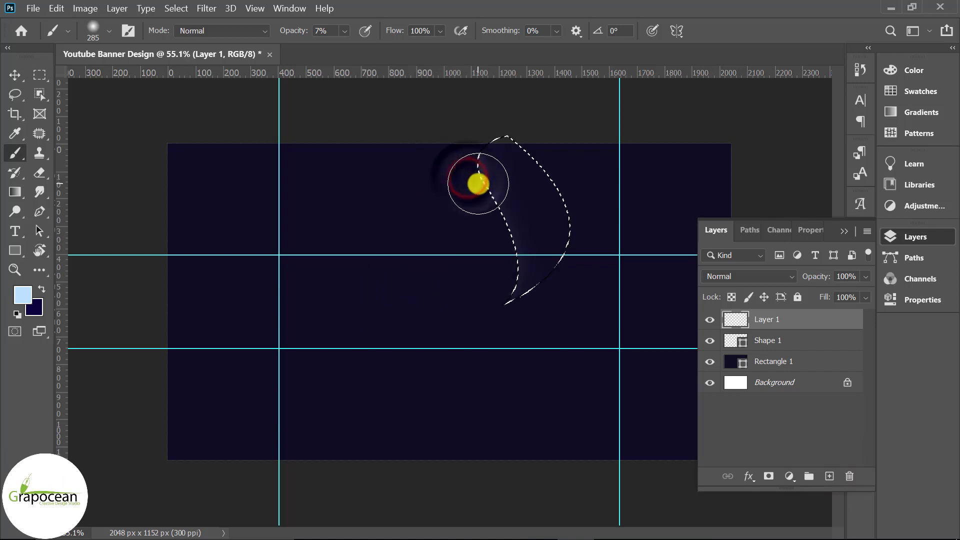
left_click(315, 31)
type("43")
left_click_drag(464, 185, 467, 203)
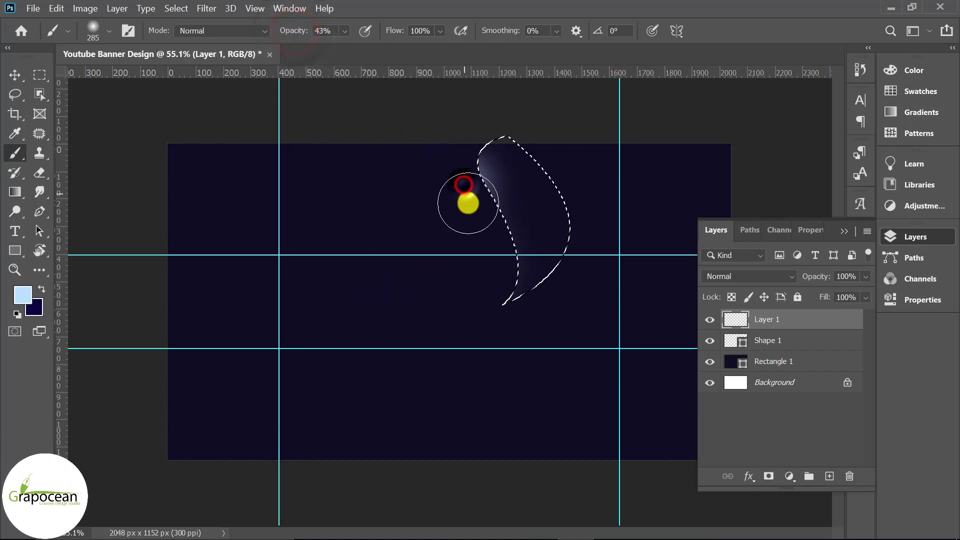
left_click(39, 74)
left_click(105, 196)
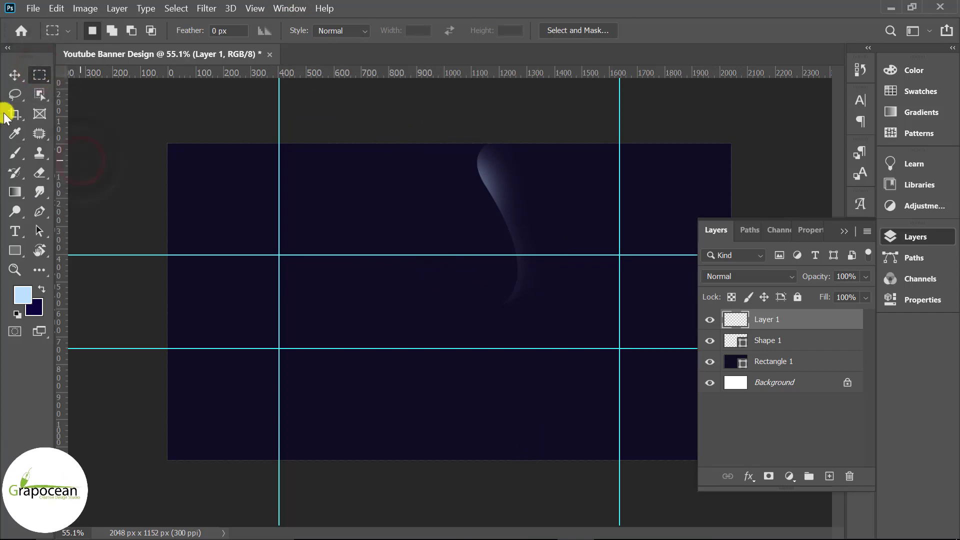
Step: Duplicate the glowing curve layer and move the copy left of the original
left_click(15, 75)
left_click_drag(834, 331, 829, 476)
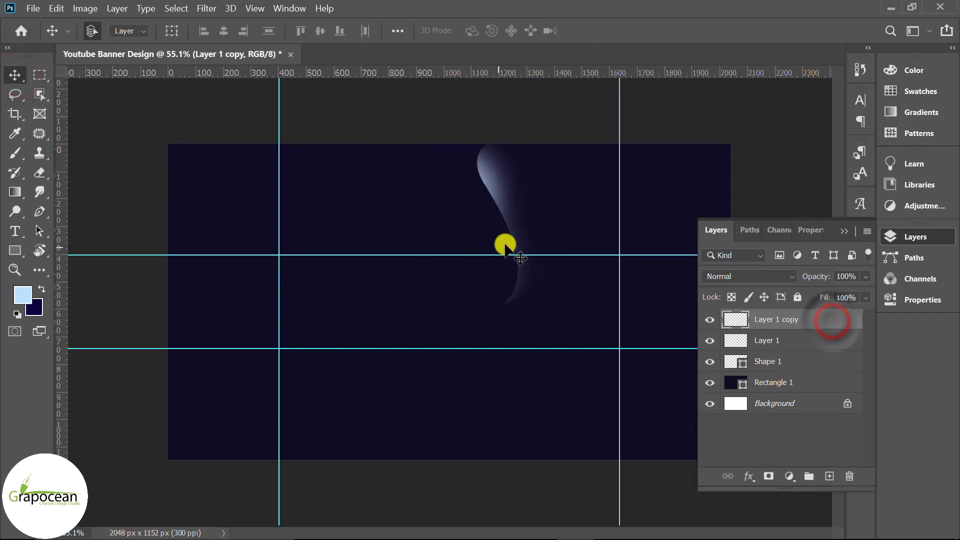
left_click_drag(498, 195, 440, 194)
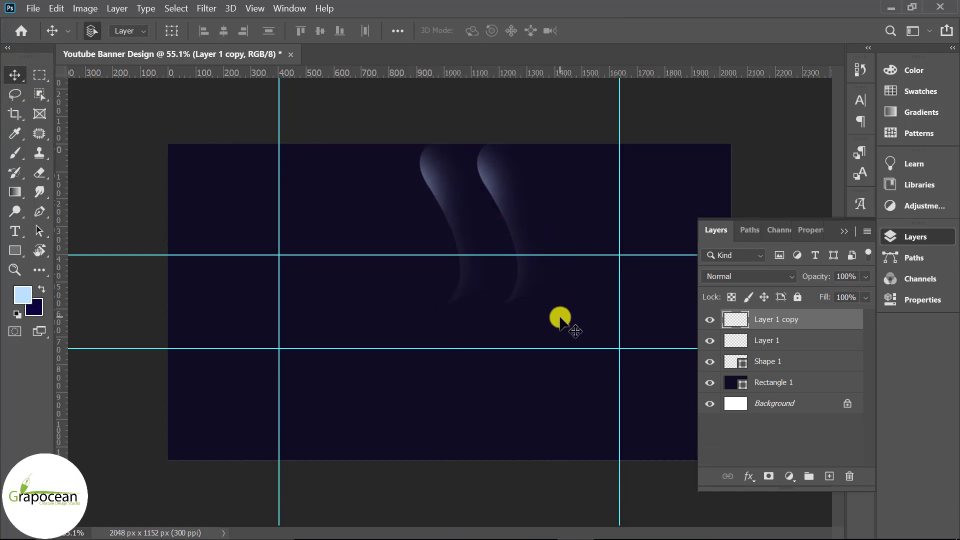
key("ctrl+t")
left_click(719, 30)
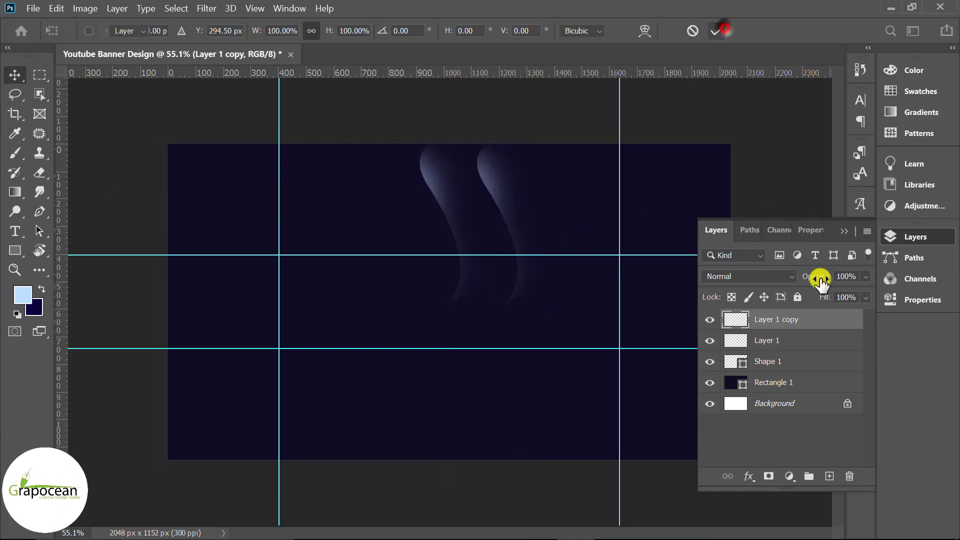
Step: Scale both curves down together and place them just below the upper guide
left_click(772, 340, "shift")
key("ctrl+t")
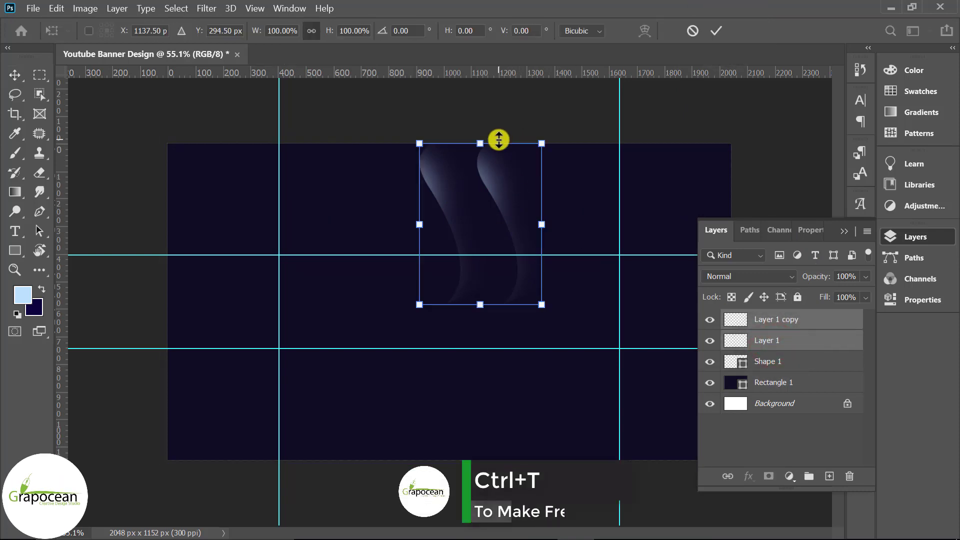
left_click_drag(488, 145, 480, 254)
left_click_drag(541, 382, 502, 361)
left_click_drag(504, 303, 511, 284)
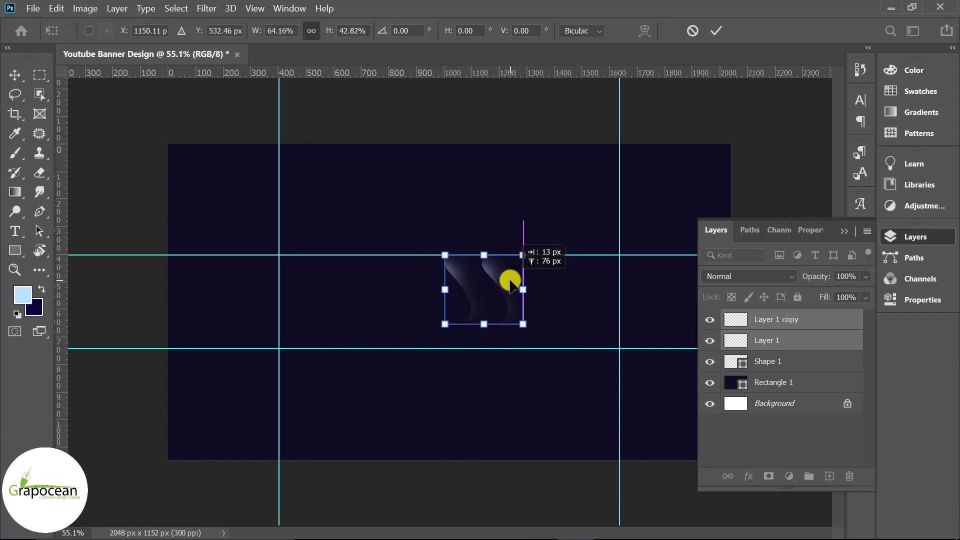
left_click(723, 32)
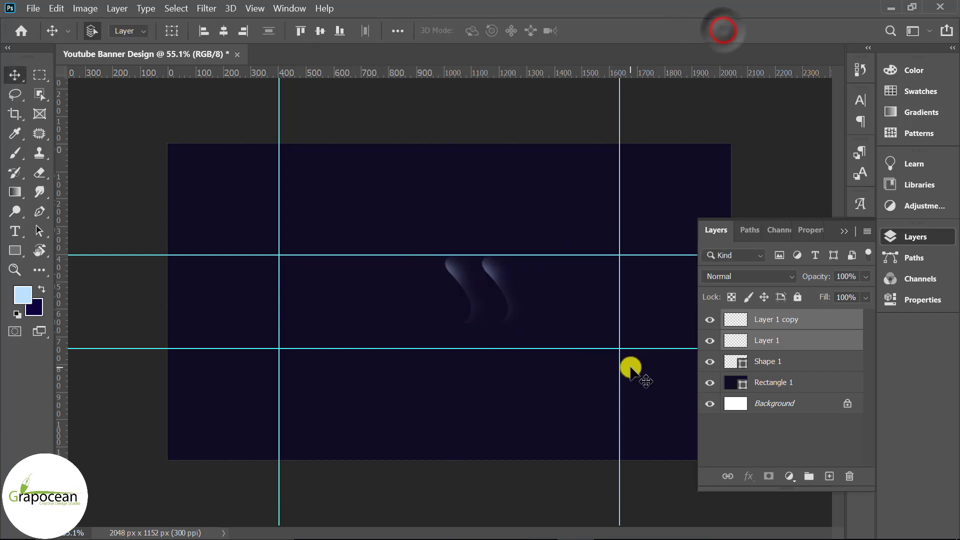
Step: On a new layer, dab a soft white (ffffff) brush glow near the right guides
left_click(16, 152)
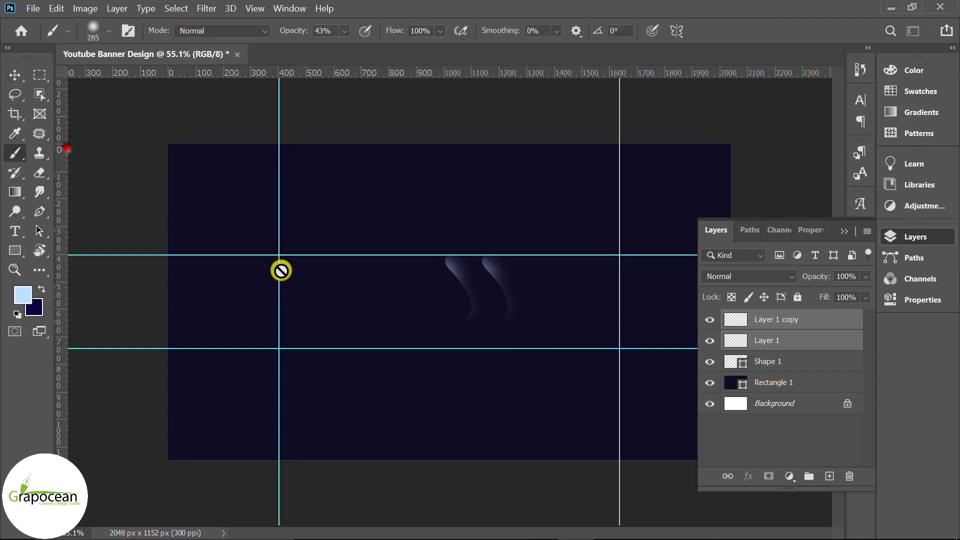
left_click(829, 476)
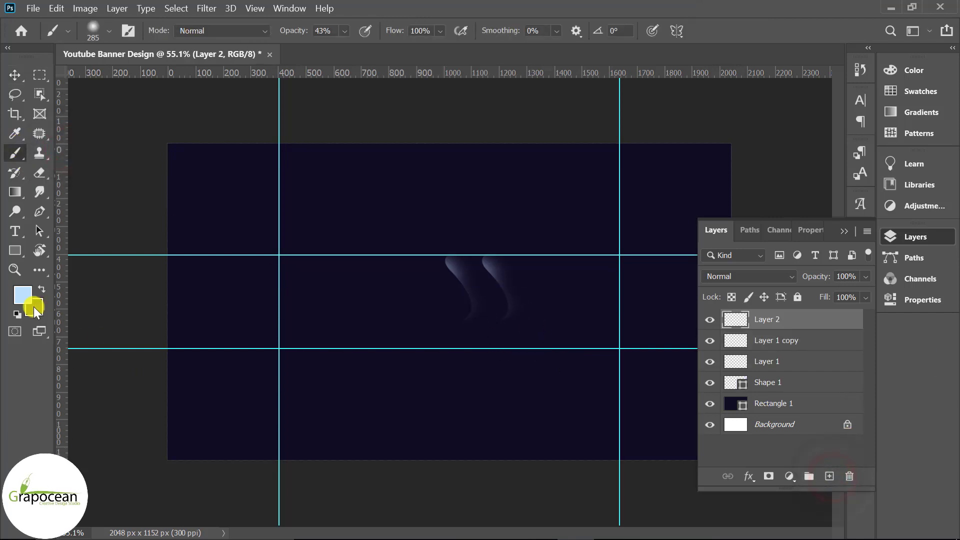
left_click(23, 295)
type("ffffff")
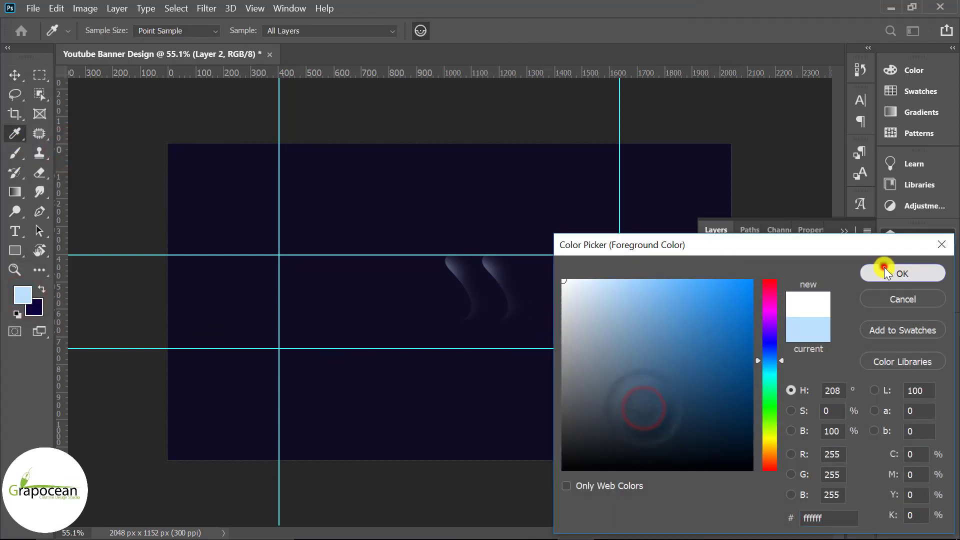
left_click(883, 270)
left_click(586, 323)
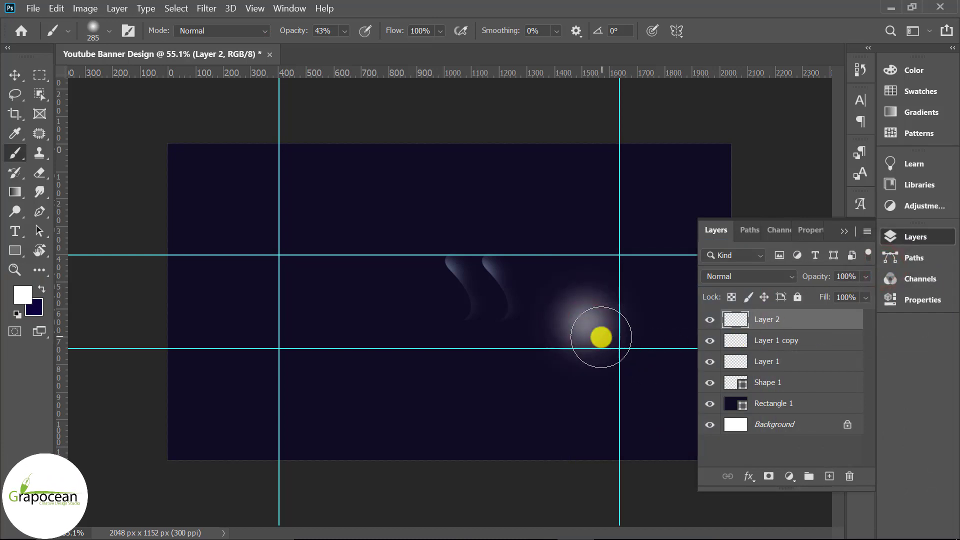
left_click(579, 314)
Step: Set the glow layer to Soft Light, duplicate it, and make Layer 1 and Shape 1 Soft Light
left_click(749, 277)
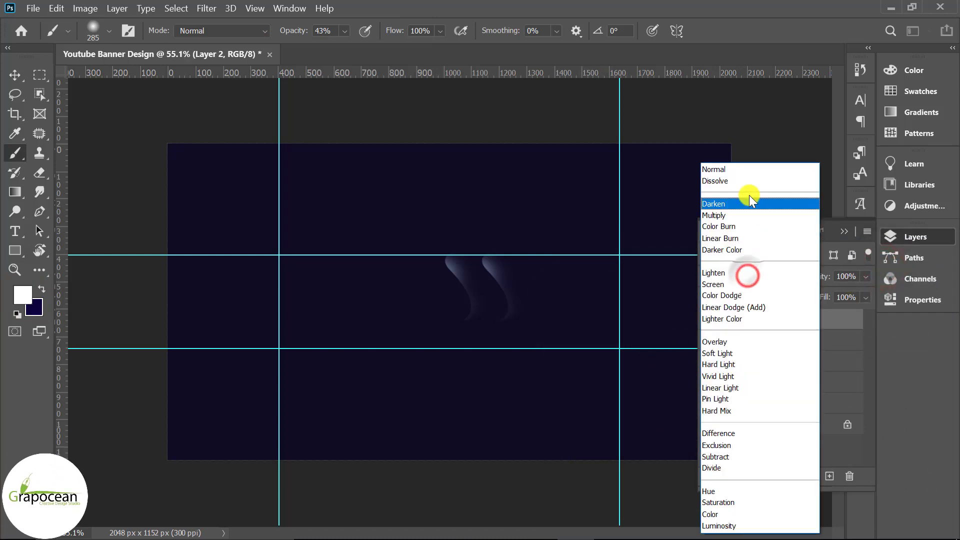
left_click(736, 352)
key("ctrl+j")
left_click(15, 75)
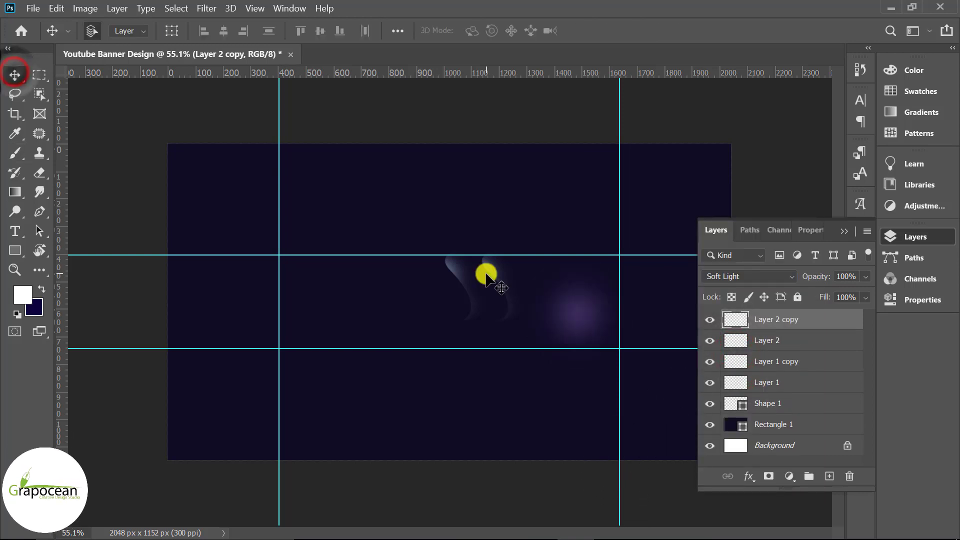
left_click(491, 273)
left_click(812, 403, "shift")
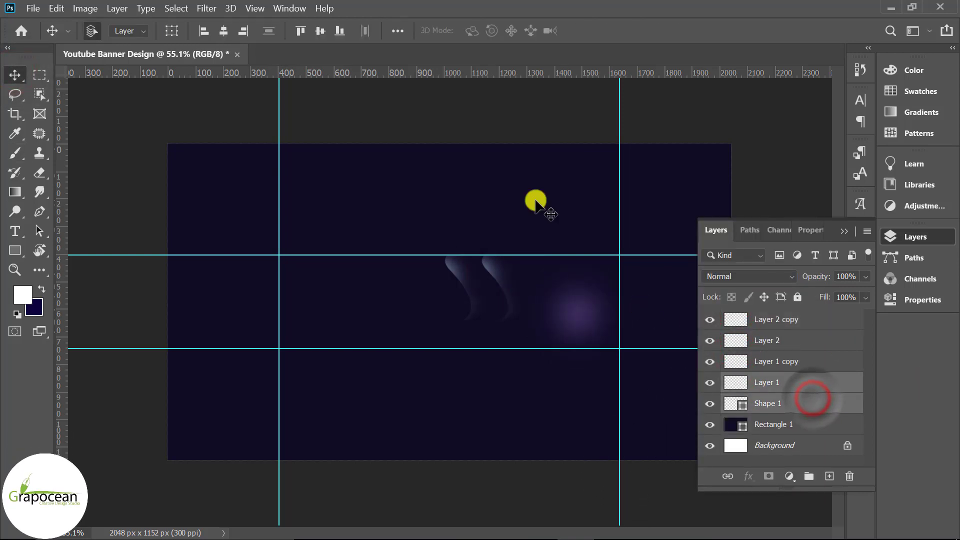
left_click(748, 278)
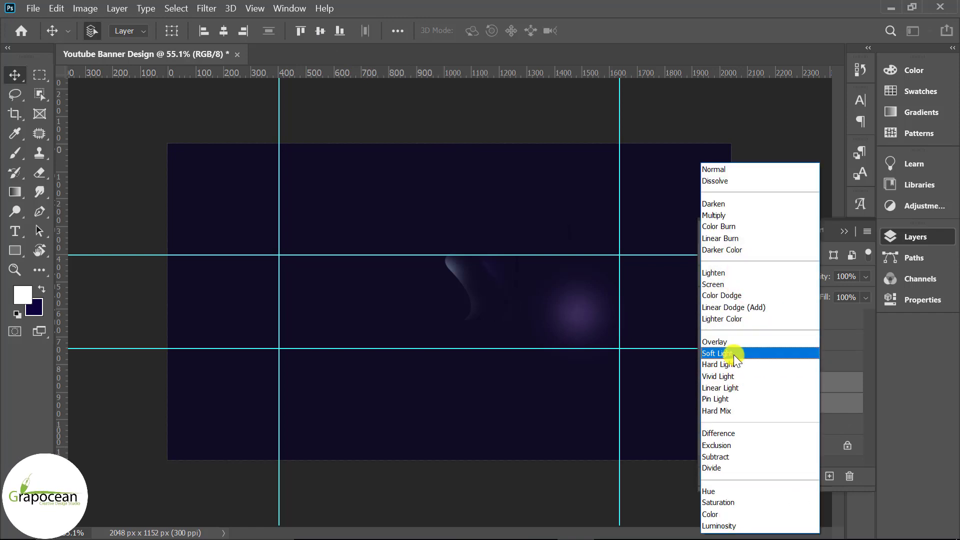
left_click(733, 354)
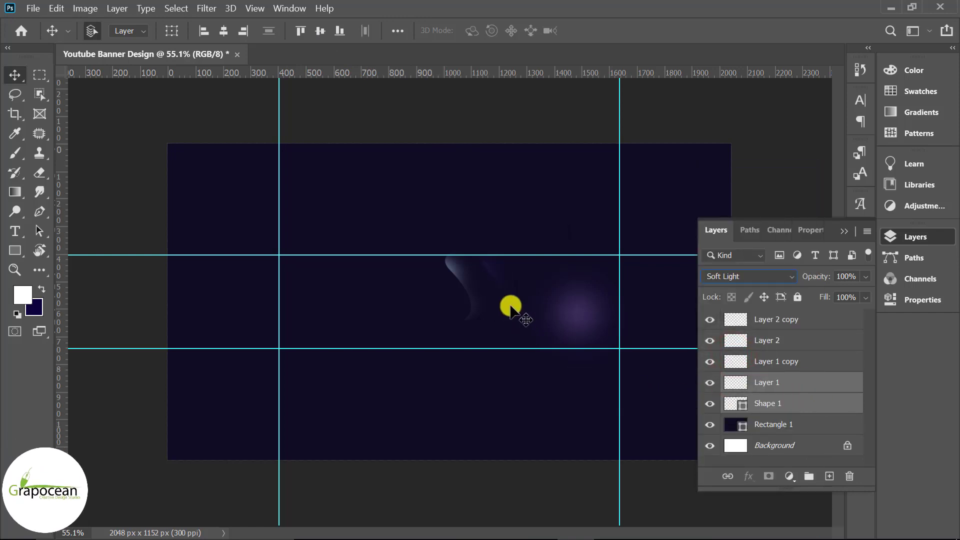
Step: Set Layer 1 copy to Soft Light, then duplicate it together with Layer 1
left_click(464, 271)
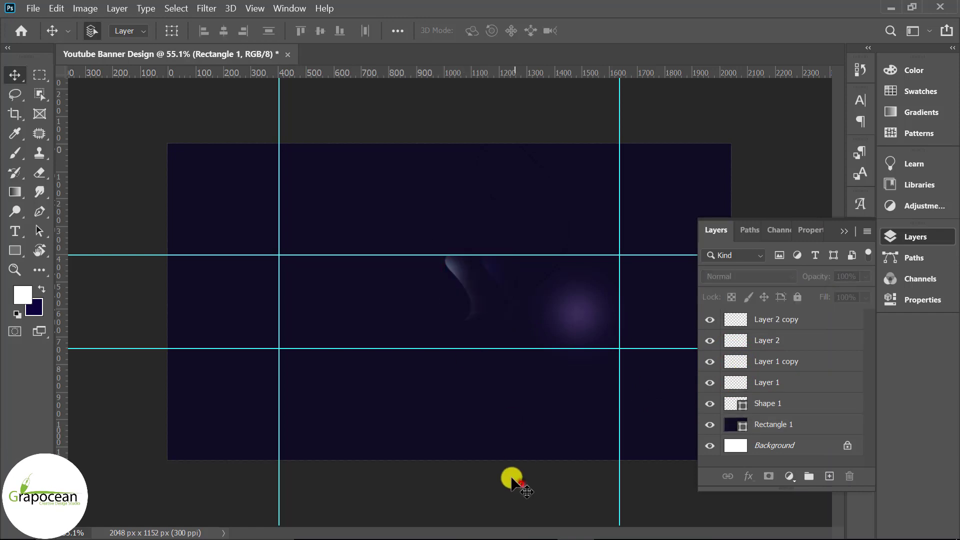
left_click(515, 481)
left_click(457, 268)
left_click(756, 275)
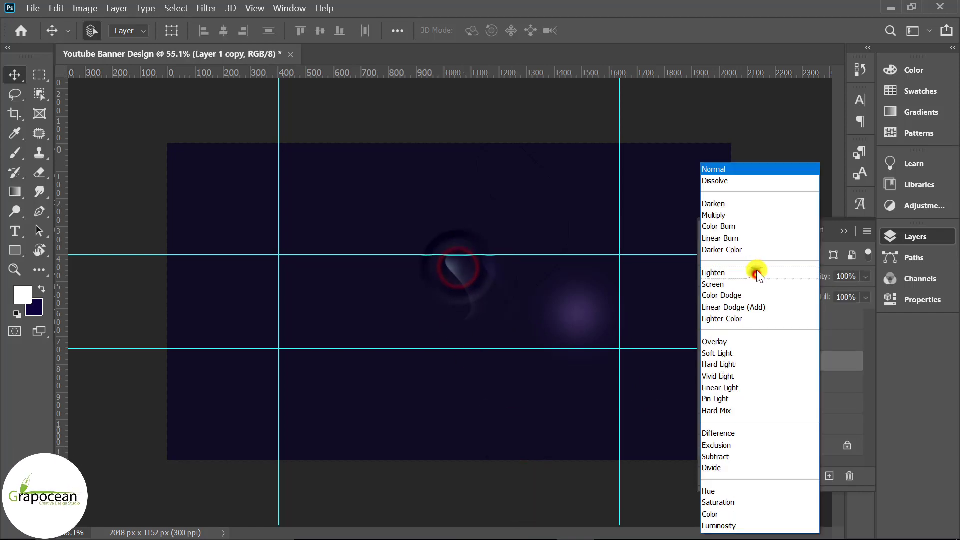
left_click(733, 352)
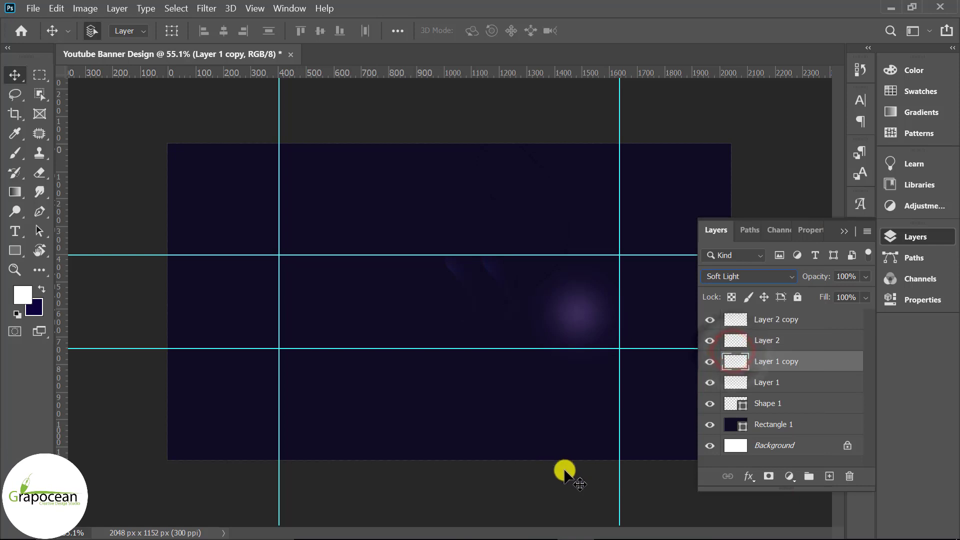
left_click(751, 389, "shift")
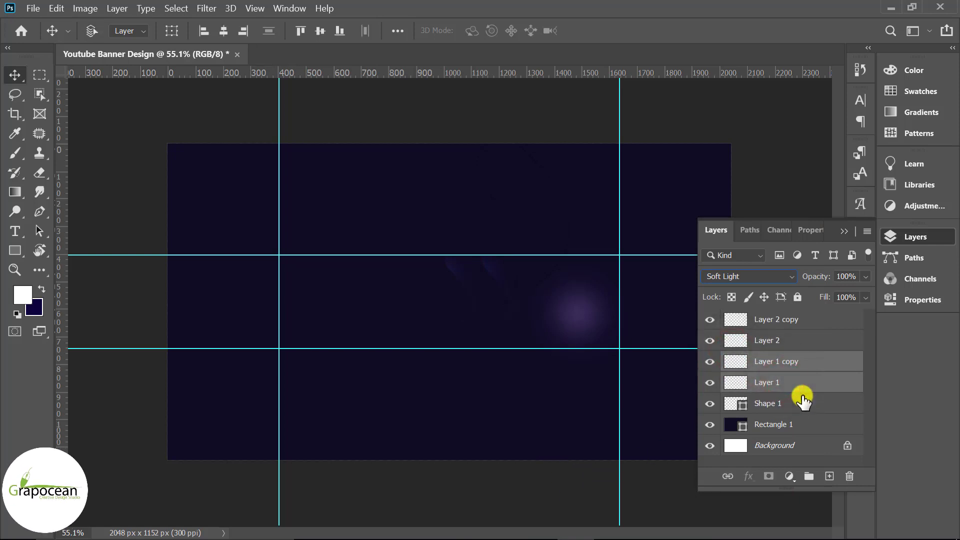
key("ctrl+j")
Step: Enlarge the duplicated curve layers around their centre with Free Transform
left_click(484, 285)
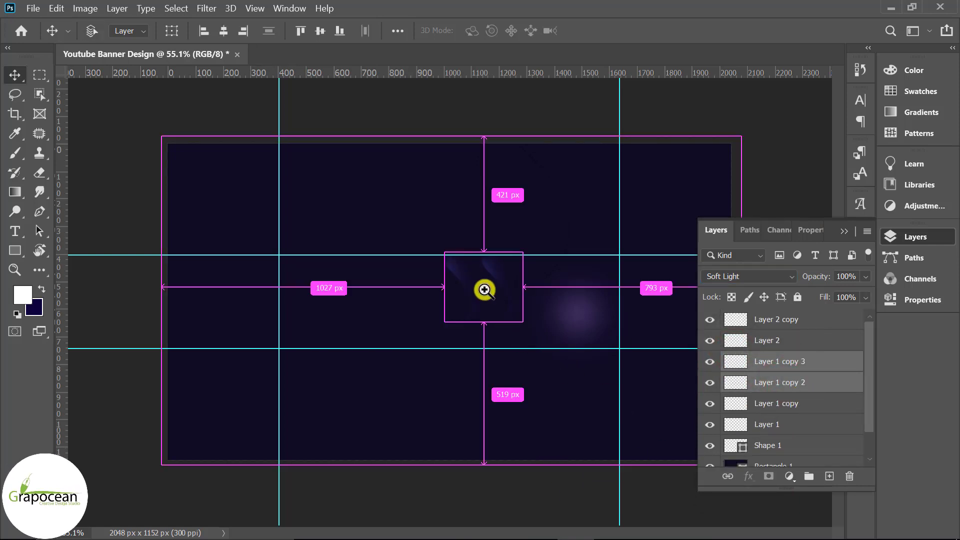
key("ctrl+1")
key("ctrl+t")
scroll(550, 350, "down", 5)
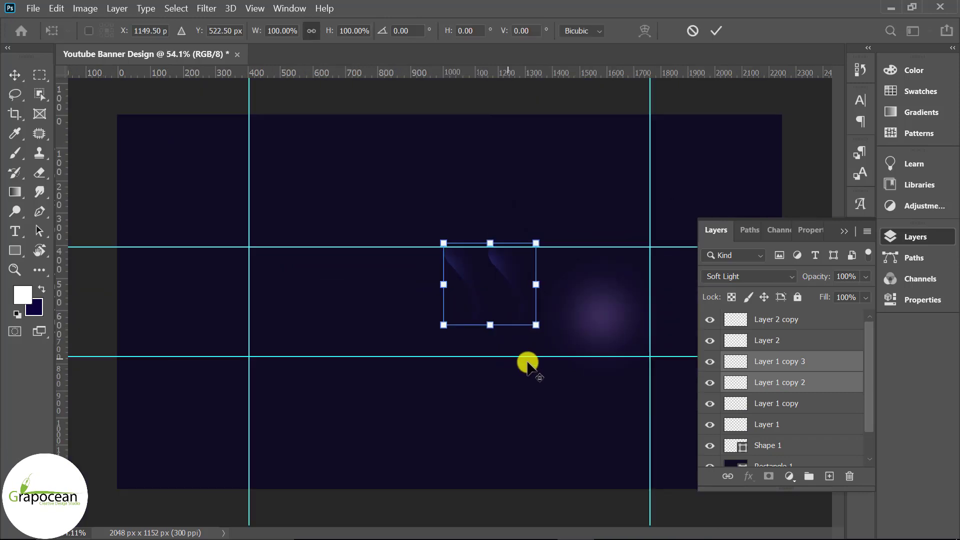
left_click_drag(520, 324, 548, 336)
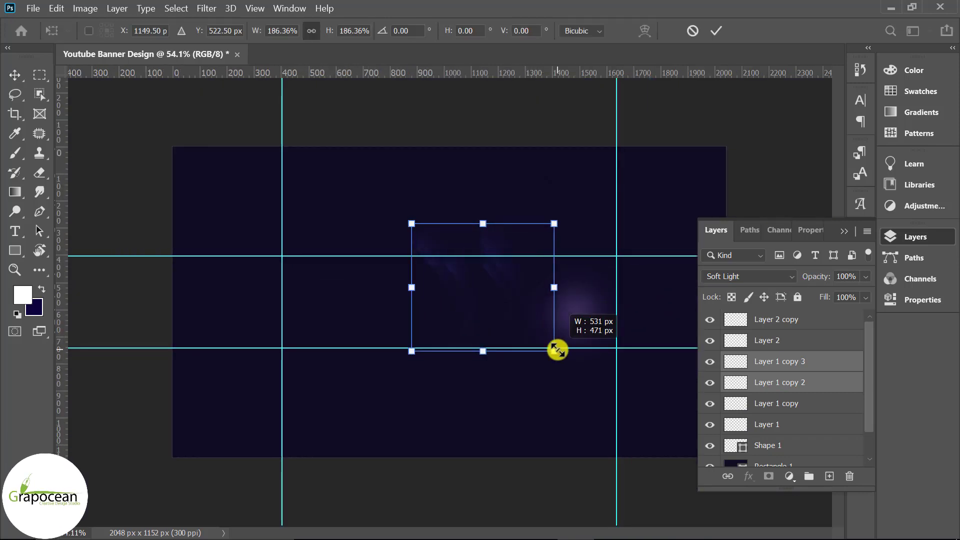
left_click_drag(536, 334, 552, 349)
left_click(716, 31)
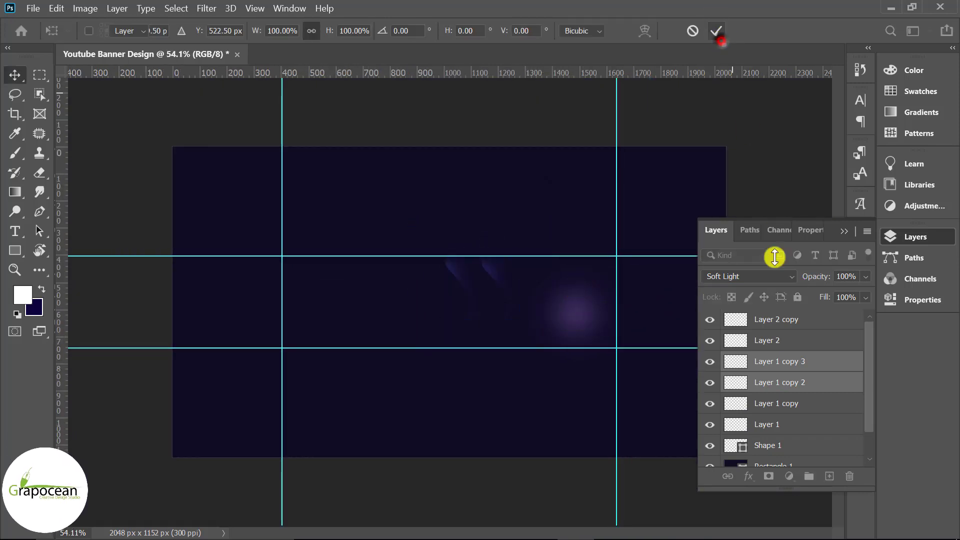
Step: Resize all four curve layers together and position them just below the upper guide
left_click(816, 421, "shift")
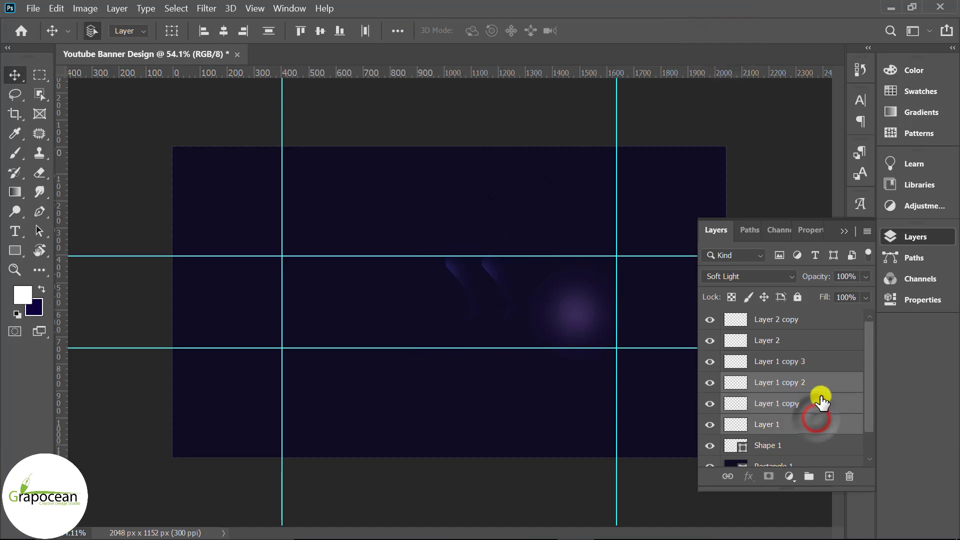
left_click(820, 364, "shift")
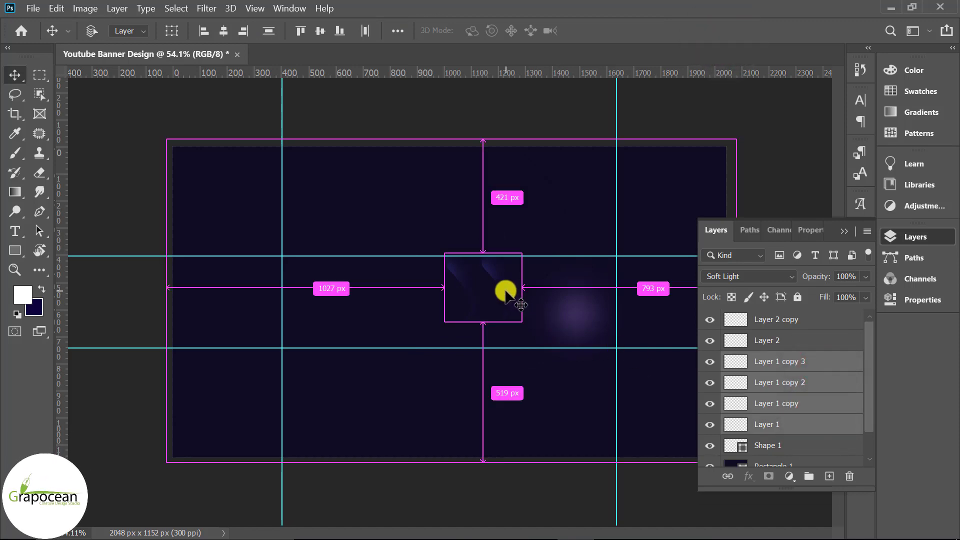
key("ctrl+t")
left_click_drag(526, 322, 546, 343)
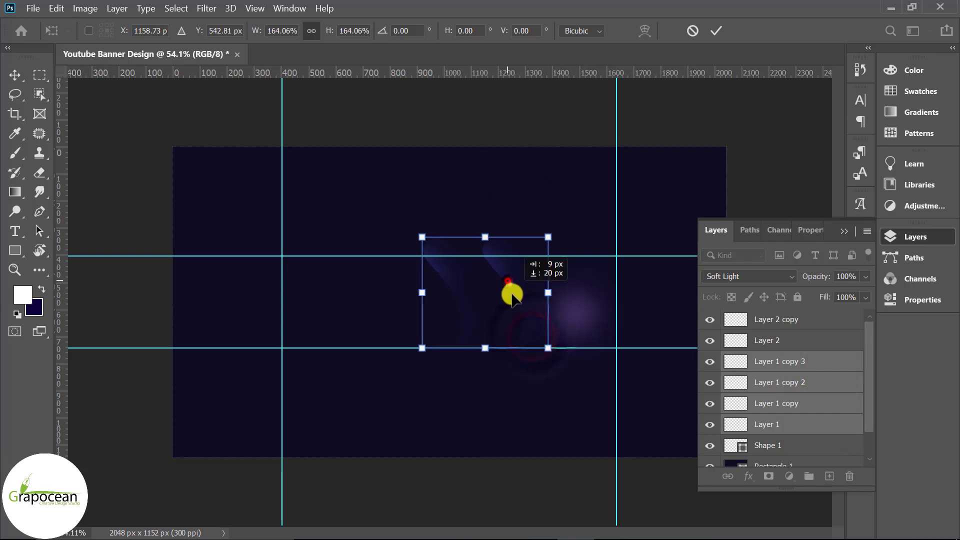
left_click_drag(510, 291, 523, 304)
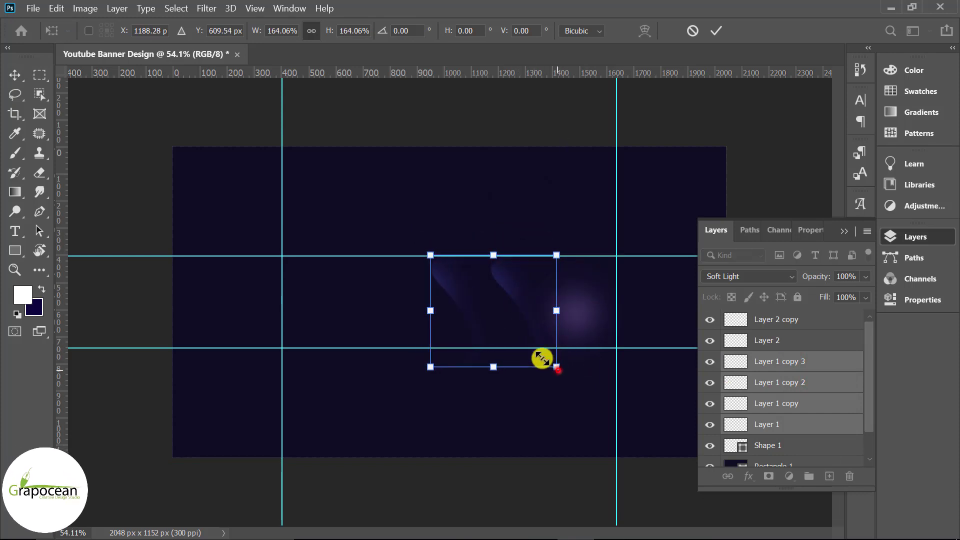
left_click_drag(560, 368, 535, 347)
left_click_drag(508, 308, 508, 290)
left_click(715, 28)
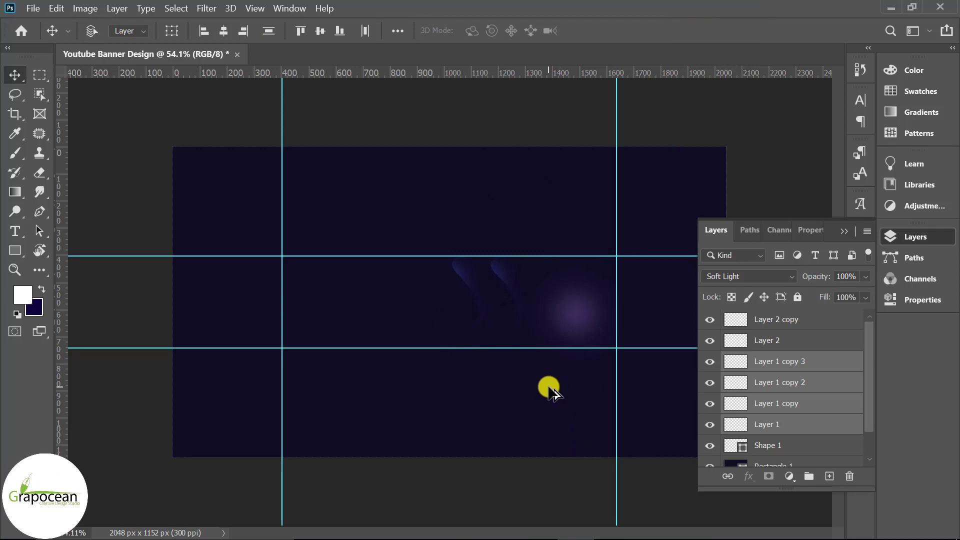
scroll(549, 384, "up", 2)
scroll(549, 382, "up", 3)
scroll(549, 383, "down", 4)
Step: Replace the old Shape 1 with a new curved path running down from the upper guide
scroll(549, 380, "up", 1)
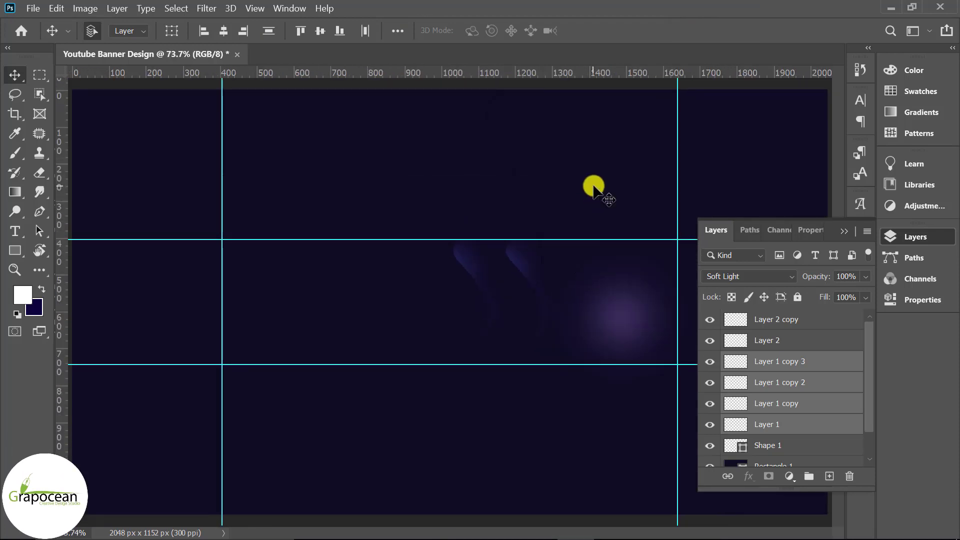
left_click(774, 448)
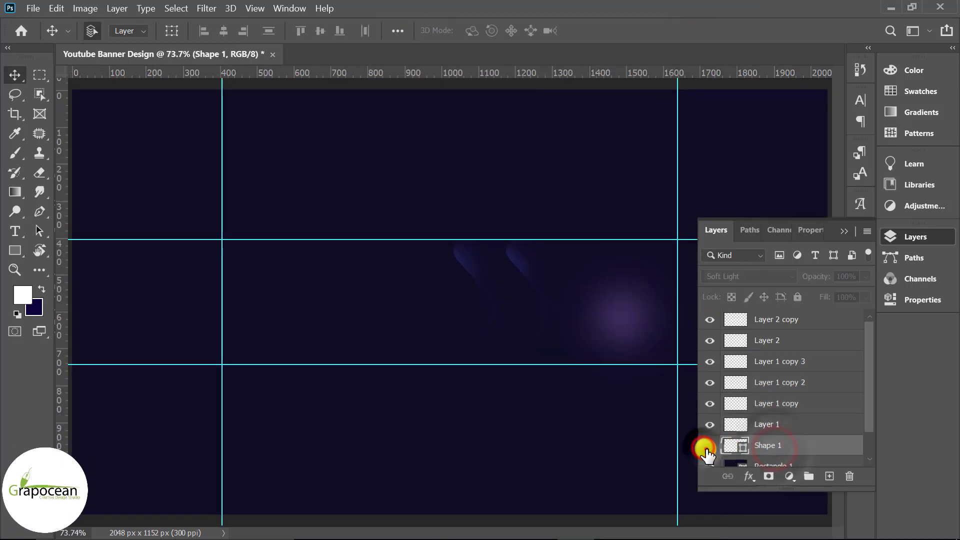
key("Delete")
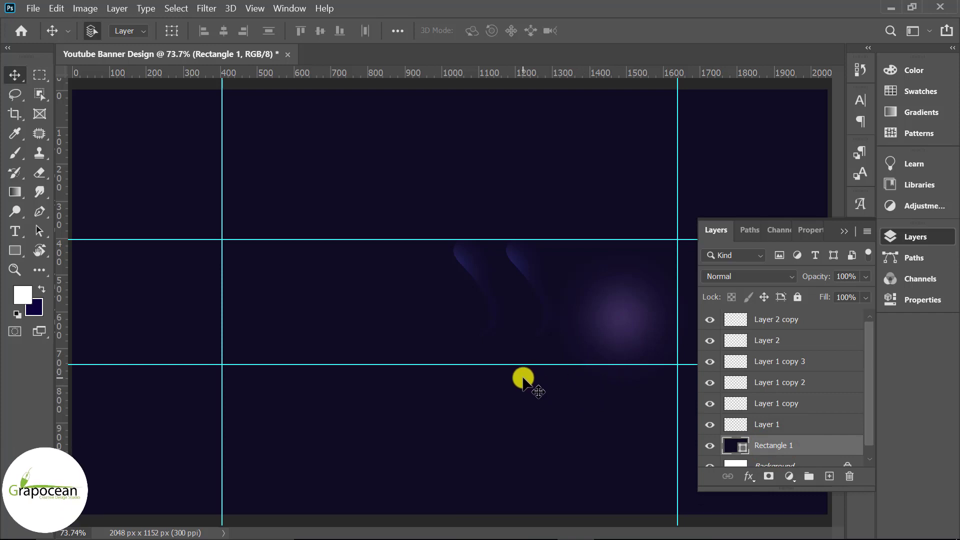
left_click(48, 213)
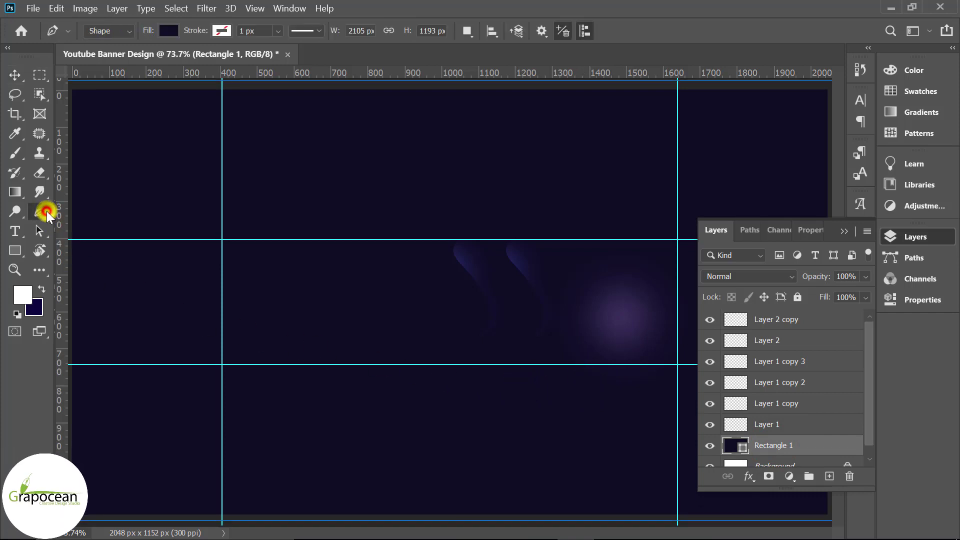
left_click(829, 476)
left_click(454, 241)
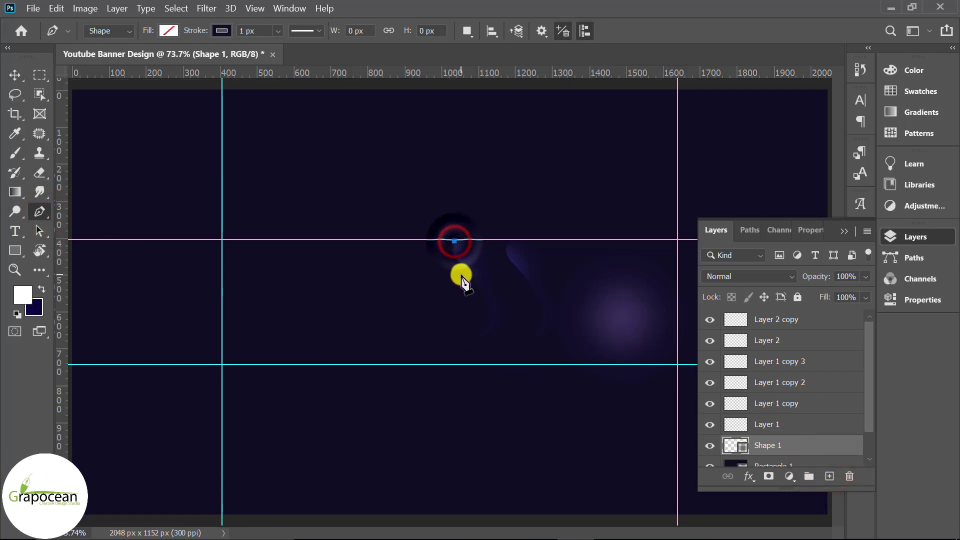
left_click_drag(460, 274, 482, 296)
left_click_drag(456, 340, 484, 335)
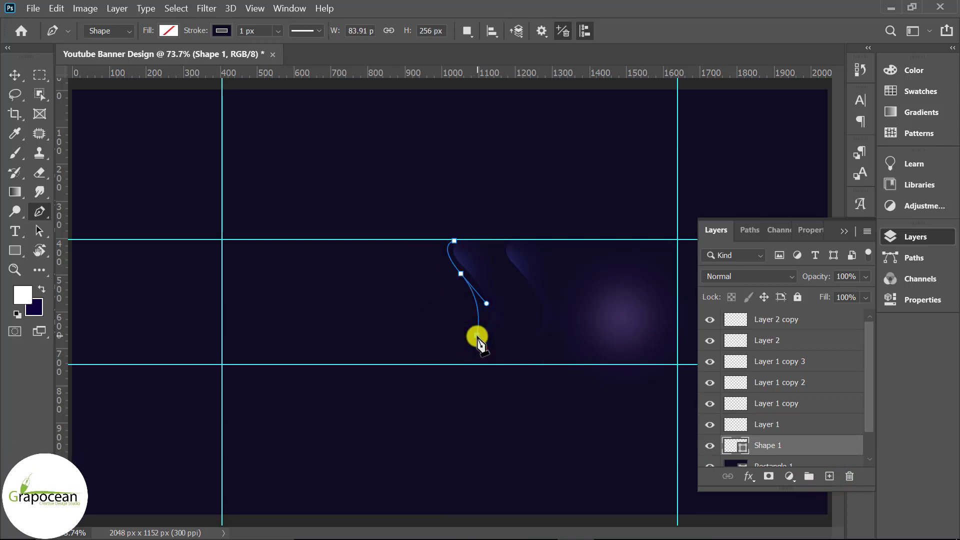
Step: Give the curve an orange-red stroke and bend it into a smoother S shape
scroll(492, 340, "up", 2)
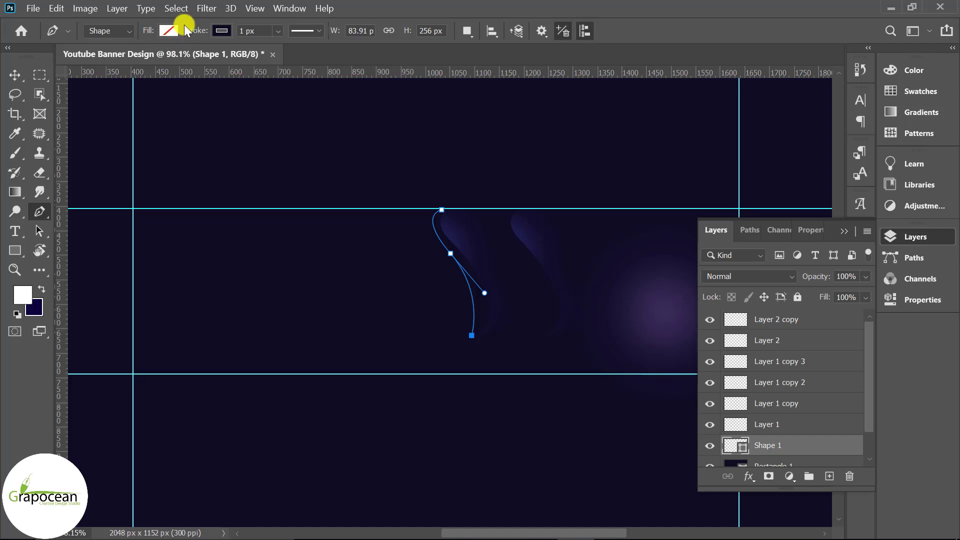
left_click(221, 31)
left_click(180, 109)
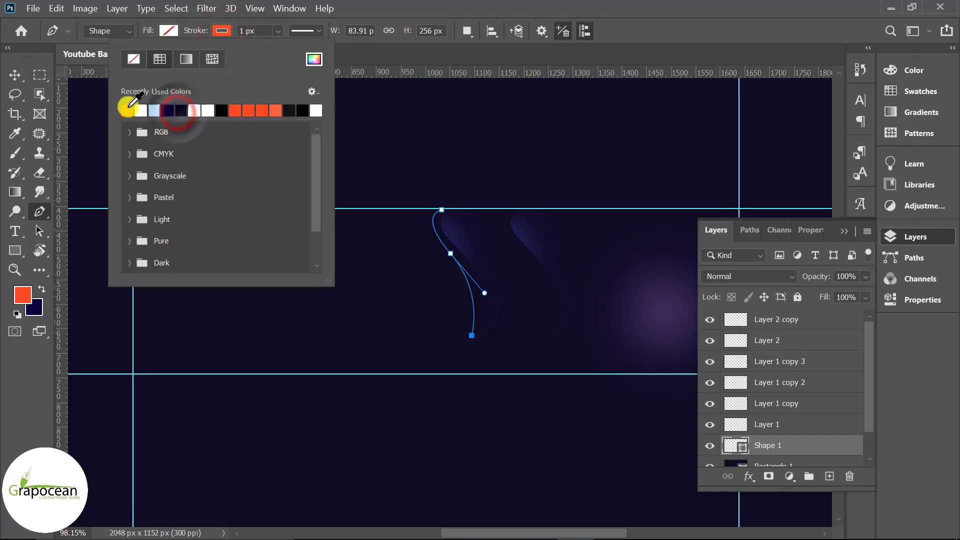
left_click(19, 76)
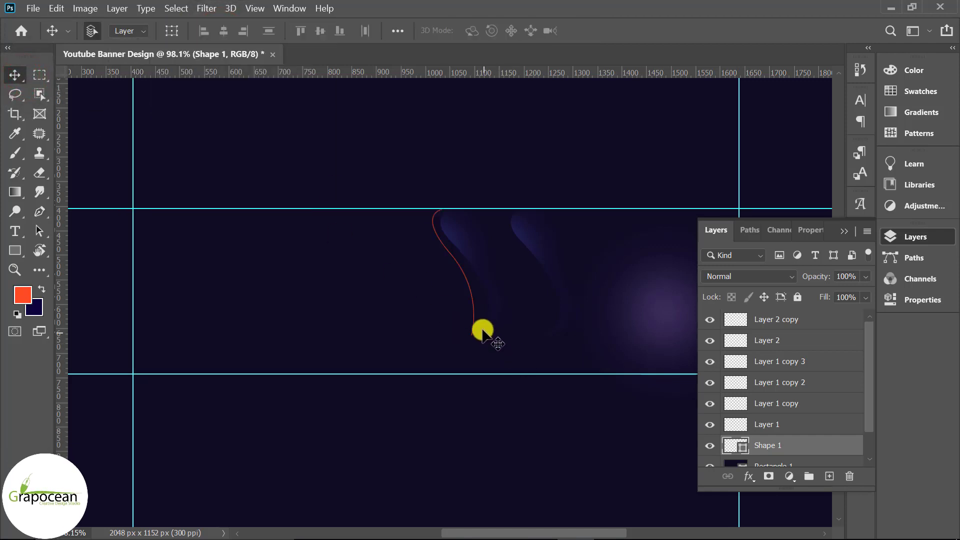
scroll(483, 331, "up", 3)
left_click(492, 290)
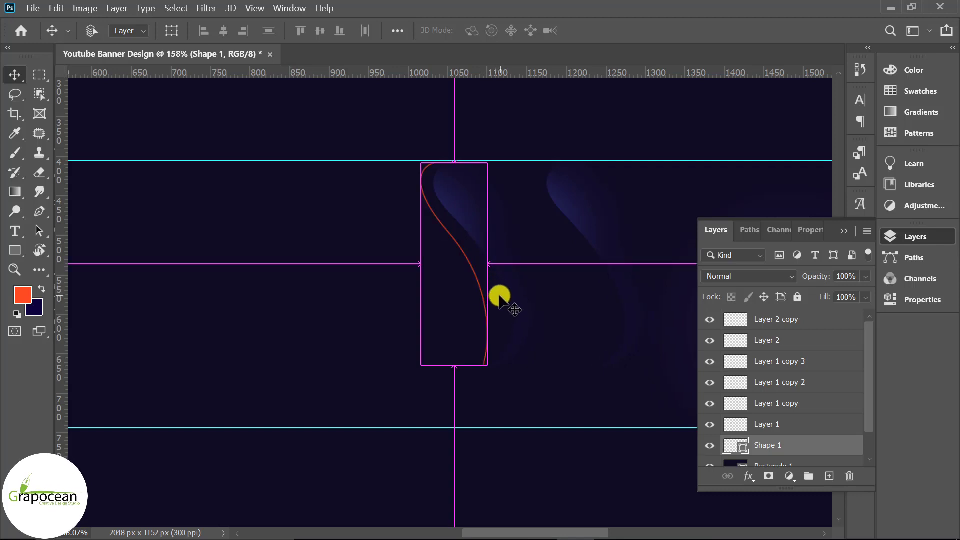
left_click_drag(507, 297, 530, 300)
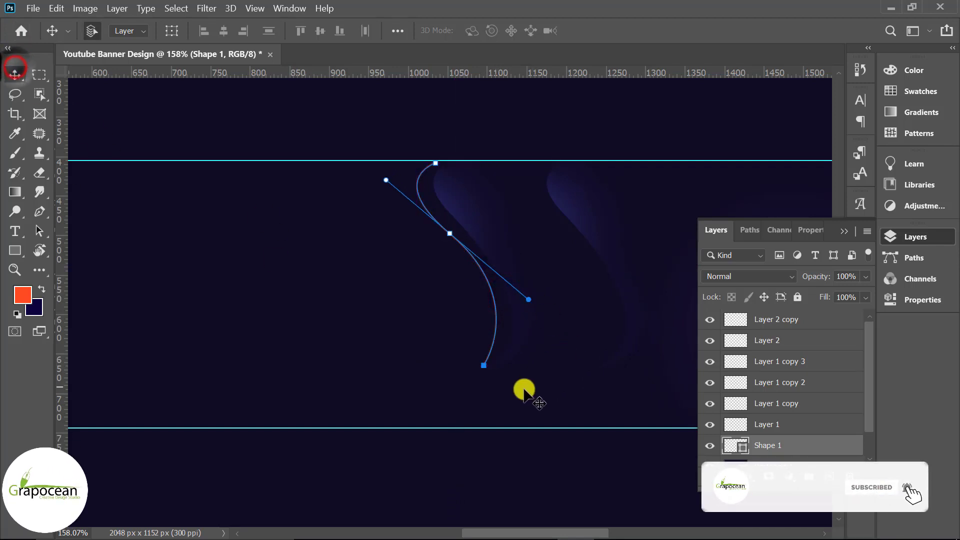
left_click(504, 472)
scroll(476, 267, "up", 2)
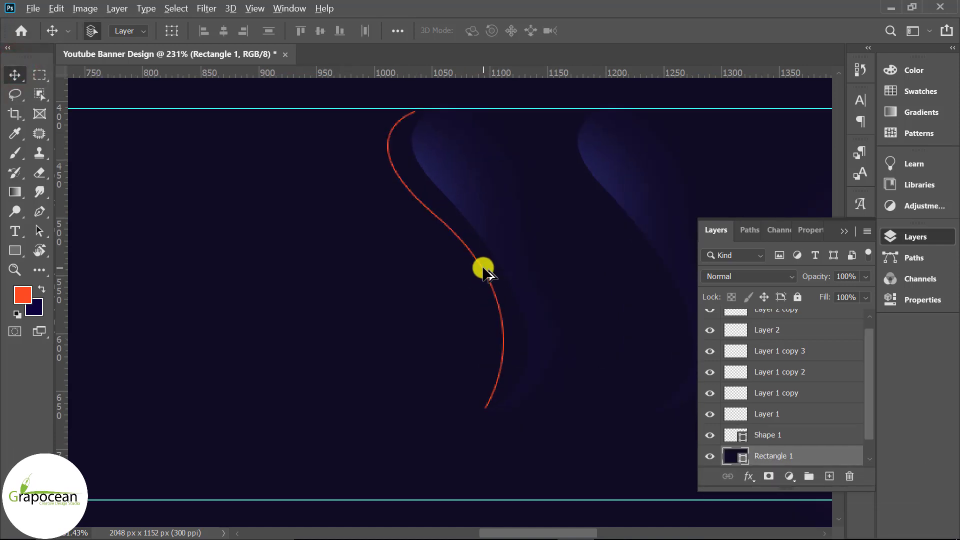
Step: Alt-drag the red curve to create a matching copy to its right
left_click_drag(484, 270, 646, 268)
scroll(484, 321, "down", 2)
scroll(546, 407, "down", 3)
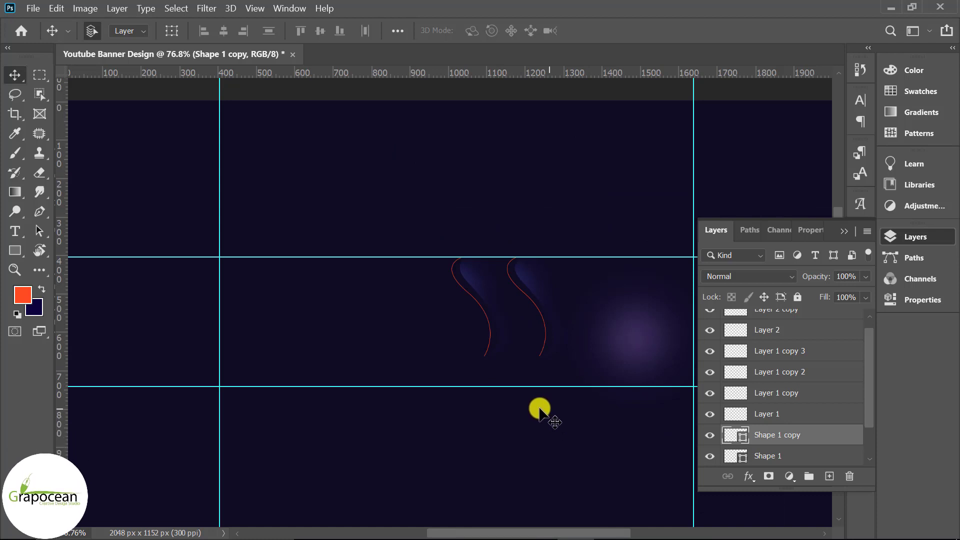
scroll(489, 350, "up", 2)
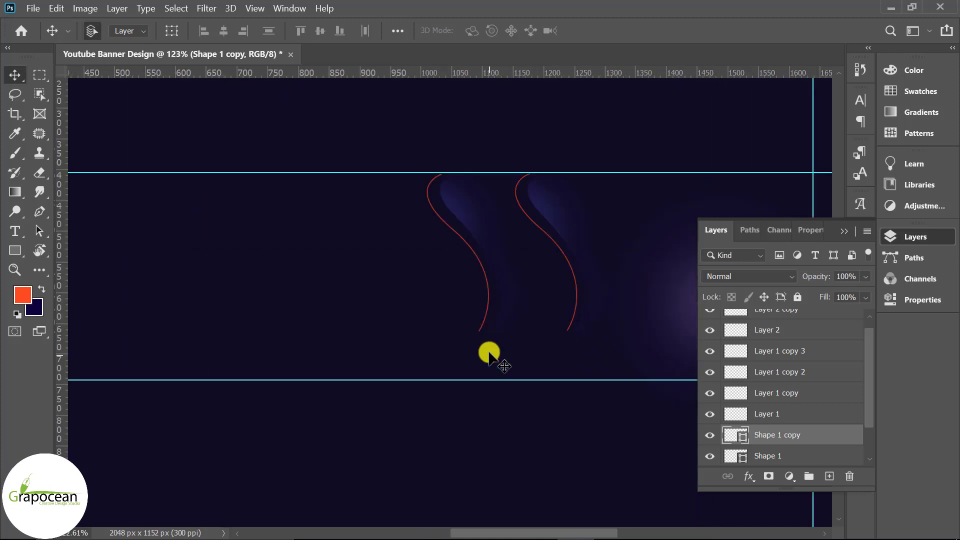
scroll(497, 304, "up", 2)
Step: Mask the Shape 1 copy layer and brush out the right curve's lower end in soft black
double_click(710, 435)
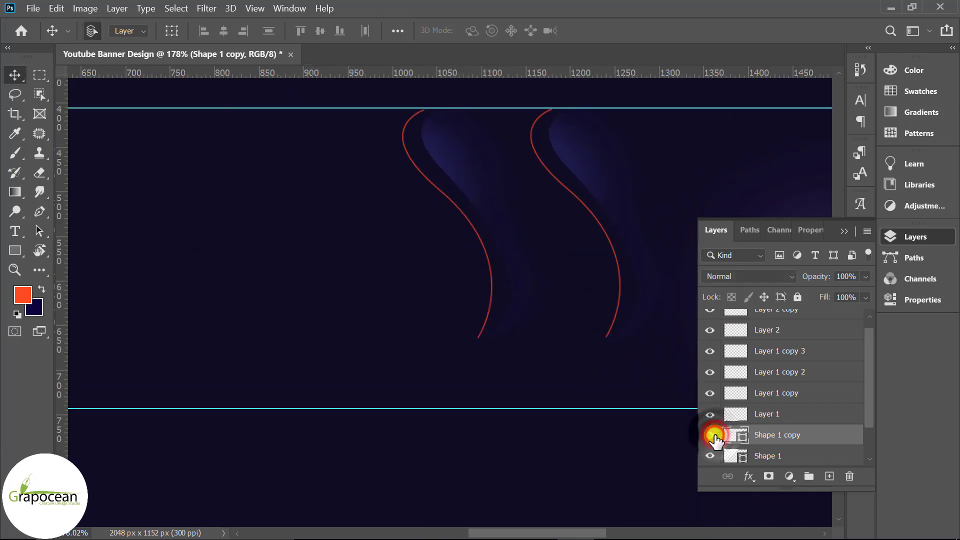
left_click(769, 474)
left_click(15, 153)
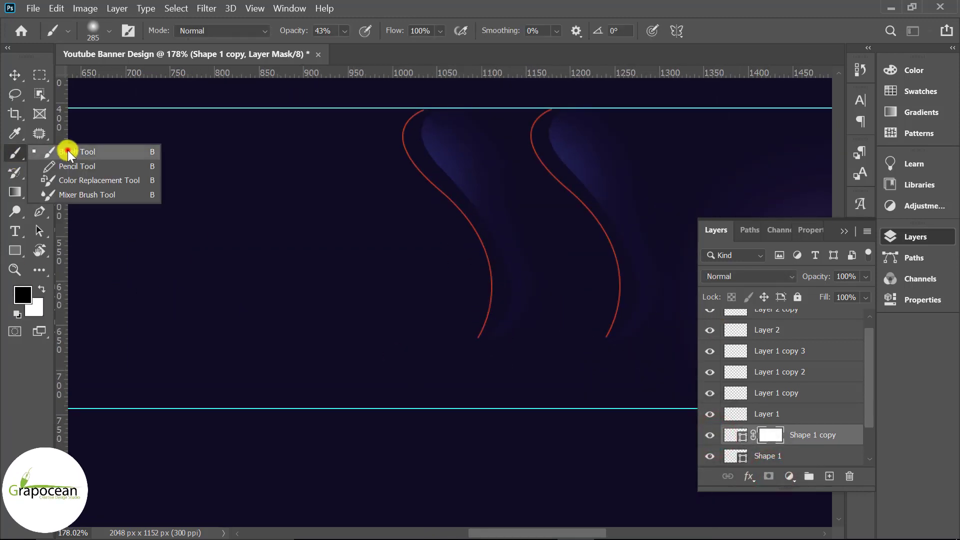
left_click(68, 150)
left_click(564, 411)
left_click(569, 382)
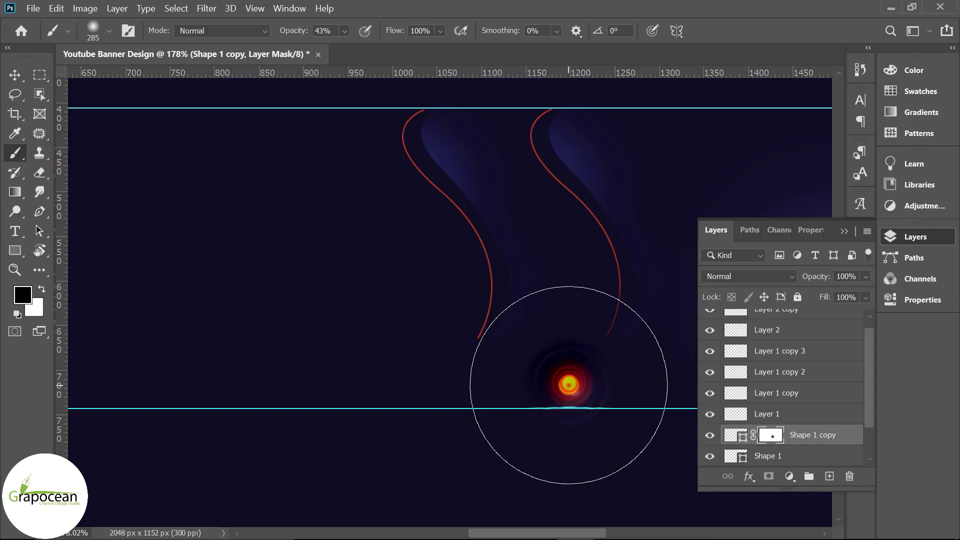
scroll(550, 470, "down", 3)
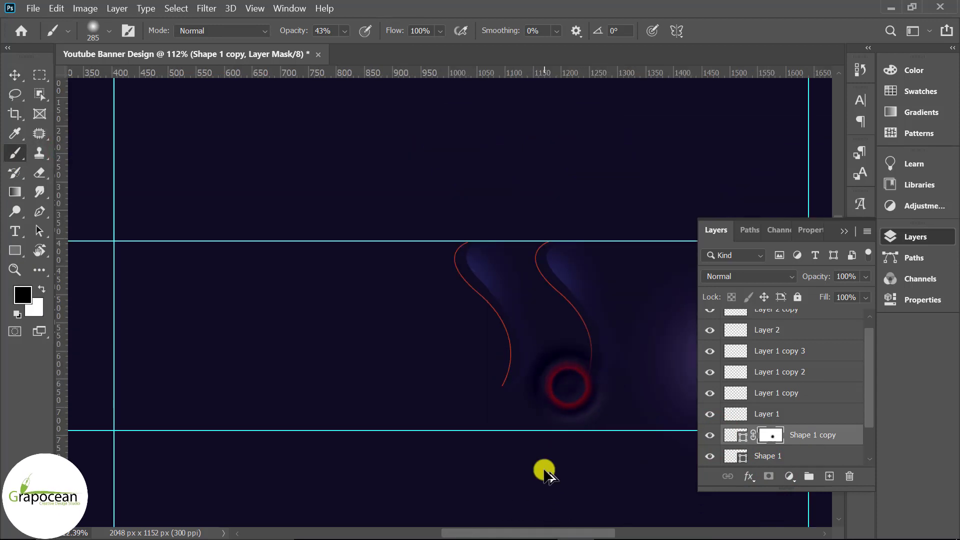
scroll(779, 435, "down", 1)
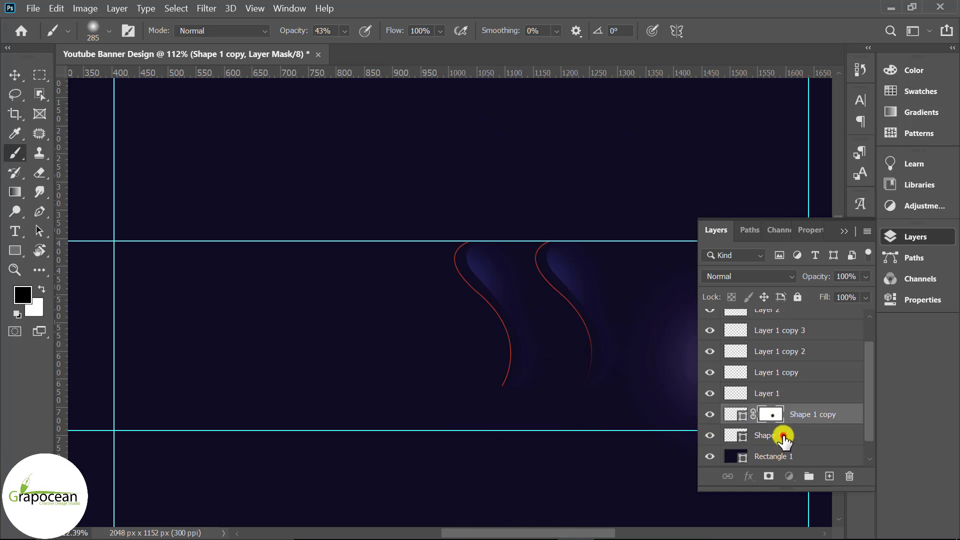
Step: Mask the Shape 1 layer and paint out the left curve's bottom
left_click(781, 435)
left_click(781, 478)
left_click(470, 404)
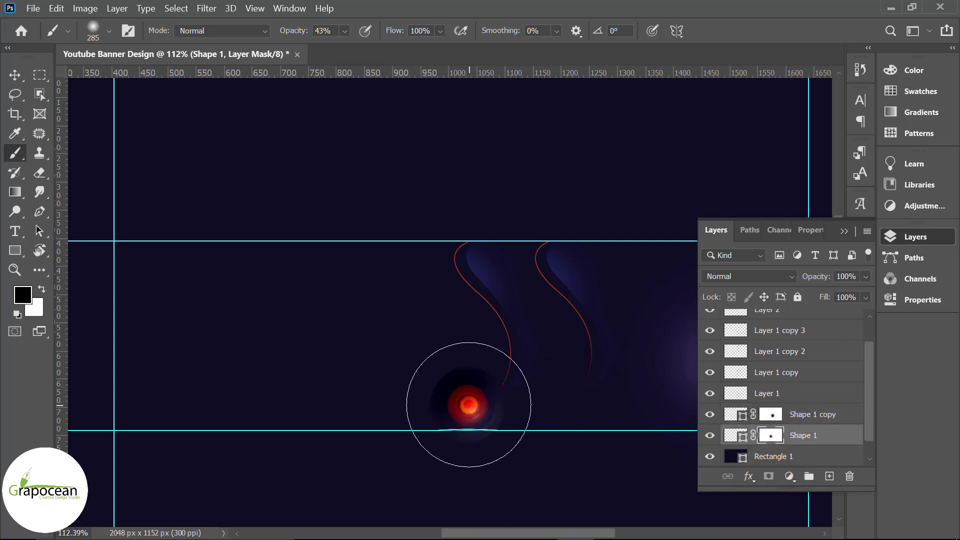
scroll(350, 456, "down", 3)
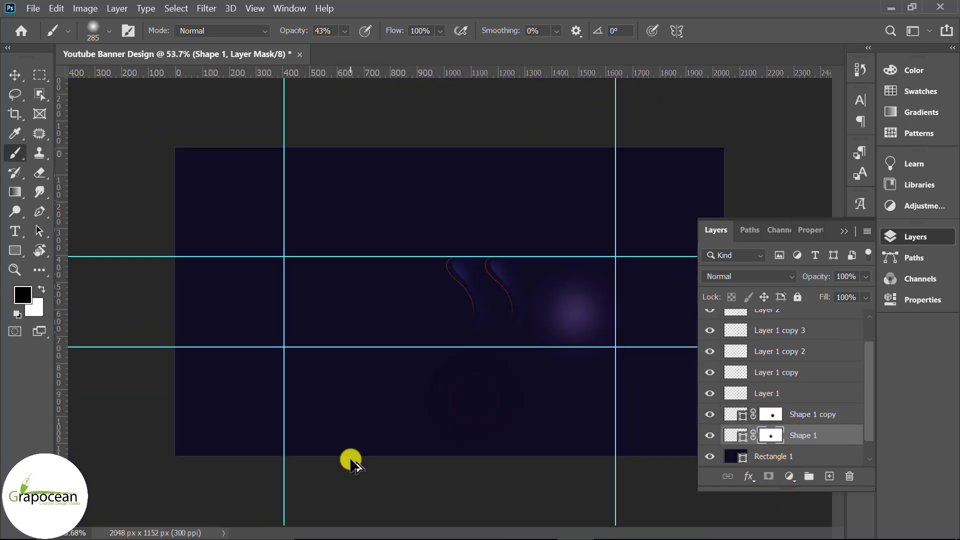
Step: Check the glow layers and select Layer 1 copy together with Layer 1 copy 3
key("v")
scroll(424, 508, "up", 2)
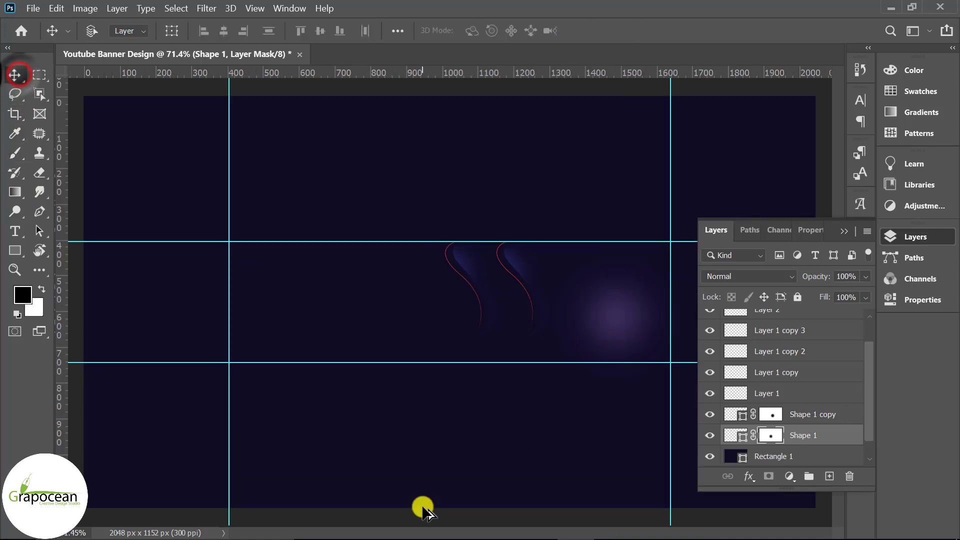
left_click(780, 382)
left_click(835, 341)
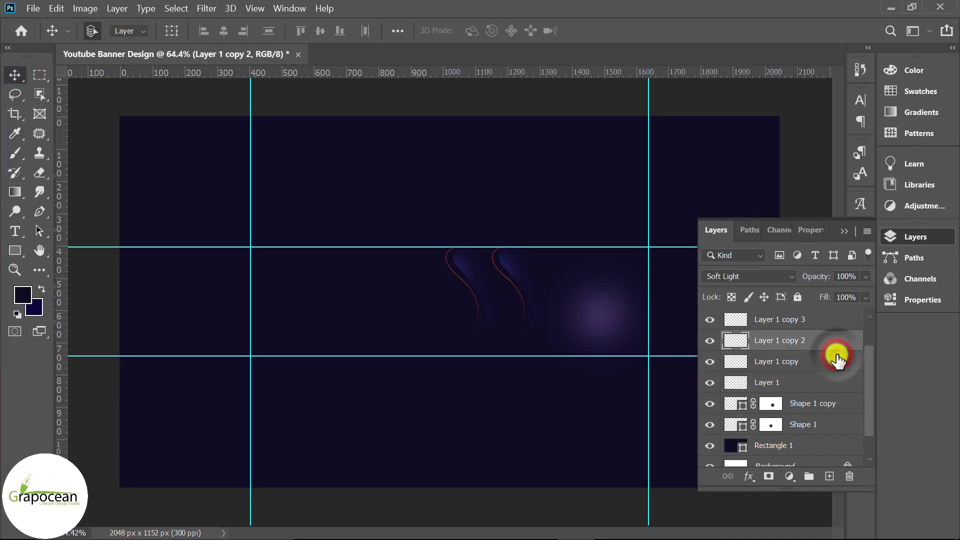
key("ctrl+alt+shift+n")
key("ctrl+j")
left_click(812, 342)
left_click(707, 340)
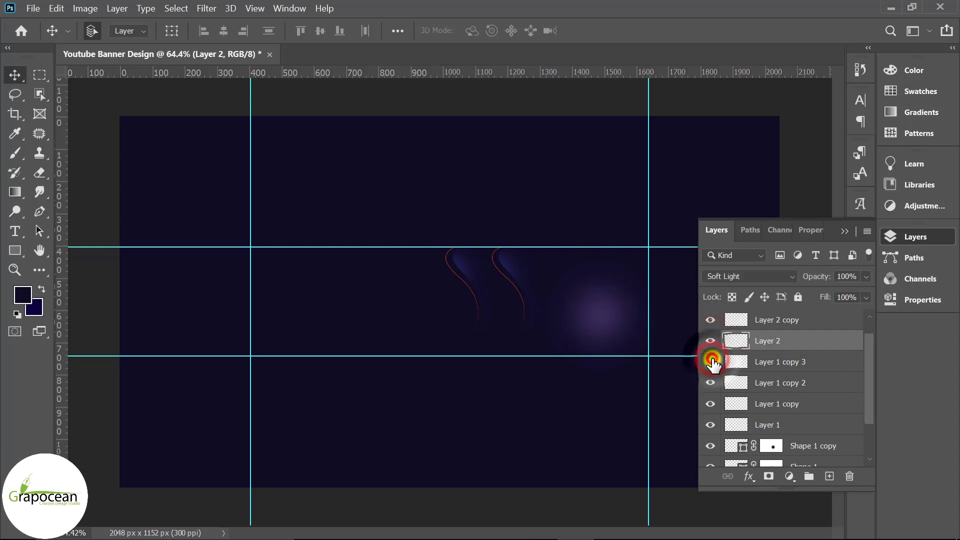
left_click(710, 382)
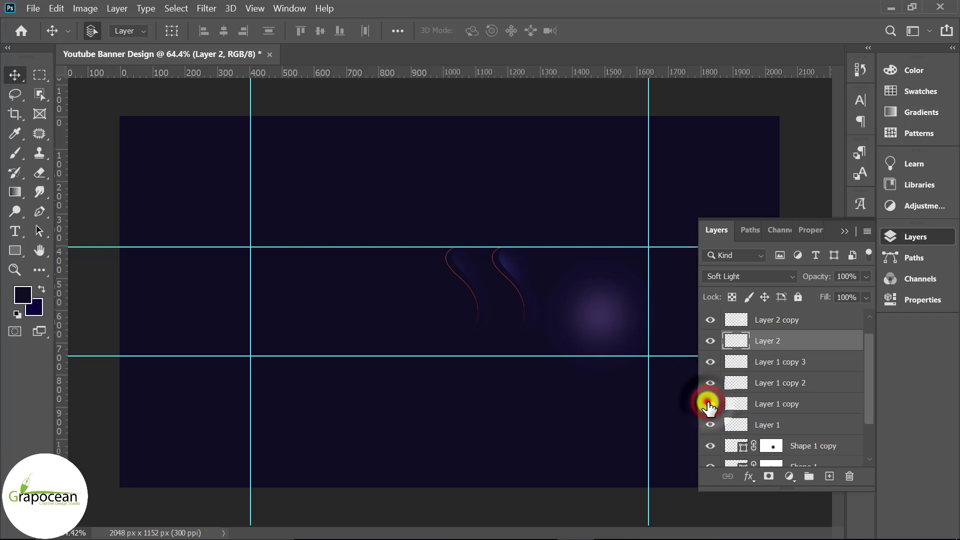
left_click(776, 404)
left_click(788, 362, "ctrl")
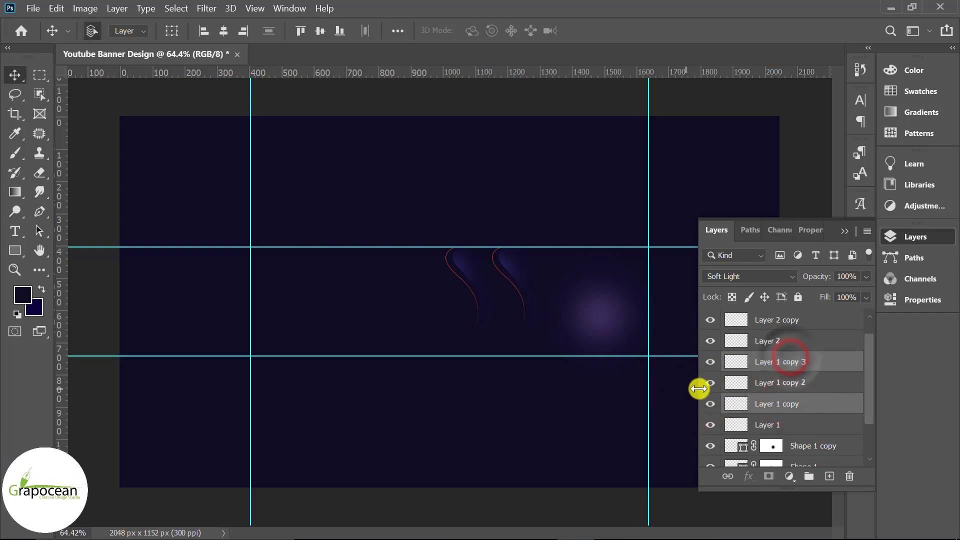
Step: Duplicate the two glows, move them right of the curves, rotate and shrink them slightly
key("ctrl+j")
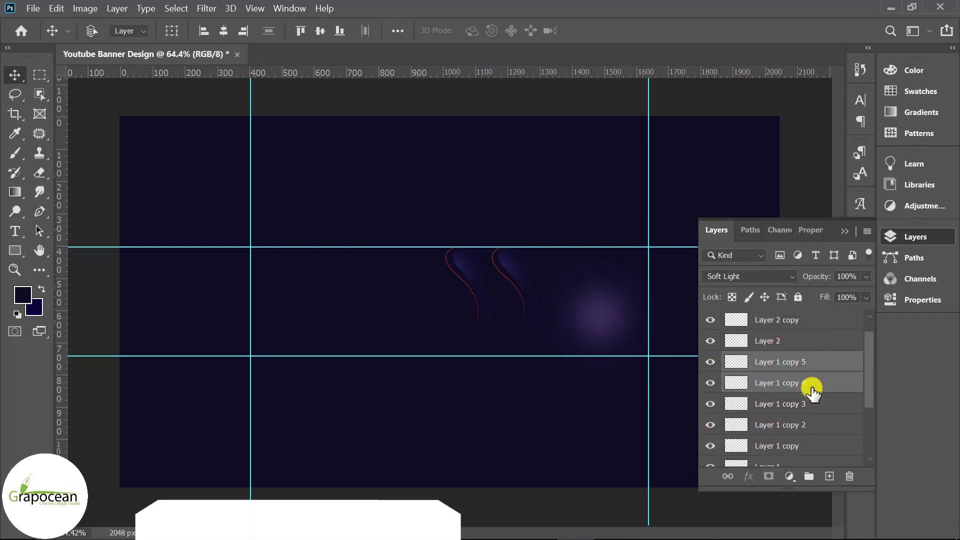
key("ctrl+t")
left_click_drag(458, 267, 595, 278)
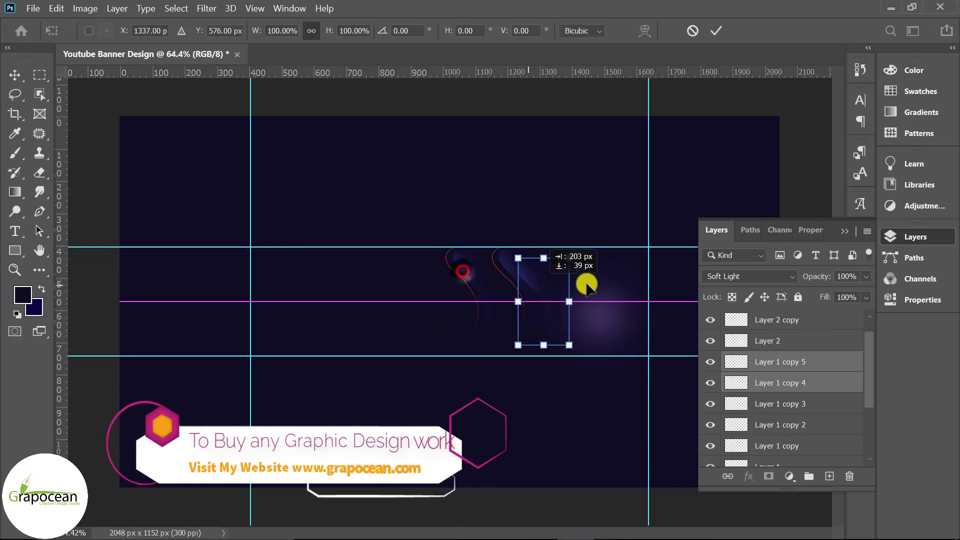
scroll(503, 320, "down", 2)
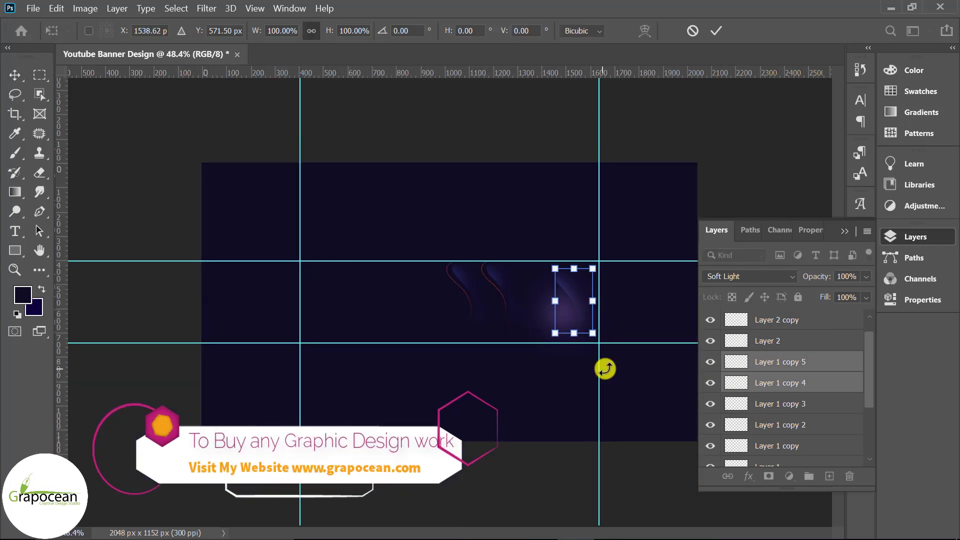
mouse_move(604, 367)
left_mouse_down()
mouse_move(649, 295)
mouse_move(647, 337)
mouse_move(549, 340)
left_mouse_up()
left_click_drag(623, 300, 579, 300)
left_click(716, 32)
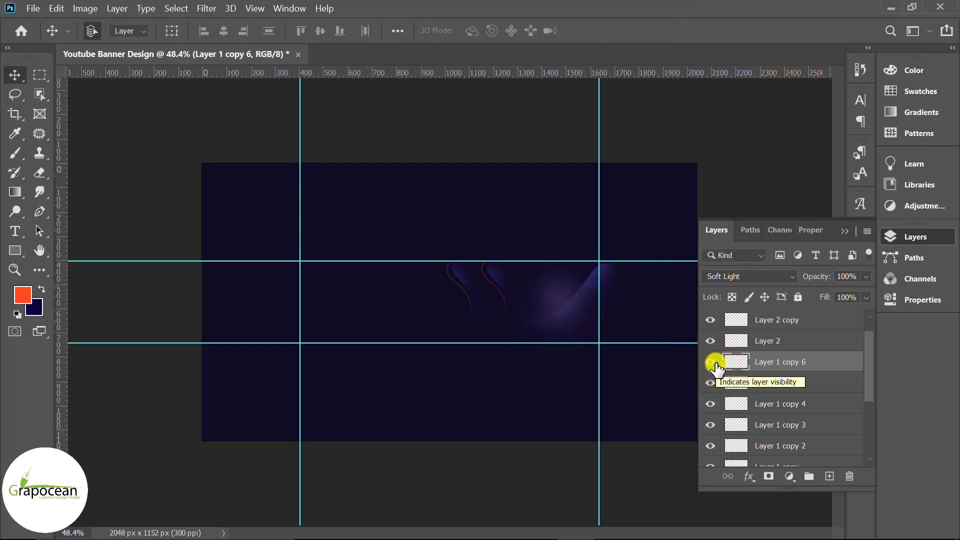
Step: Try loading glow layers as selections, dismiss the warnings, and toggle Layer 1 copy 6 visibility
left_click(44, 209)
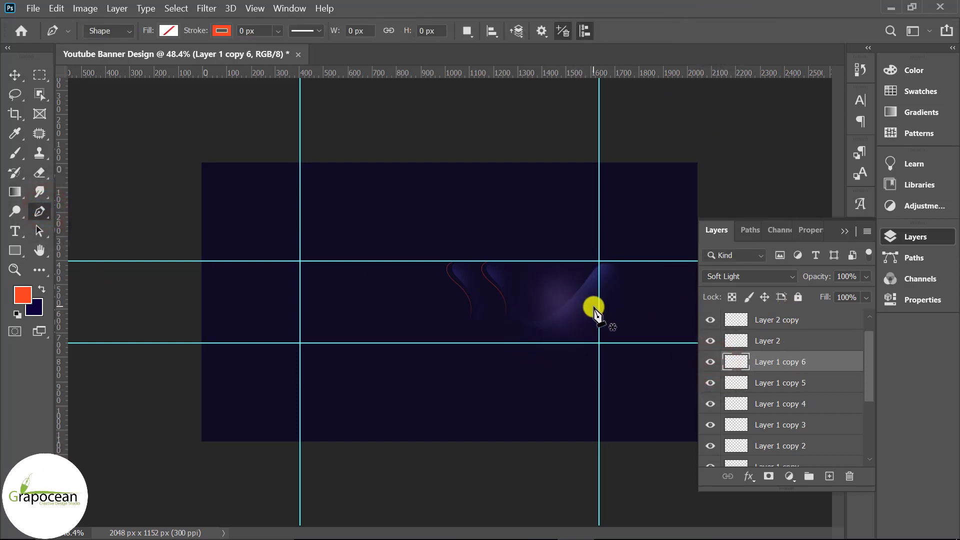
left_click(735, 363, "ctrl")
left_click(530, 221)
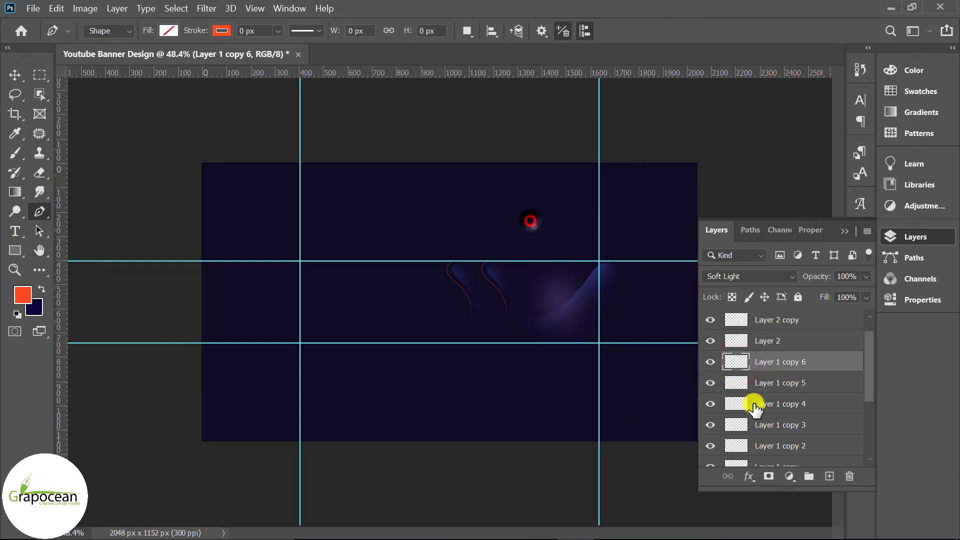
left_click(737, 360, "ctrl")
left_click(517, 226)
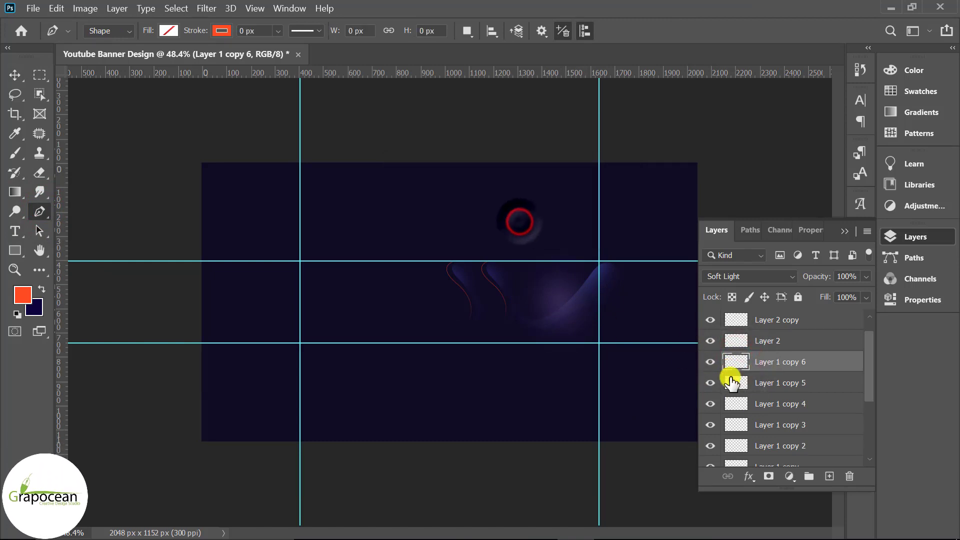
left_click(731, 384, "ctrl")
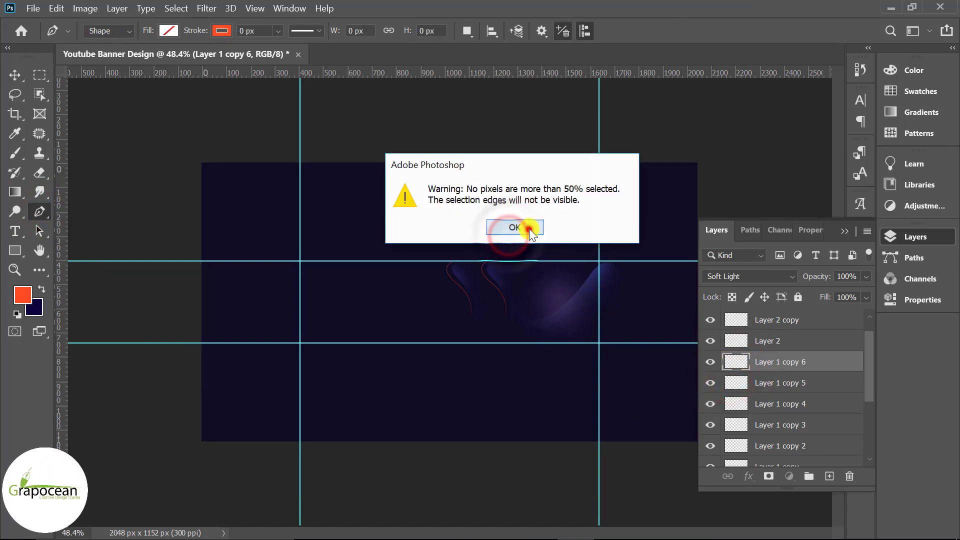
left_click(514, 228)
left_click(710, 362)
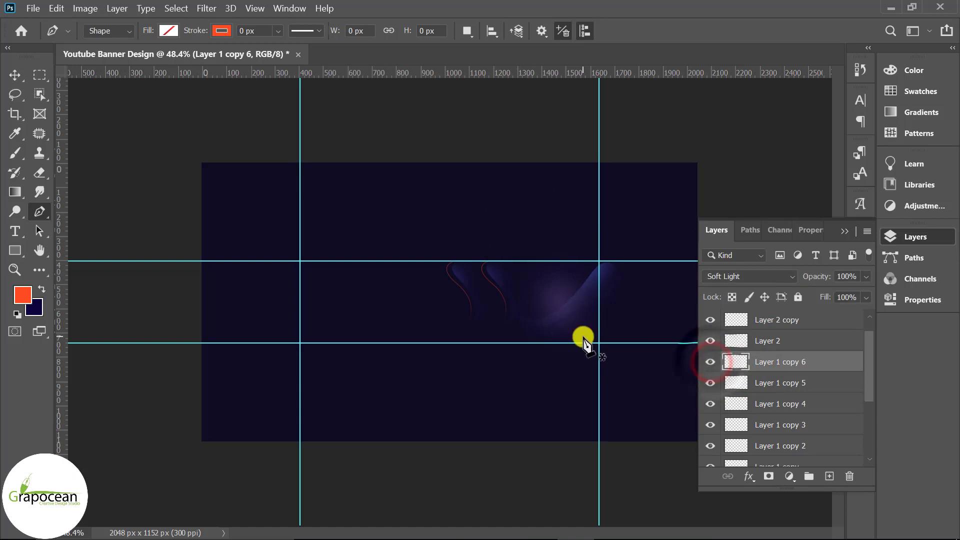
scroll(583, 342, "up", 3)
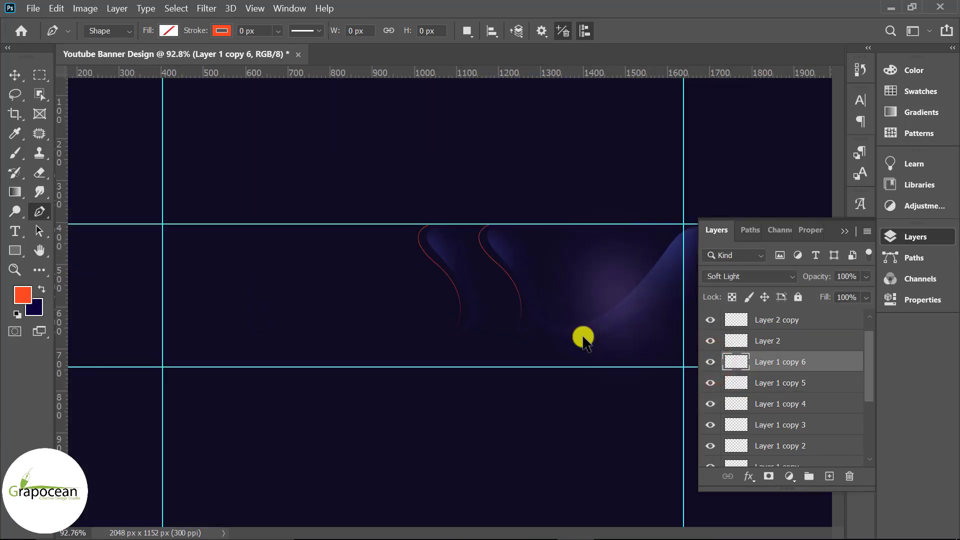
Step: Draw the Shape 2 curve from right of the red curves up through the purple glow
left_click(520, 303)
left_click_drag(599, 318, 644, 300)
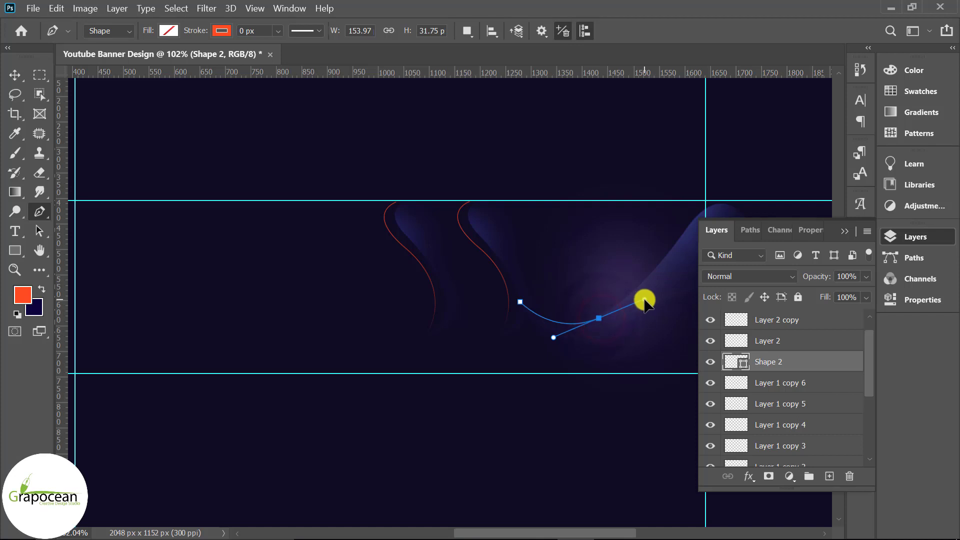
scroll(600, 320, "down", 2)
scroll(553, 336, "down", 2)
left_click(576, 326)
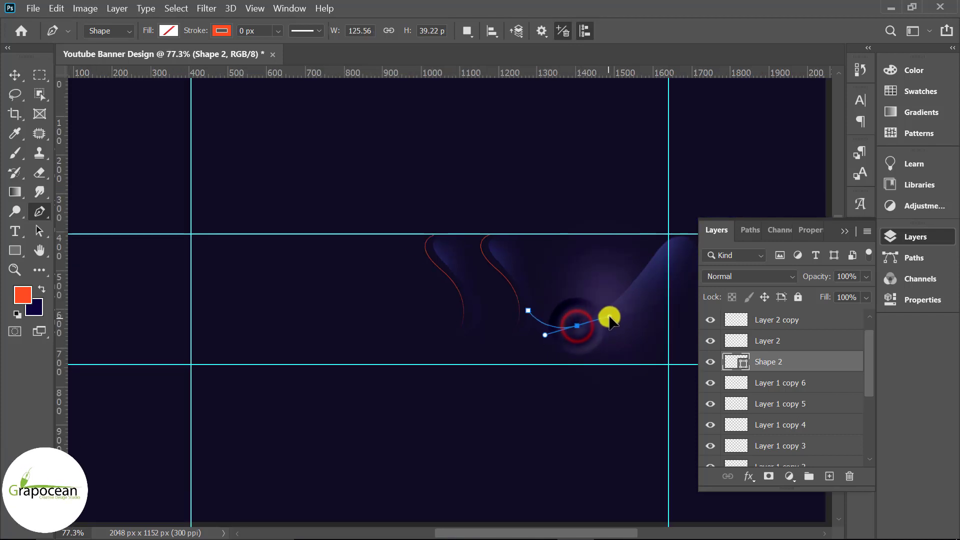
left_click_drag(609, 318, 610, 316)
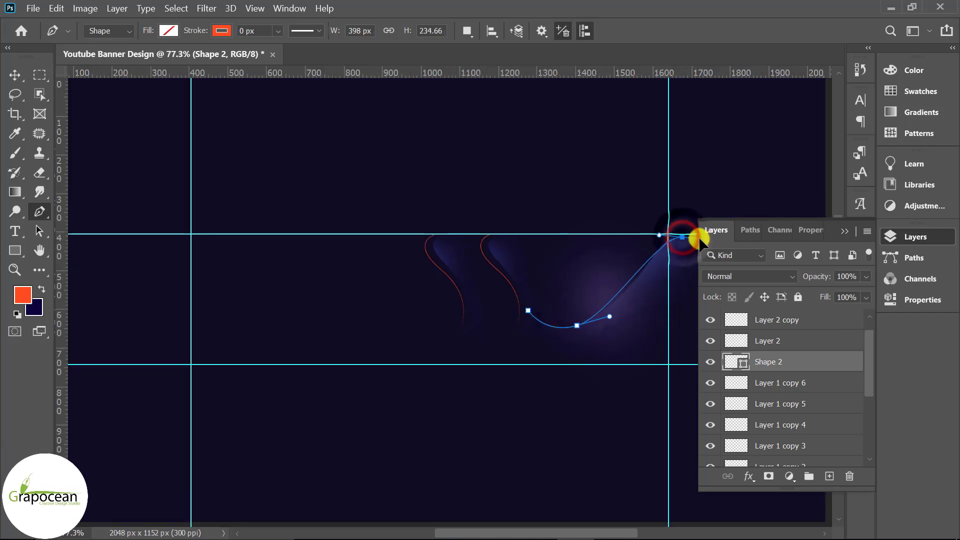
left_click_drag(698, 236, 657, 246)
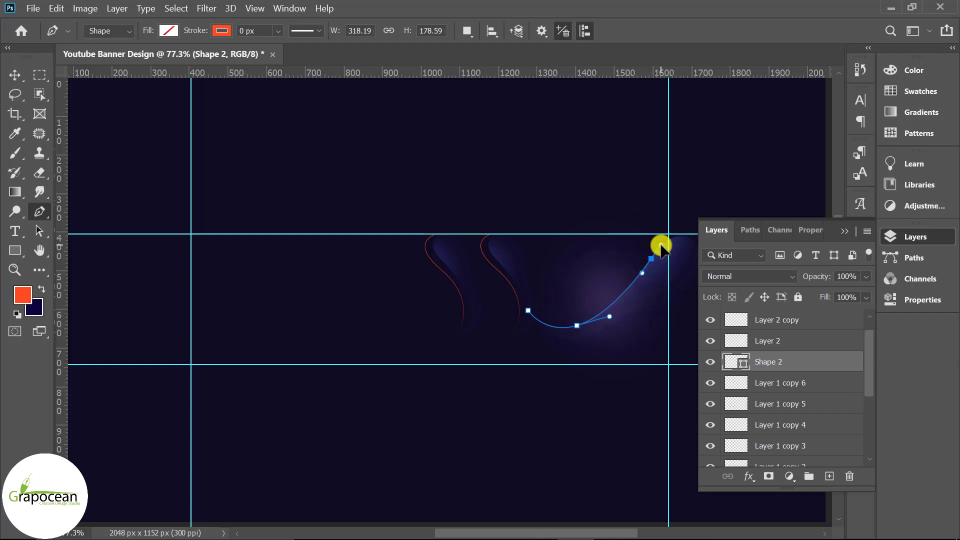
scroll(497, 349, "down", 3)
scroll(497, 350, "down", 1)
left_click_drag(620, 281, 629, 313)
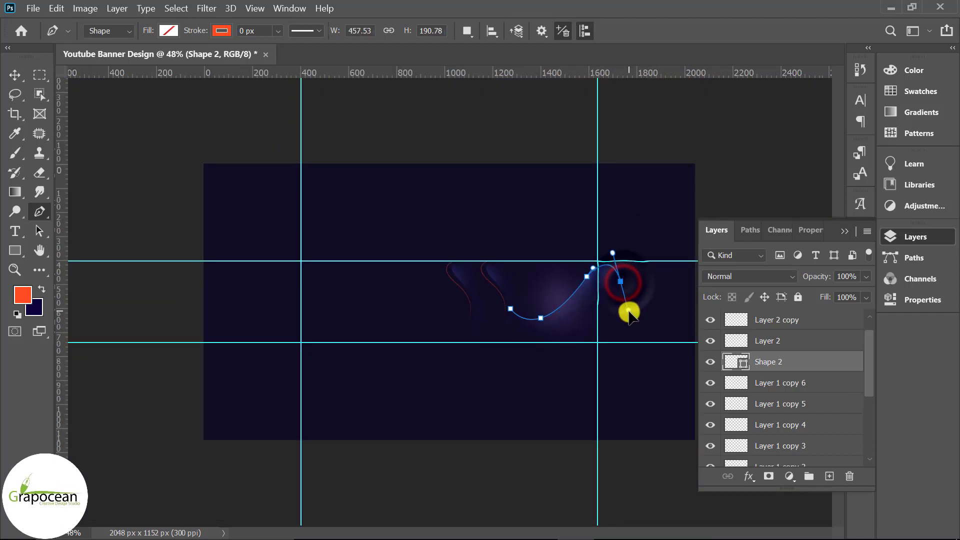
left_click(620, 282, "alt")
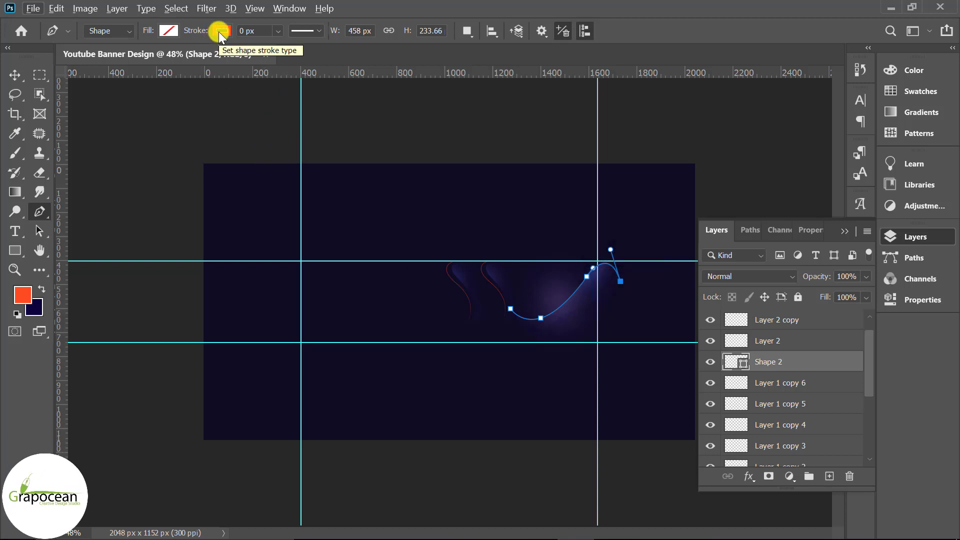
Step: Set the curve's orange-red stroke width to 1 px
left_click(277, 31)
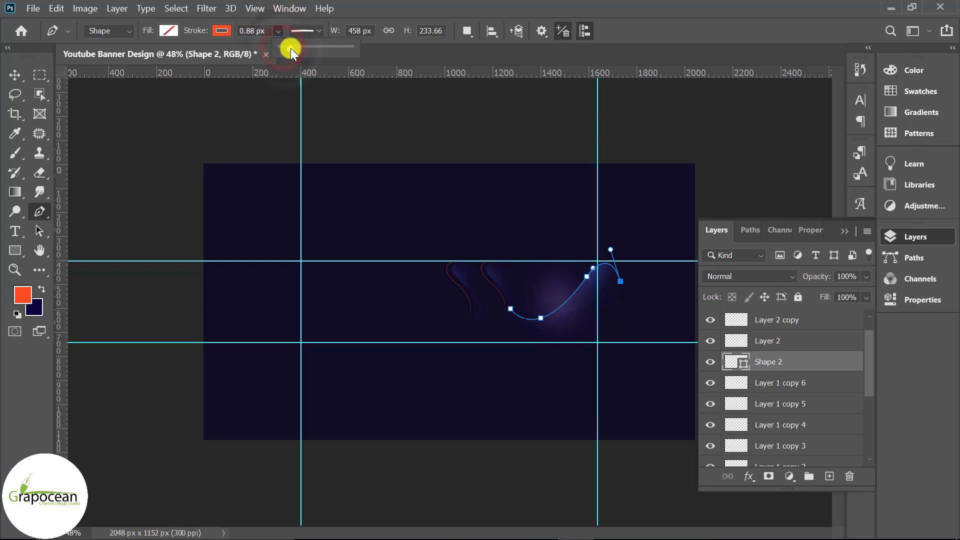
left_click_drag(283, 47, 292, 49)
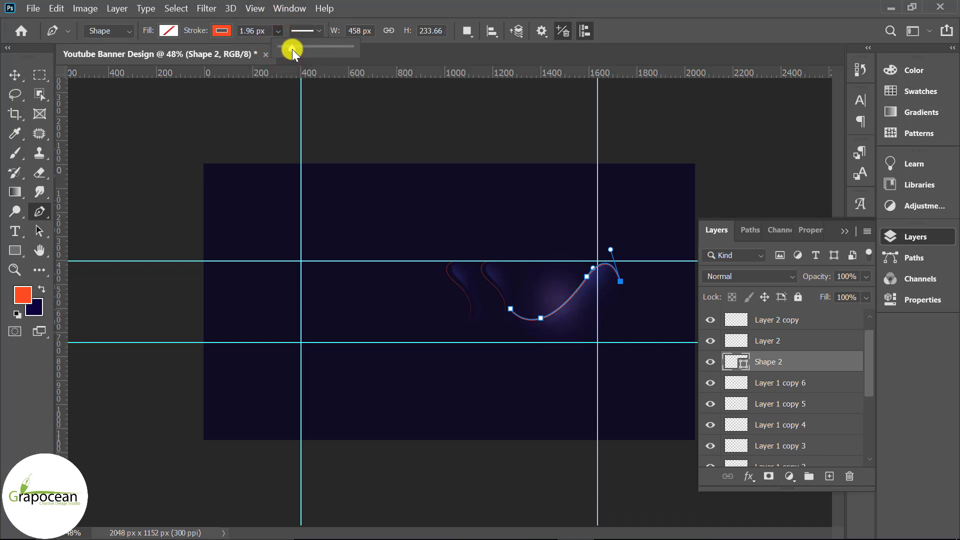
left_click(269, 30)
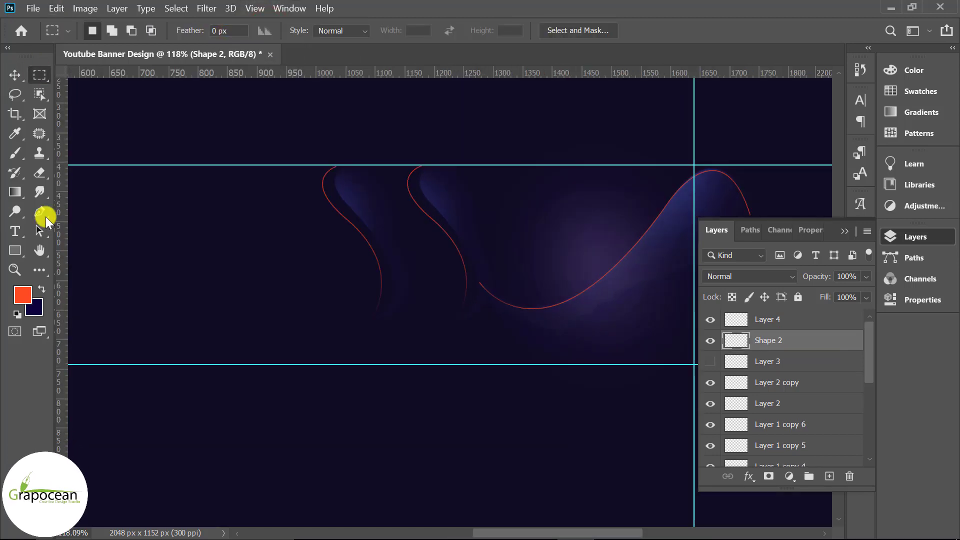
Step: Start a Shape 3 path at the red curve's left end, undoing misplaced anchors
left_click(40, 211)
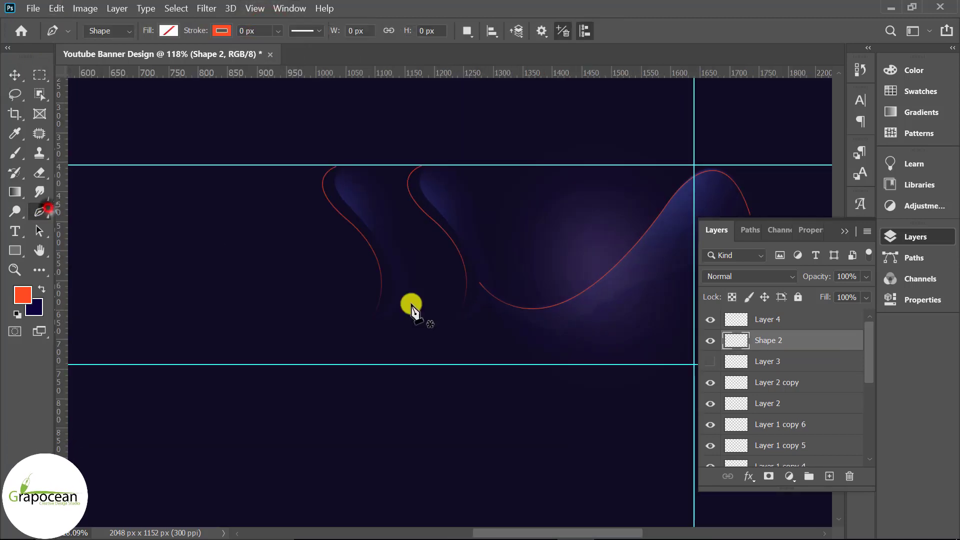
left_click(478, 282)
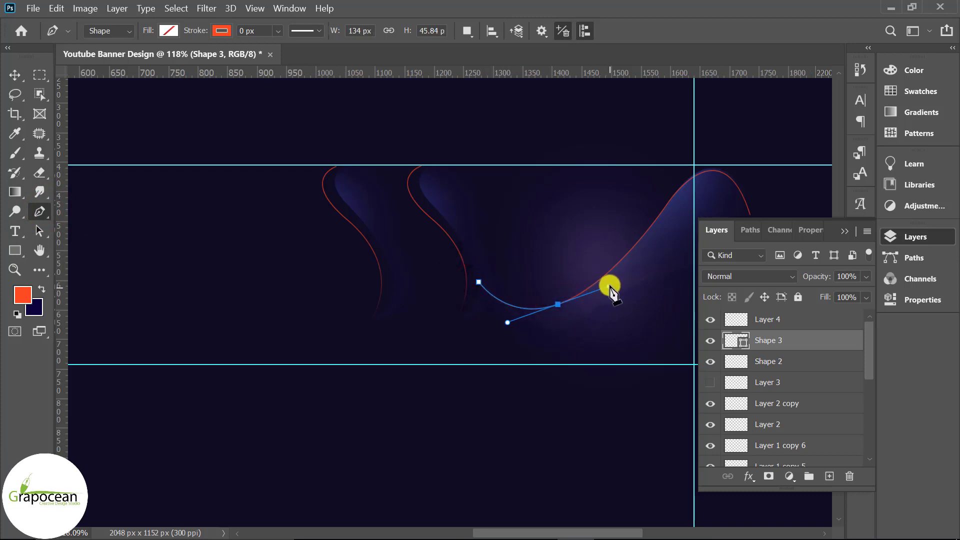
left_click_drag(610, 288, 609, 287)
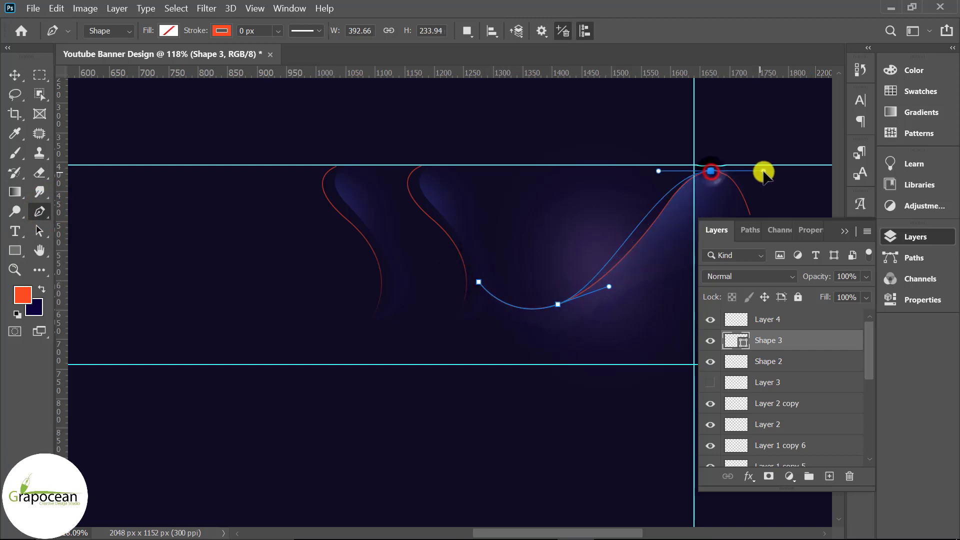
key("ctrl+z")
left_click_drag(659, 214, 679, 192)
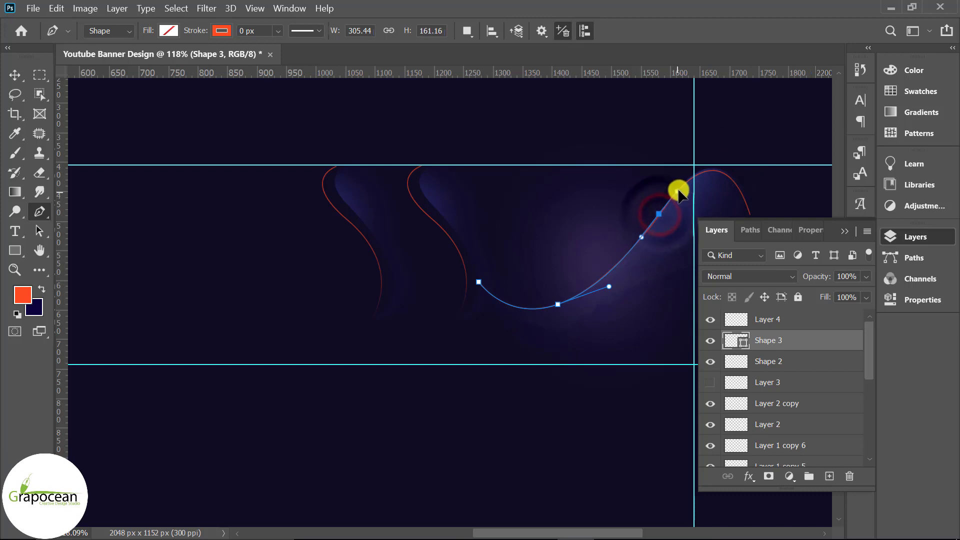
key("ctrl+z")
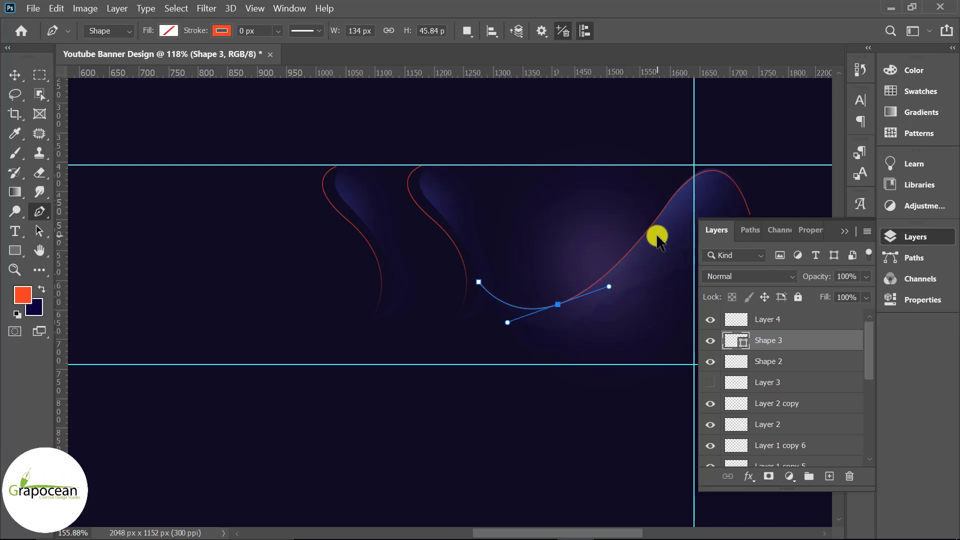
scroll(655, 220, "up", 3, "alt")
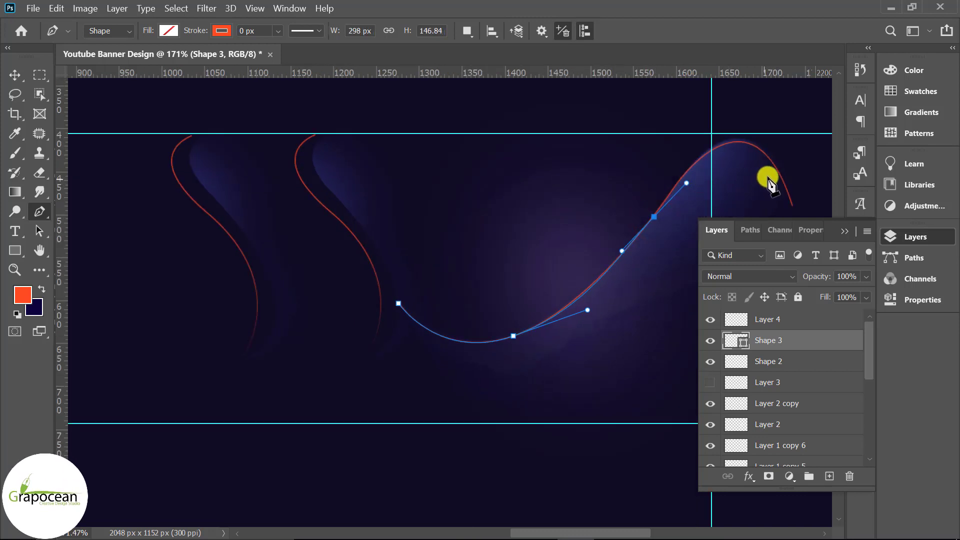
key("ctrl+z")
key("ctrl+z")
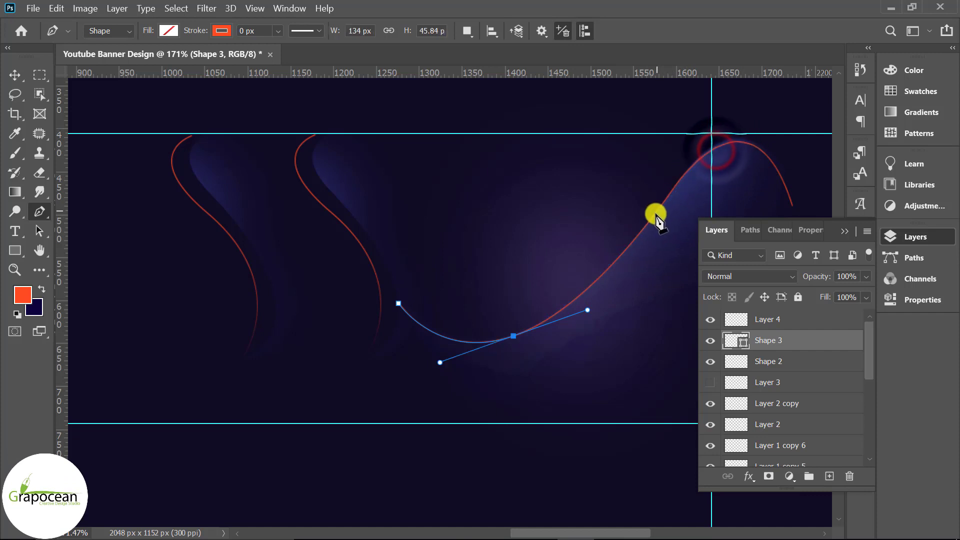
Step: Trace the path up along the red curve to its peak and close it at the first anchor
left_click_drag(648, 222, 676, 190)
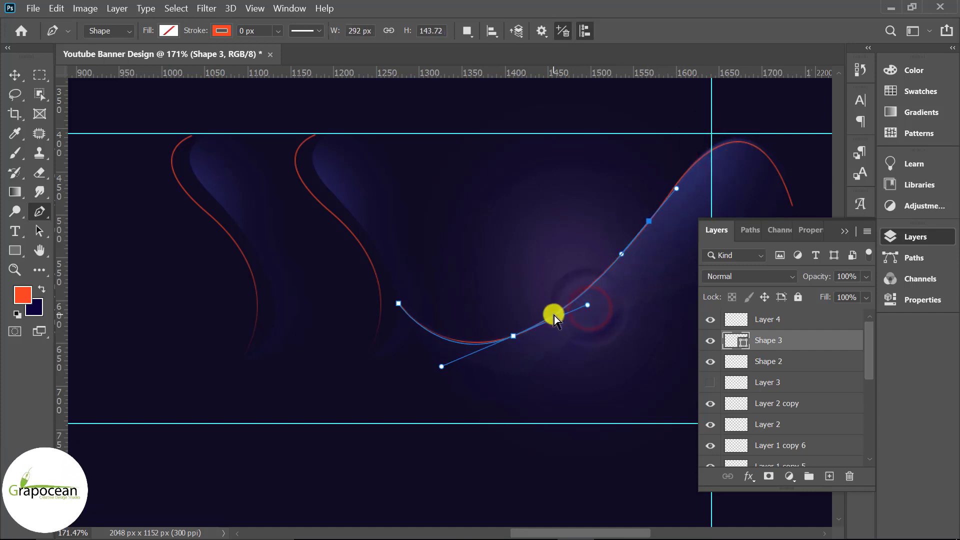
left_click_drag(590, 310, 595, 313)
scroll(520, 344, "up", 2)
scroll(550, 325, "up", 2)
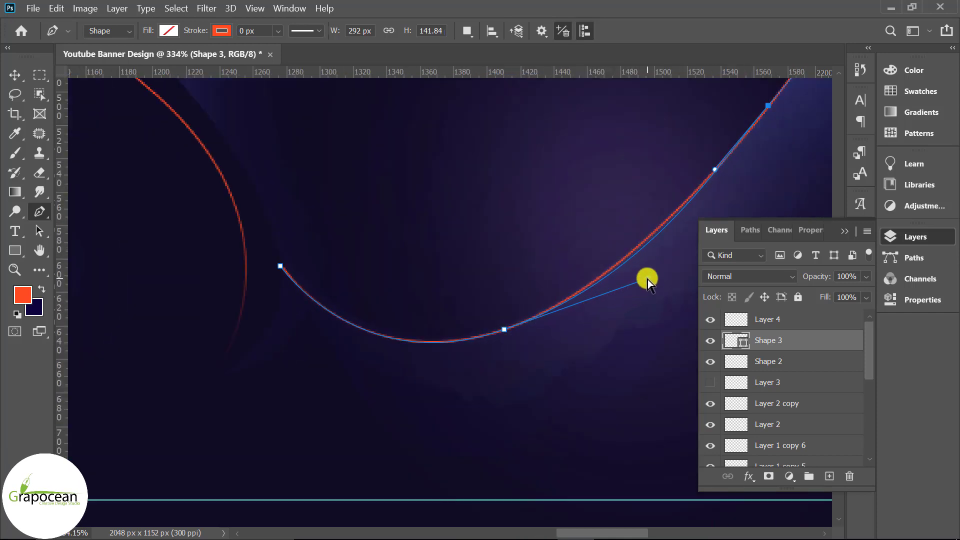
left_click_drag(647, 279, 633, 283)
scroll(628, 287, "down", 2)
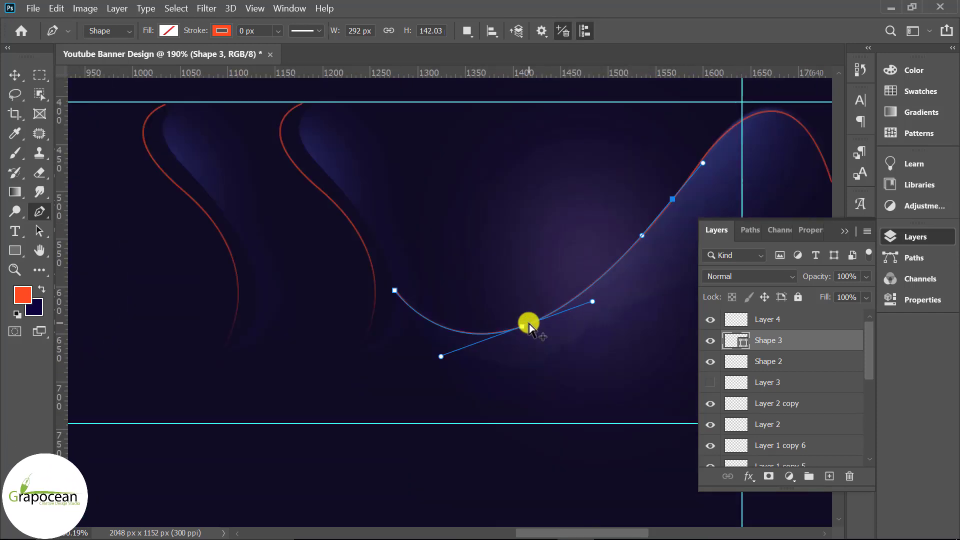
scroll(527, 322, "down", 1)
scroll(672, 200, "up", 1)
left_click_drag(731, 177, 788, 211)
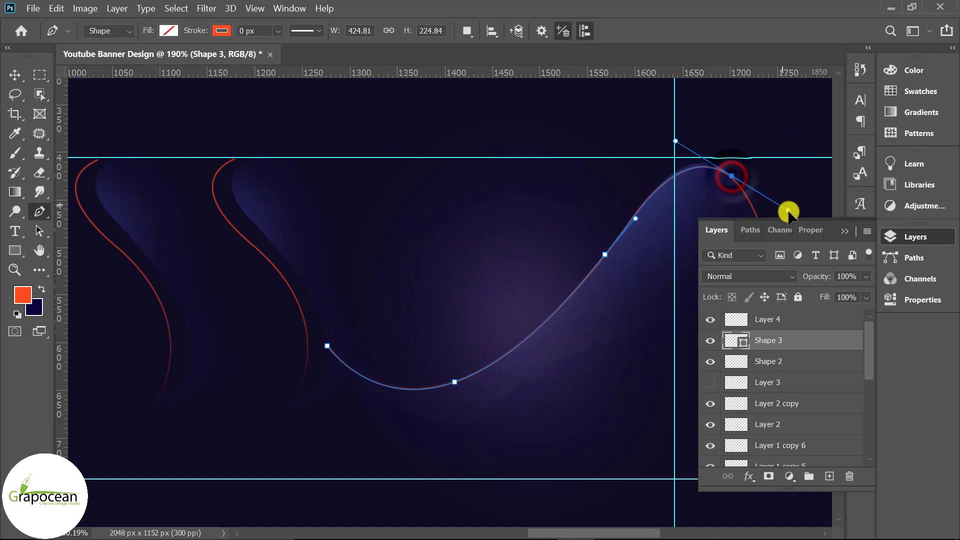
left_click_drag(733, 180, 788, 217)
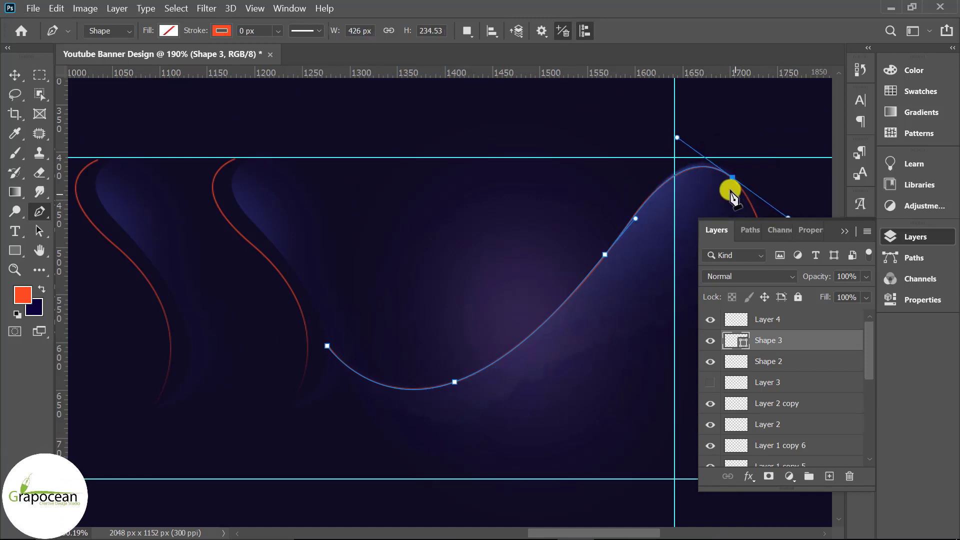
scroll(619, 253, "down", 5)
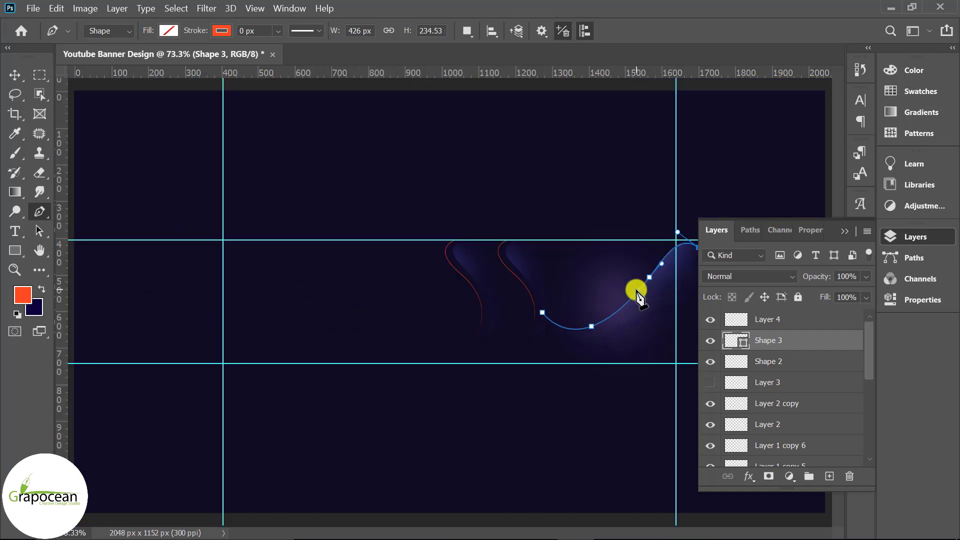
scroll(639, 270, "down", 2)
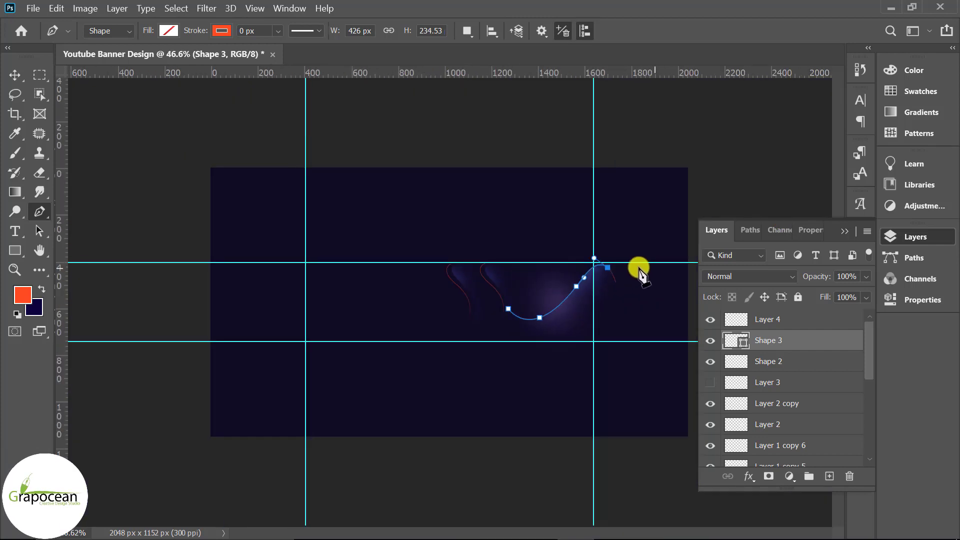
left_click_drag(508, 308, 532, 345)
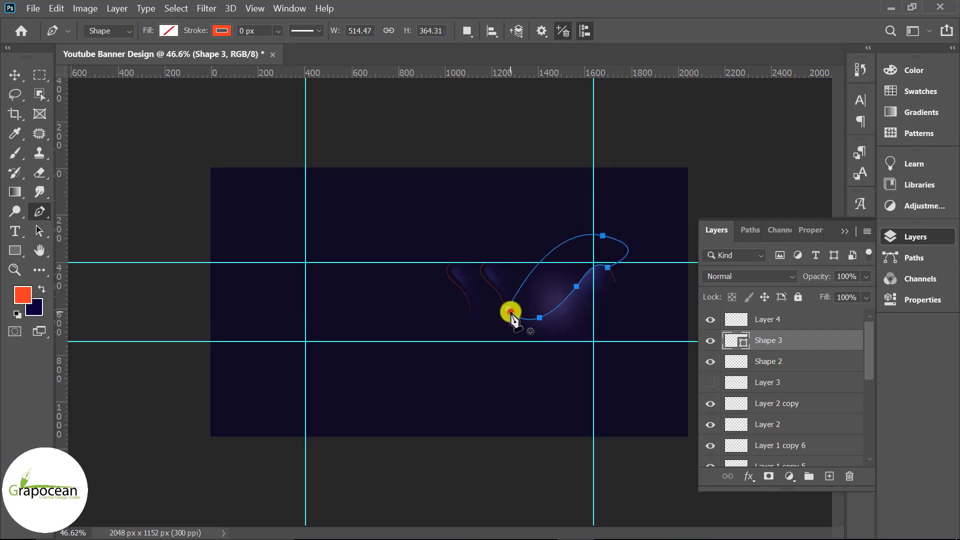
Step: Load the closed path as a selection and set the soft brush colour to black
key("ctrl+Return")
scroll(534, 341, "up", 2)
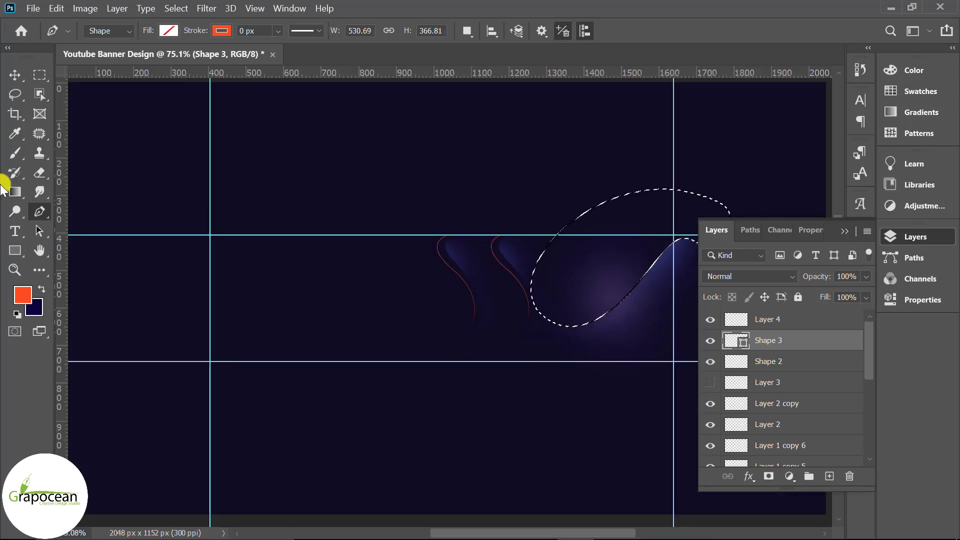
left_click(15, 153)
left_click(40, 290)
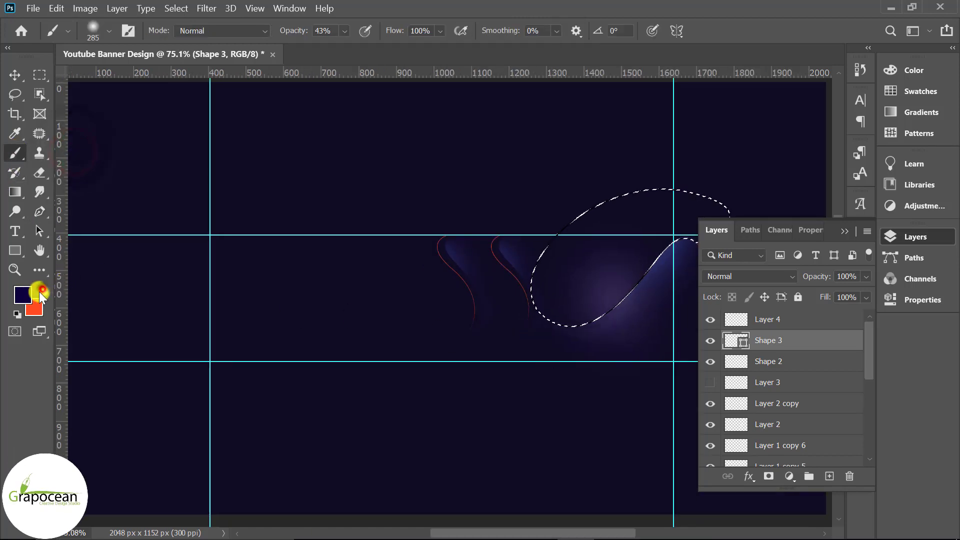
left_click_drag(650, 440, 510, 481)
left_click(911, 273)
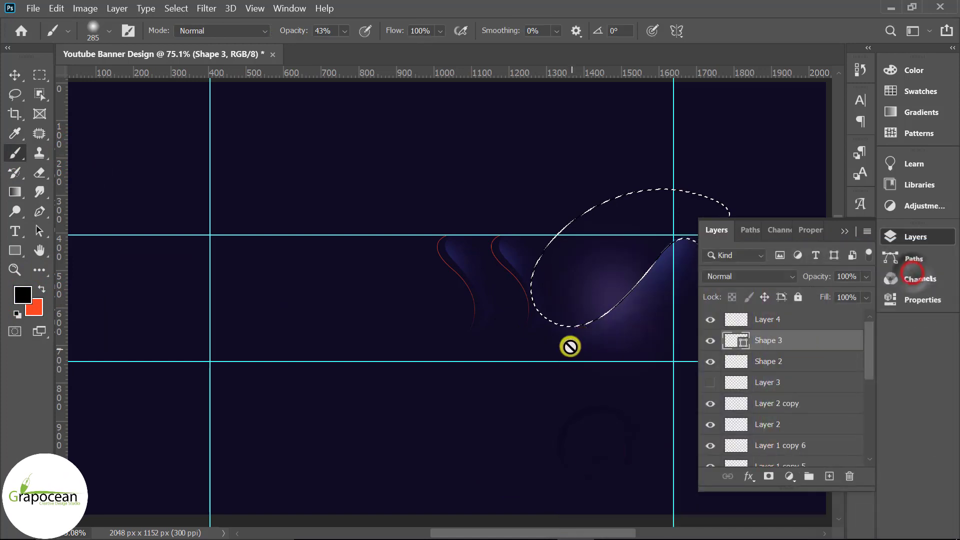
Step: Paint soft black shading inside the selection on new Layer 5
left_click(830, 476)
left_click(569, 353)
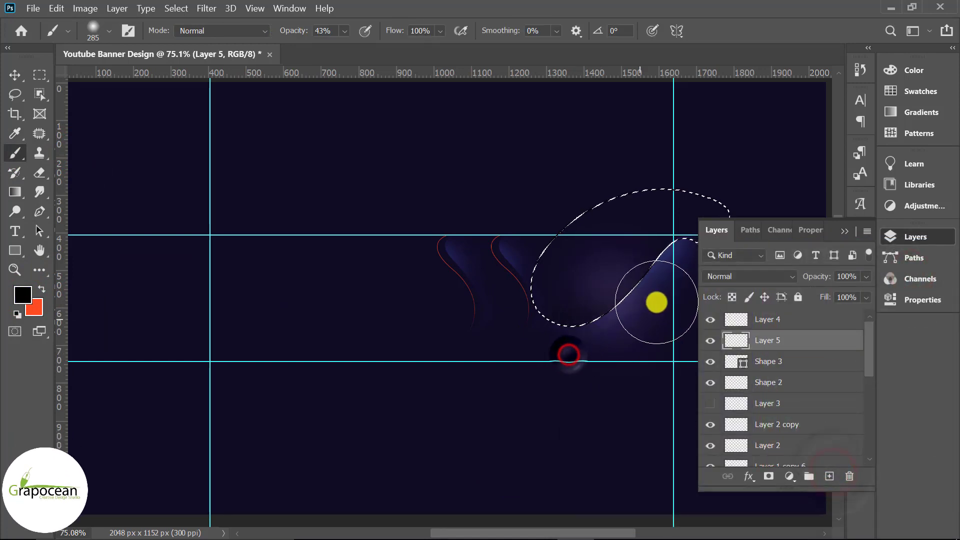
left_click(683, 270)
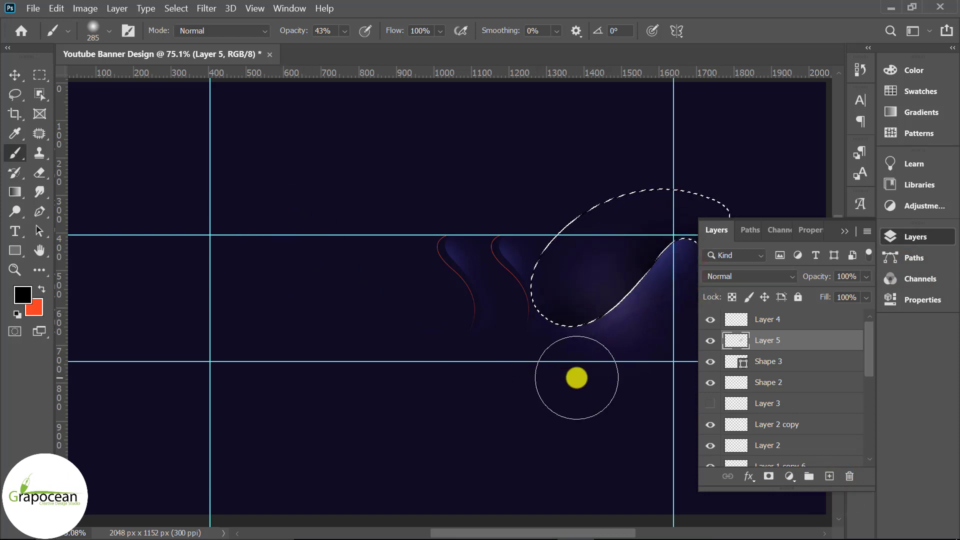
left_click_drag(576, 378, 646, 319)
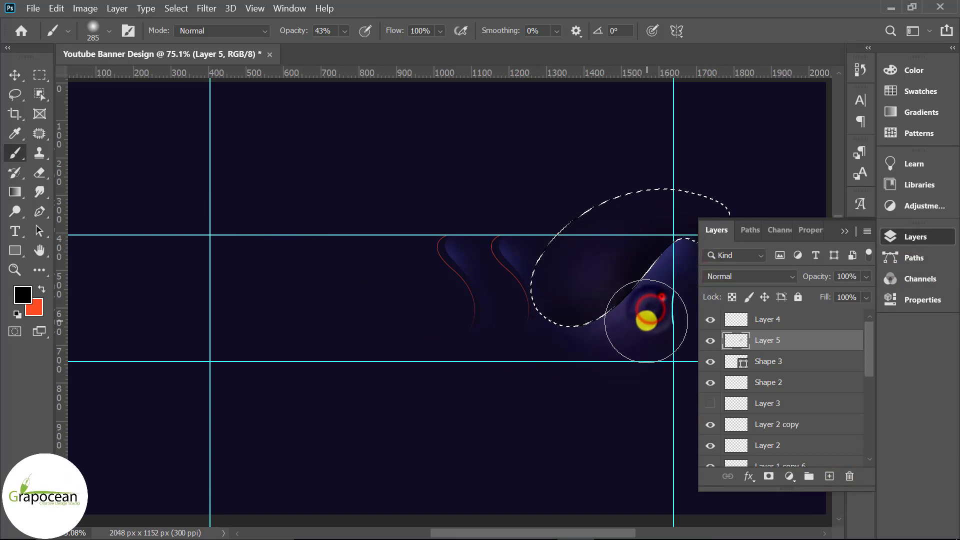
left_click(50, 74)
Step: Clear the selection and return to the Move tool, undoing a stray background drag
left_click(135, 154)
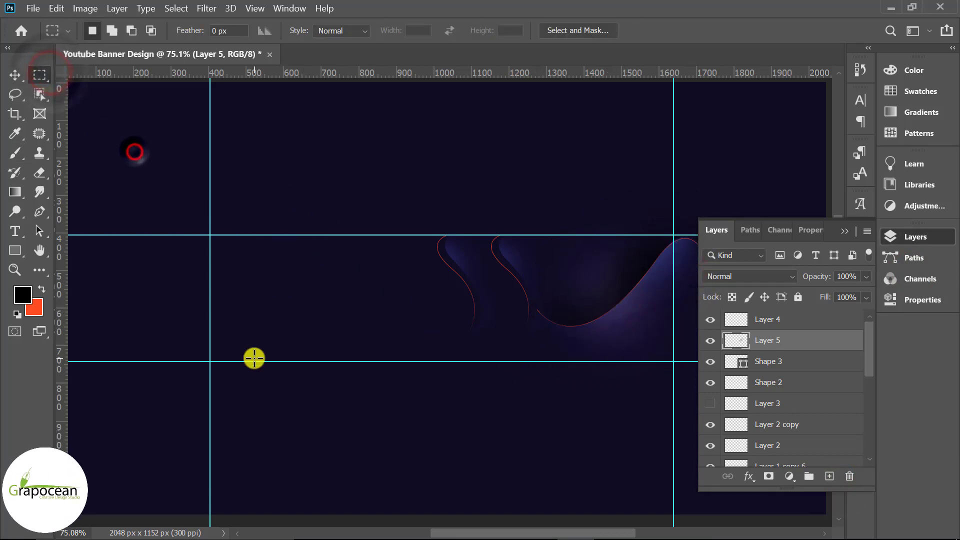
scroll(253, 358, "down", 3)
scroll(621, 403, "up", 1)
scroll(671, 359, "up", 1)
scroll(675, 369, "down", 1)
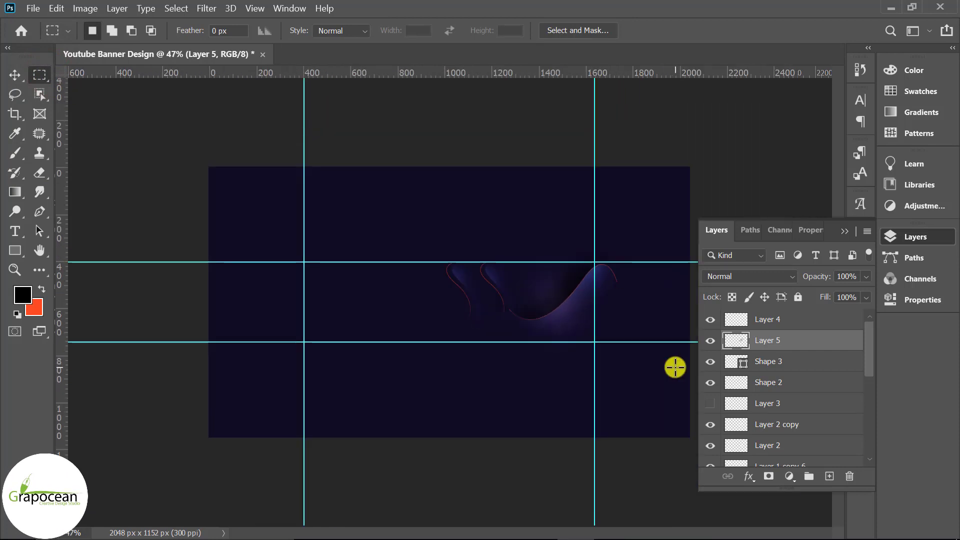
scroll(674, 367, "up", 1)
left_click(15, 74)
scroll(544, 318, "up", 1)
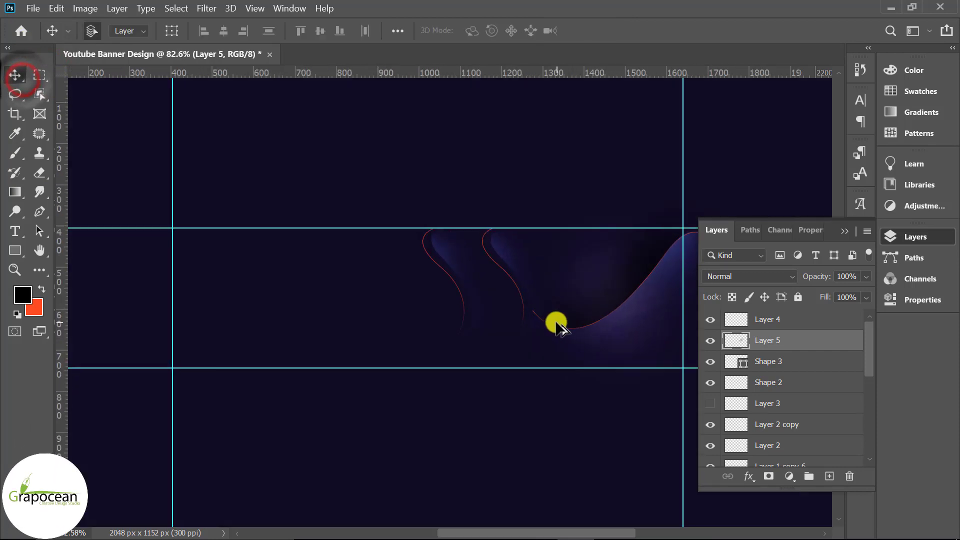
scroll(558, 328, "down", 2)
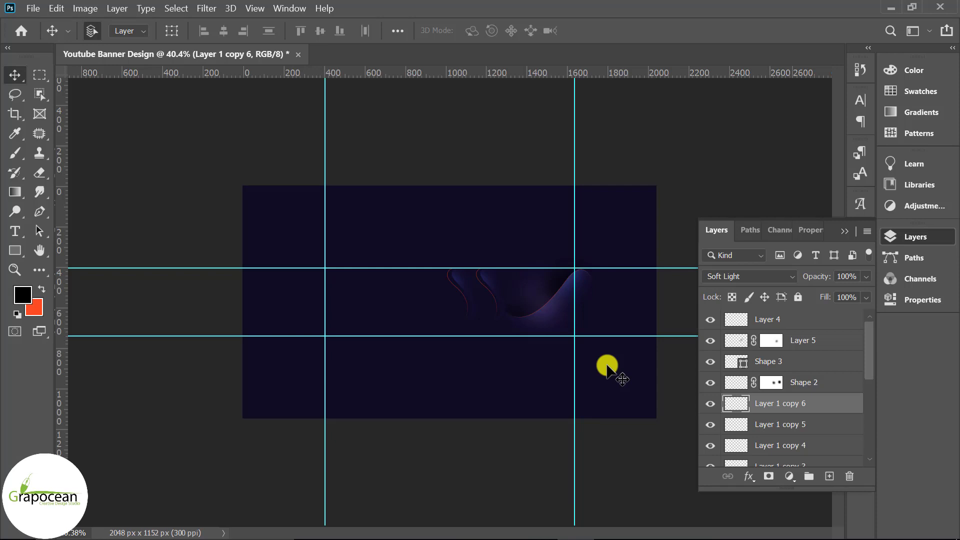
left_click_drag(608, 370, 552, 339)
key("ctrl+z")
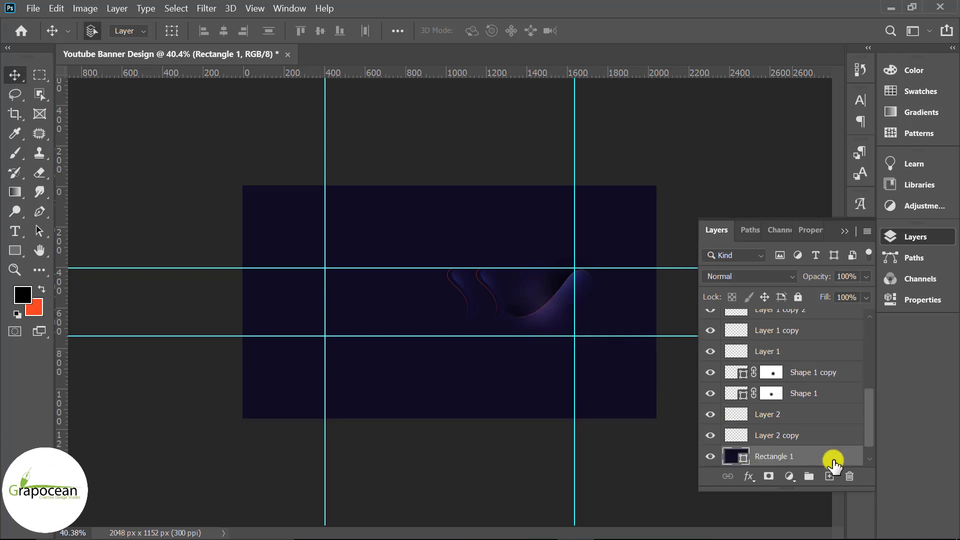
Step: Copy the glowing curve layers to the left half, flipped horizontally and repositioned
left_click_drag(625, 382, 450, 274)
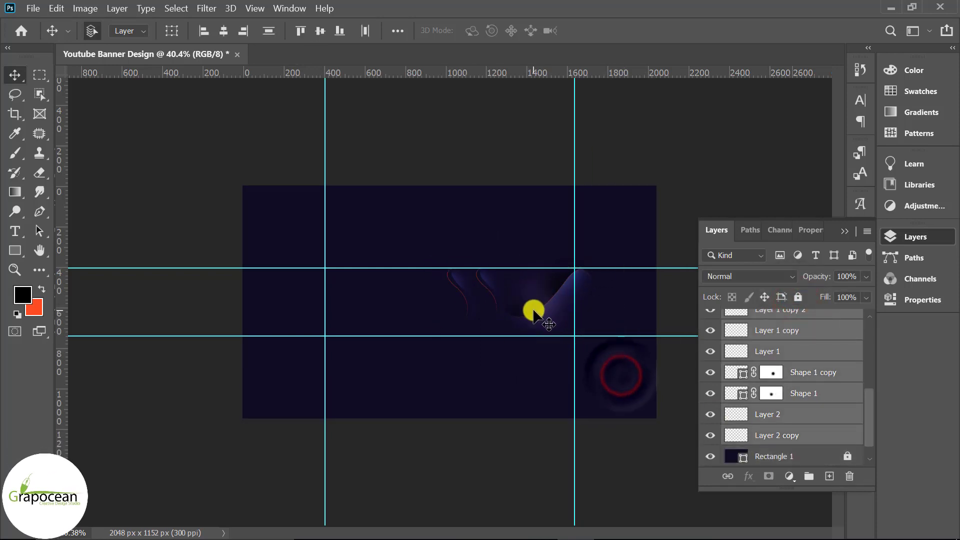
left_click_drag(532, 311, 367, 314)
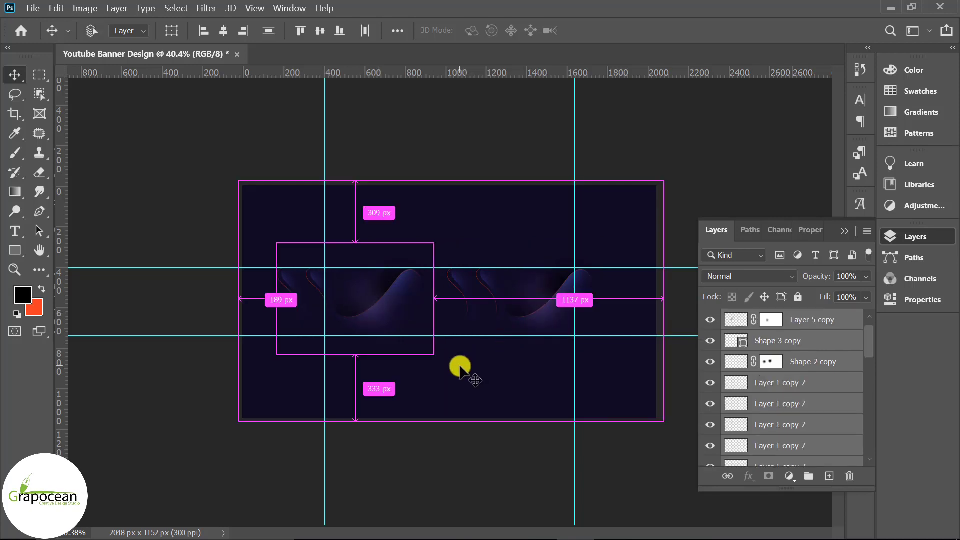
key("ctrl+t")
right_click(380, 310)
left_click(433, 290)
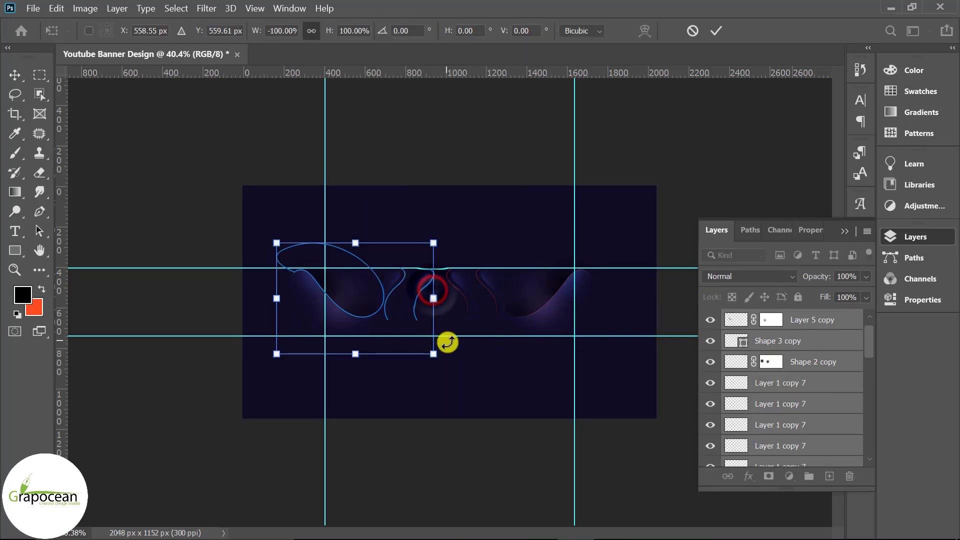
mouse_move(351, 318)
left_mouse_down()
mouse_move(337, 317)
mouse_move(345, 315)
left_mouse_up()
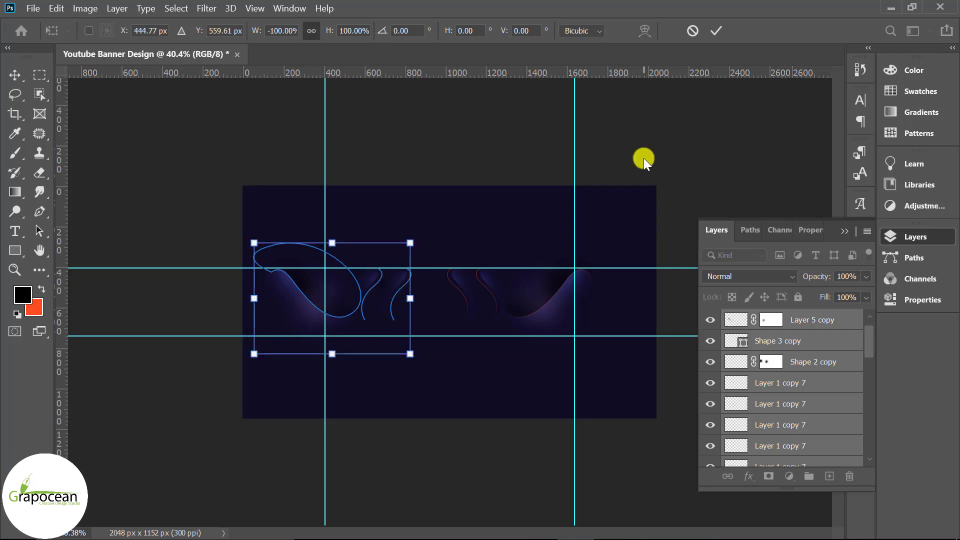
left_click(716, 30)
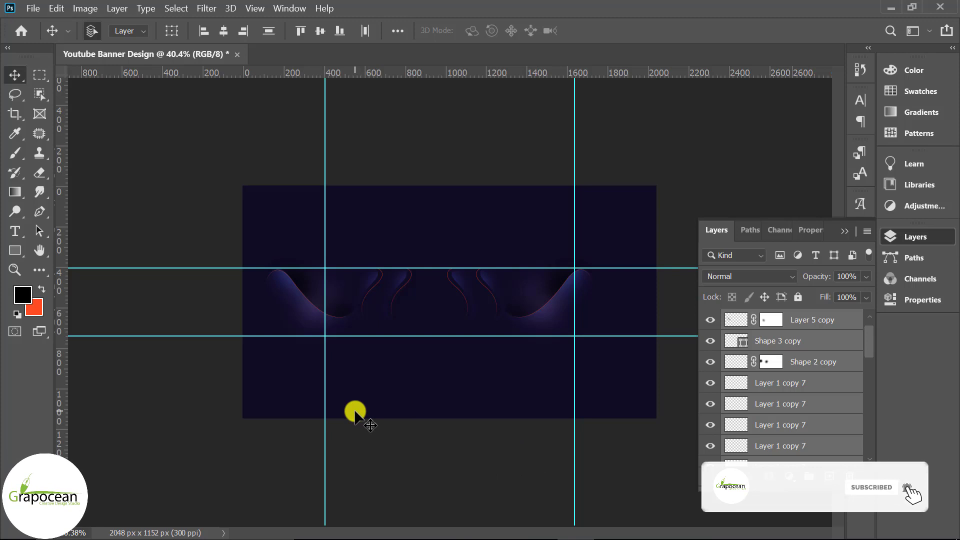
Step: Draw a closed orange flame shape over the left-side curves above Layer 4
left_click(40, 210)
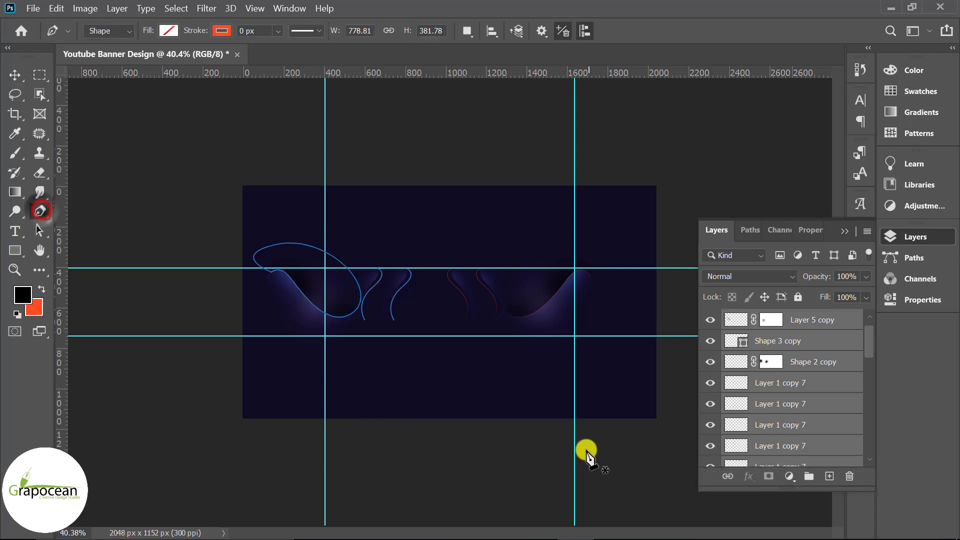
scroll(809, 380, "up", 1)
left_click(798, 320)
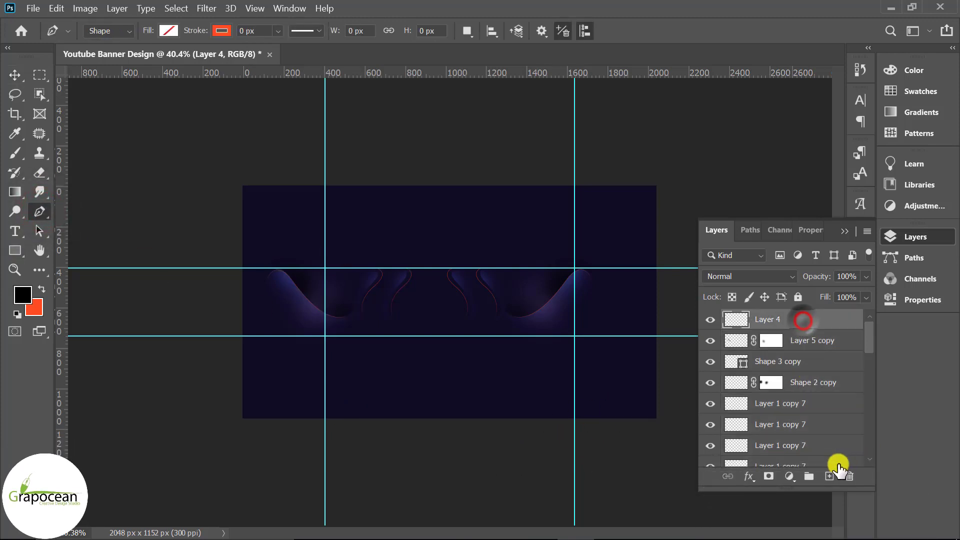
left_click(829, 476)
scroll(450, 345, "up", 4)
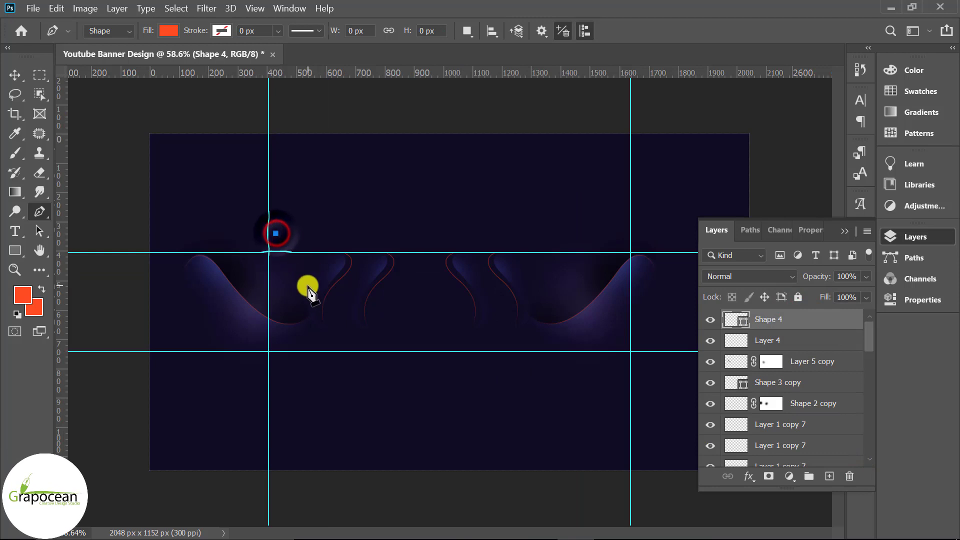
left_click_drag(305, 281, 290, 318)
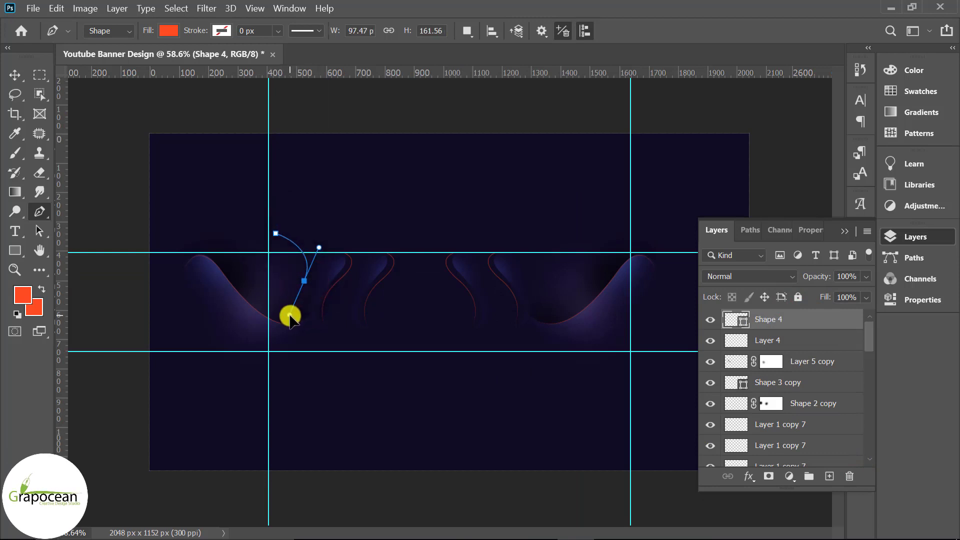
left_click_drag(342, 345, 341, 344)
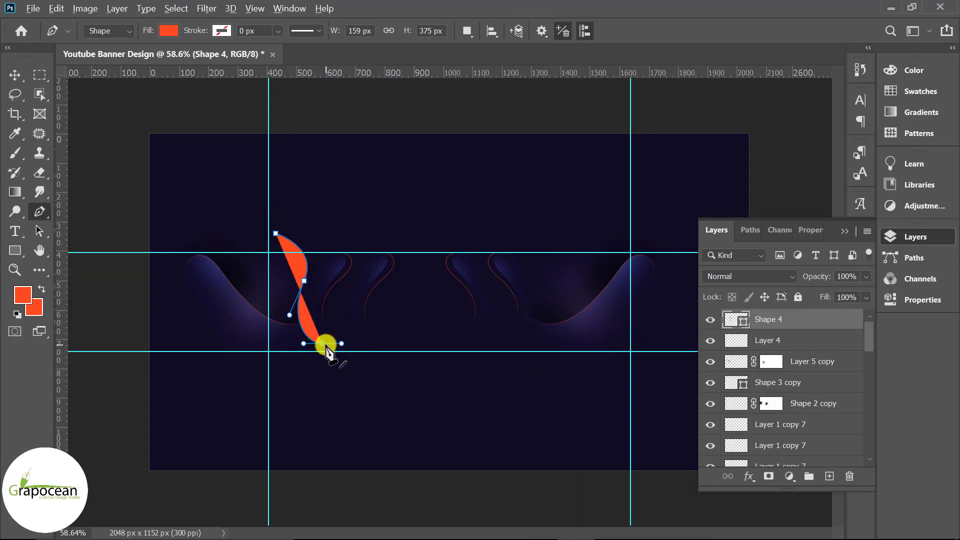
left_click_drag(330, 276, 339, 248)
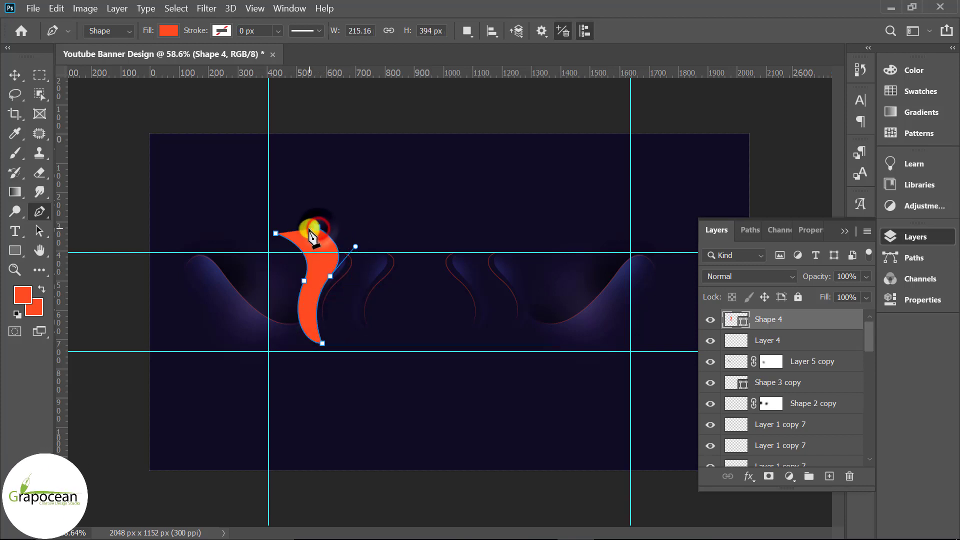
left_click(276, 234)
Step: Move the flame up and left, then reshape its top edge and right side
left_click(15, 75)
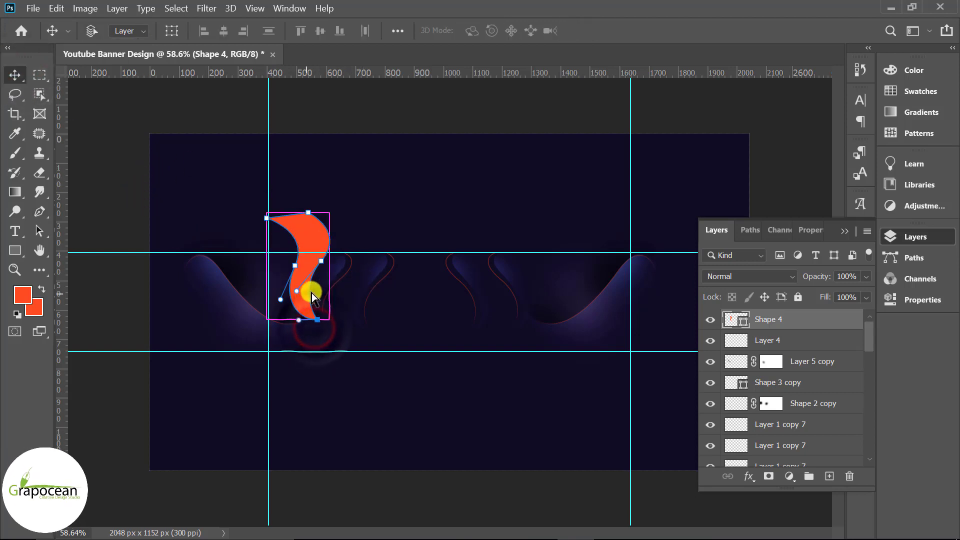
left_click_drag(332, 282, 323, 267)
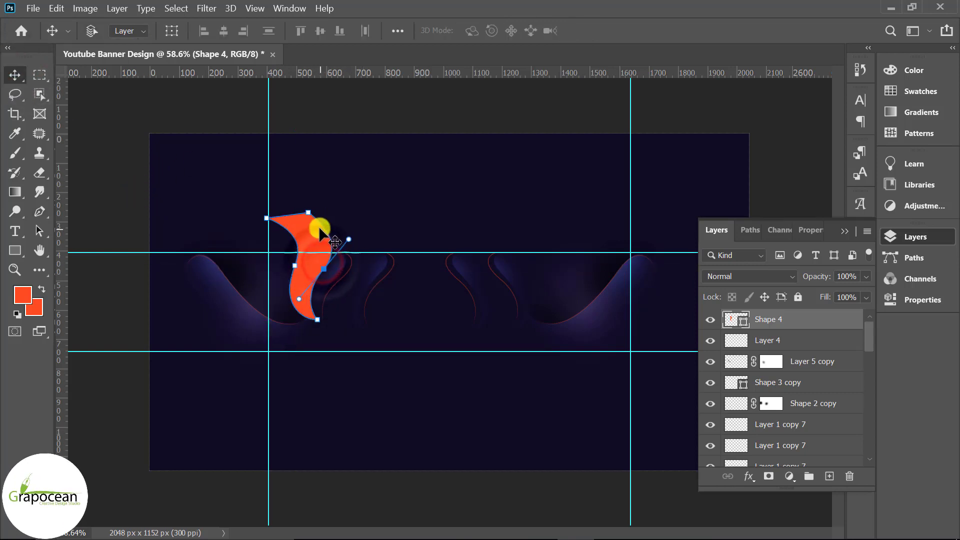
mouse_move(318, 228)
left_mouse_down()
mouse_move(311, 215)
mouse_move(322, 229)
mouse_move(274, 230)
left_mouse_up()
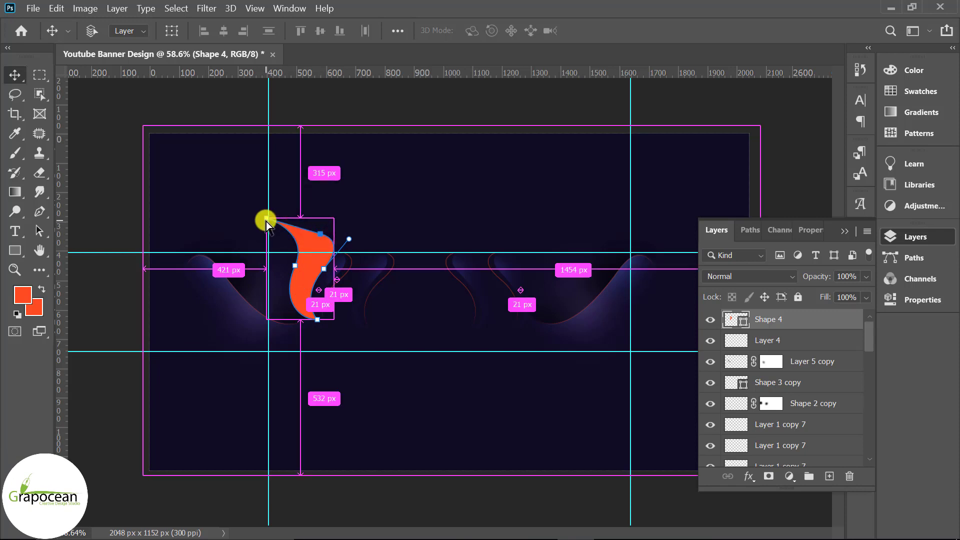
scroll(289, 238, "up", 2)
left_click_drag(300, 265, 325, 244)
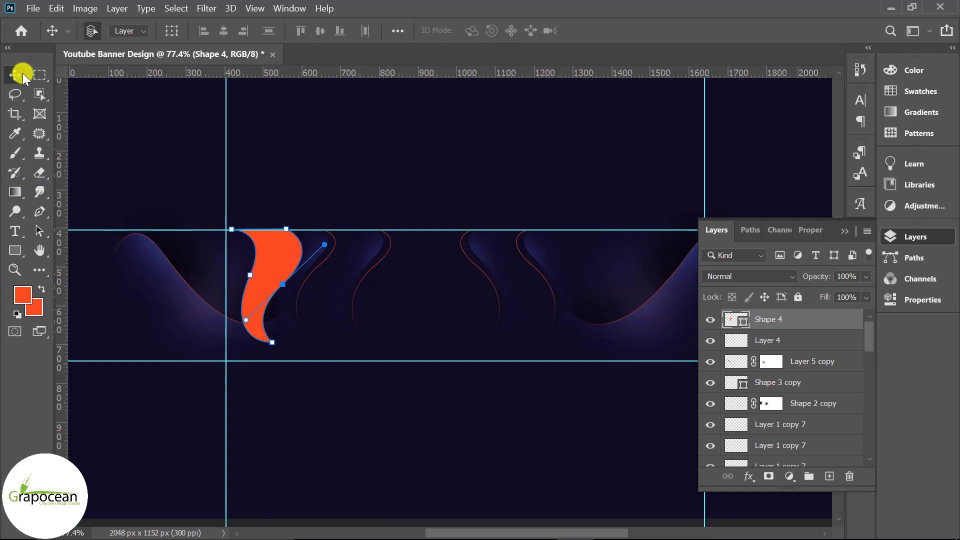
scroll(407, 346, "down", 5)
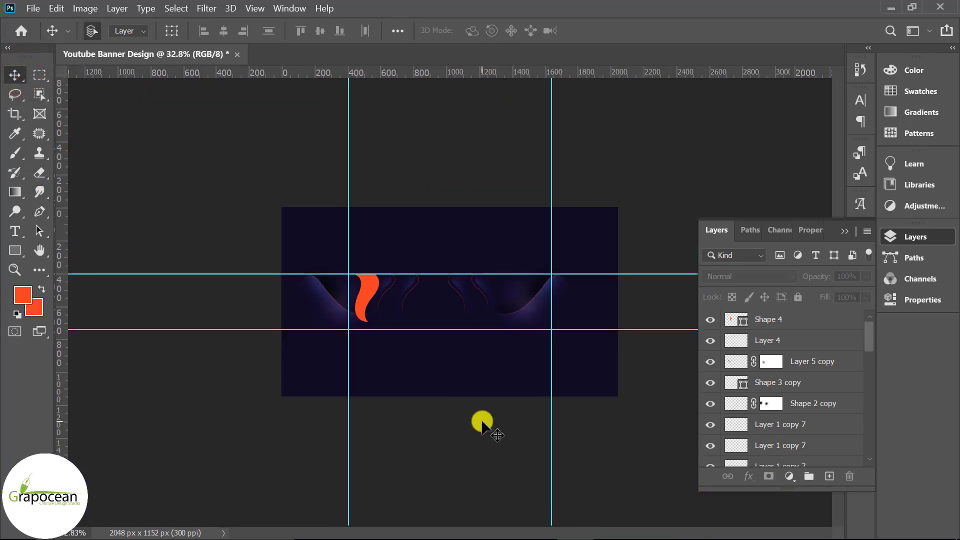
scroll(400, 375, "up", 2)
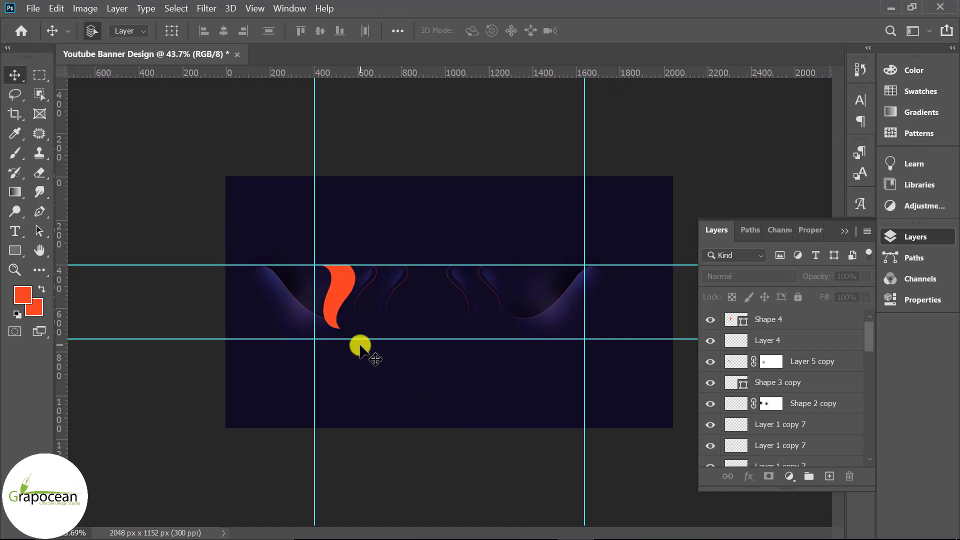
scroll(347, 327, "up", 2)
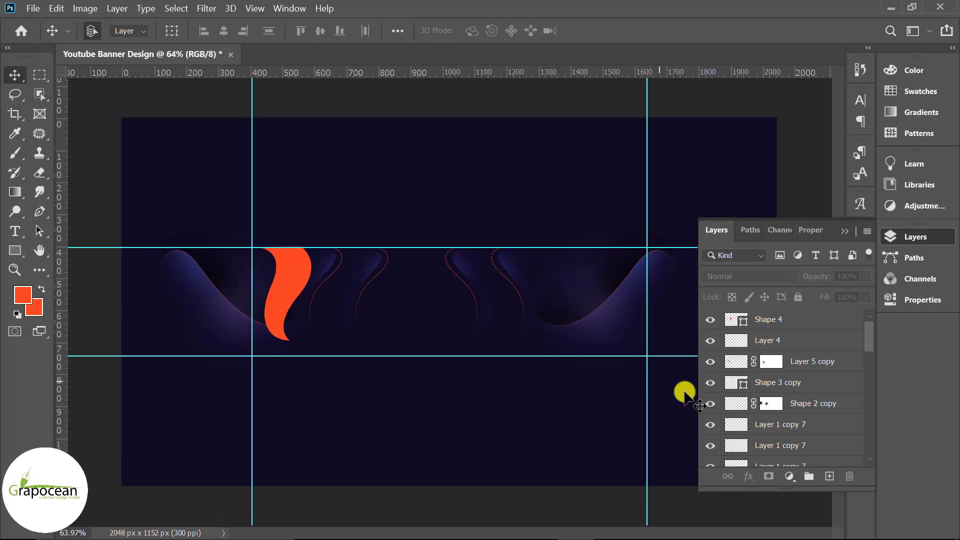
Step: Load the flame as a selection and draw a closed Shape 5 outline around its base
left_click(781, 325)
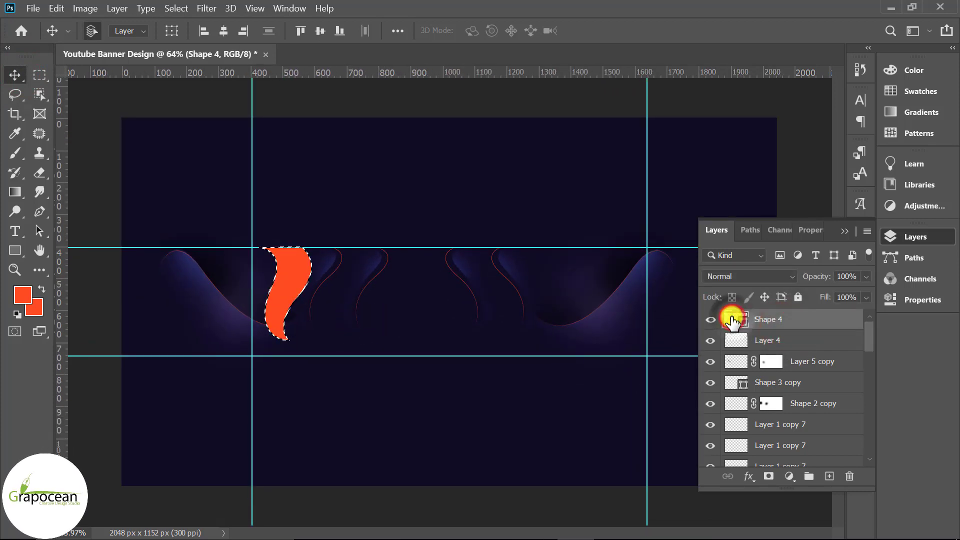
scroll(527, 355, "up", 2)
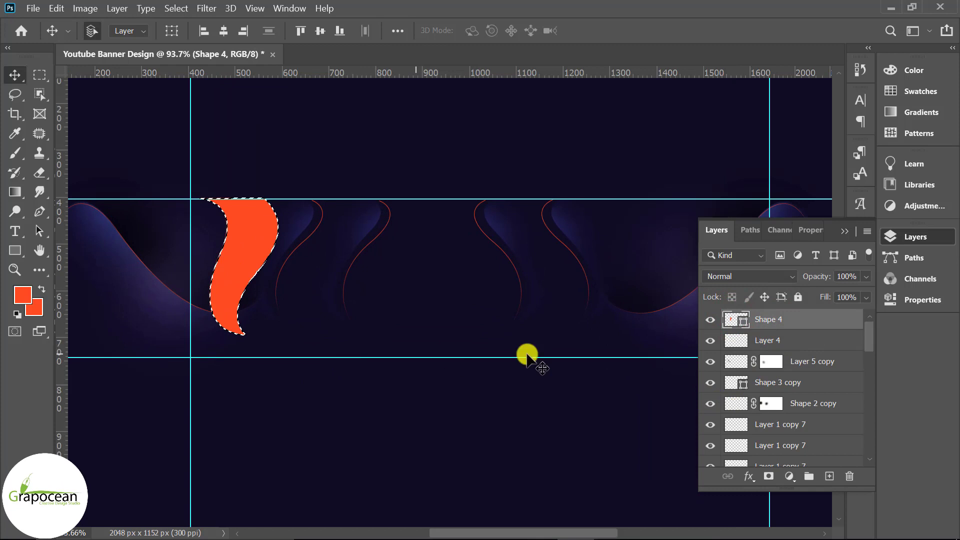
left_click(817, 475)
scroll(240, 283, "up", 2)
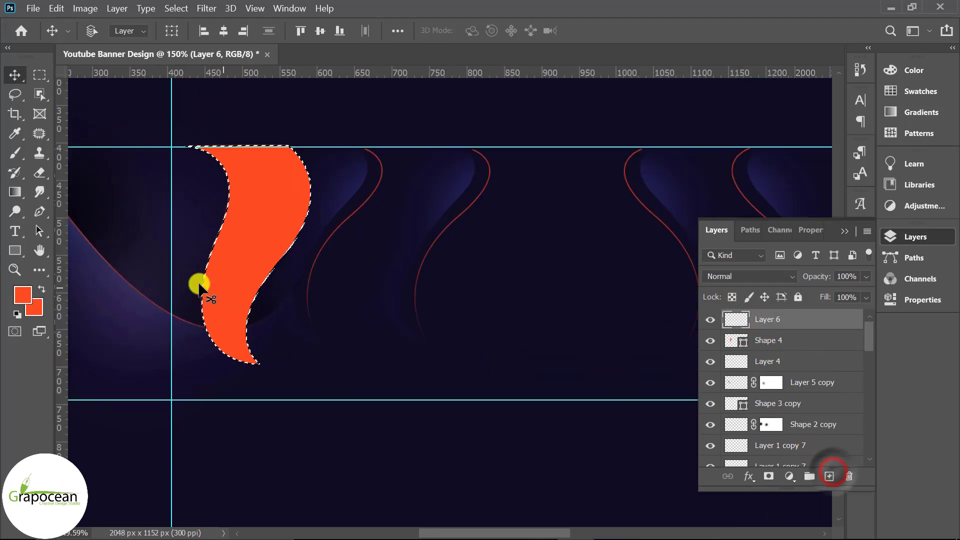
left_click(38, 212)
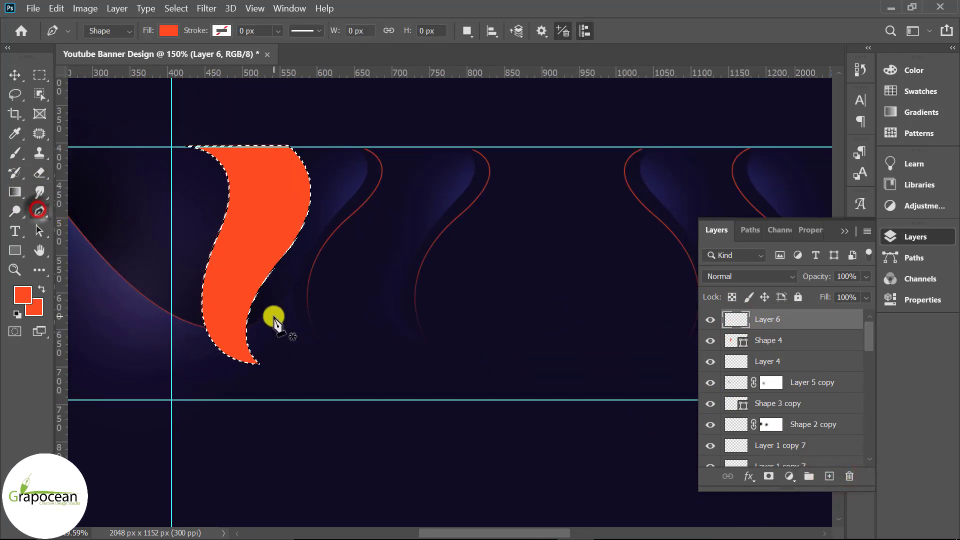
left_click(230, 196)
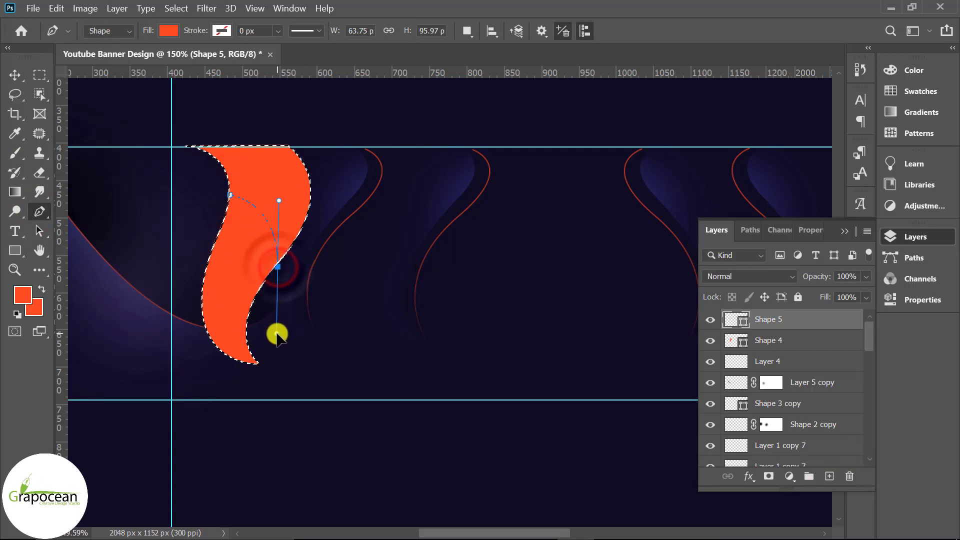
left_click_drag(277, 334, 276, 334)
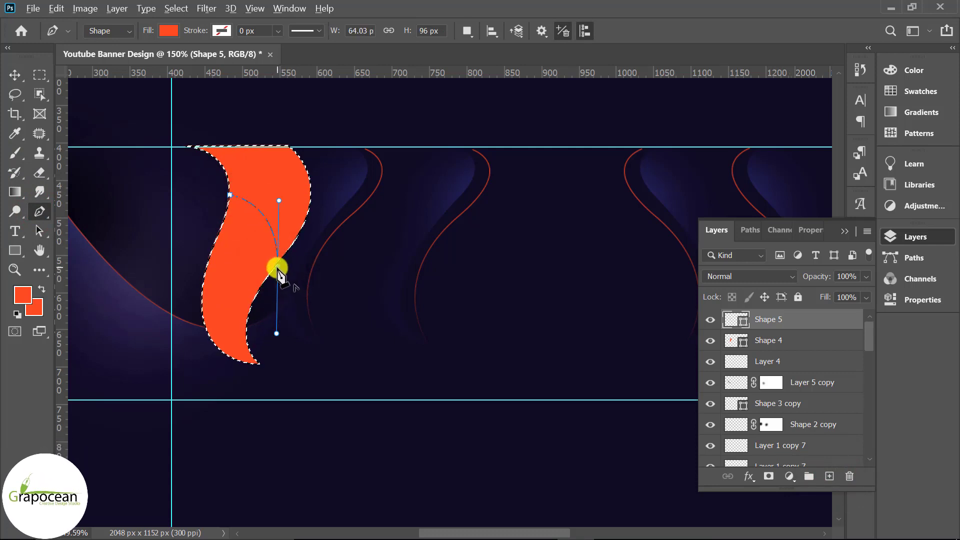
left_click_drag(283, 366, 248, 383)
left_click_drag(187, 338, 192, 303)
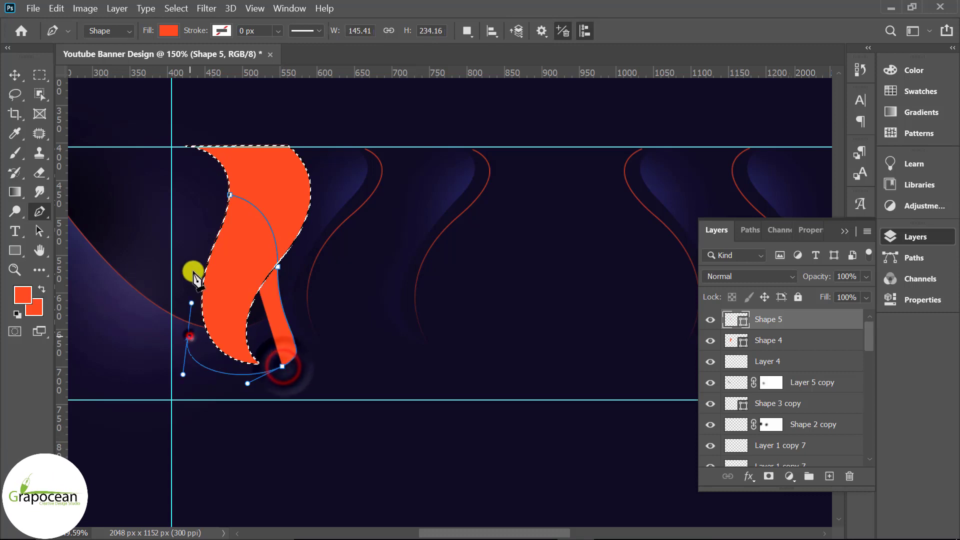
left_click_drag(253, 191, 257, 193)
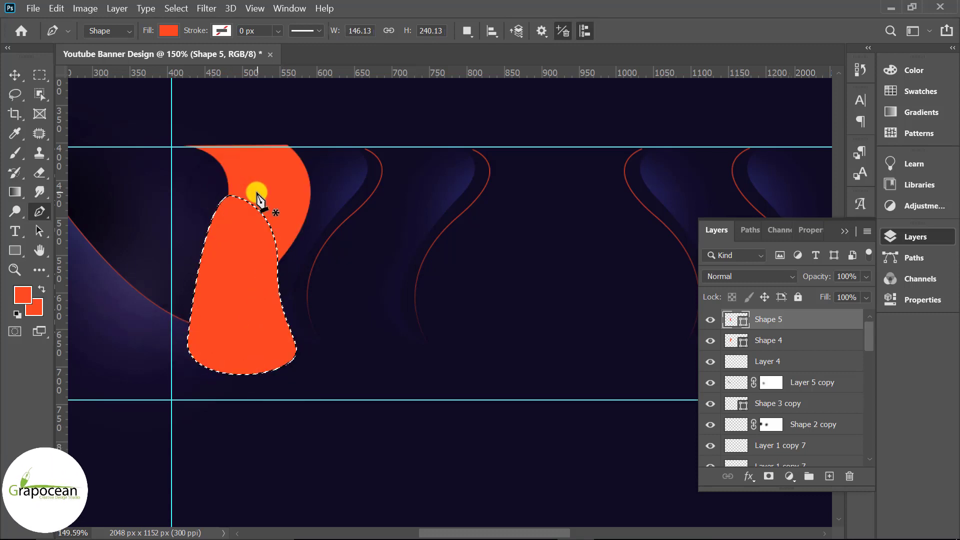
Step: Set Shape 5's fill to No Color, pick the soft brush, and add empty Layer 6
left_click(169, 30)
left_click(80, 59)
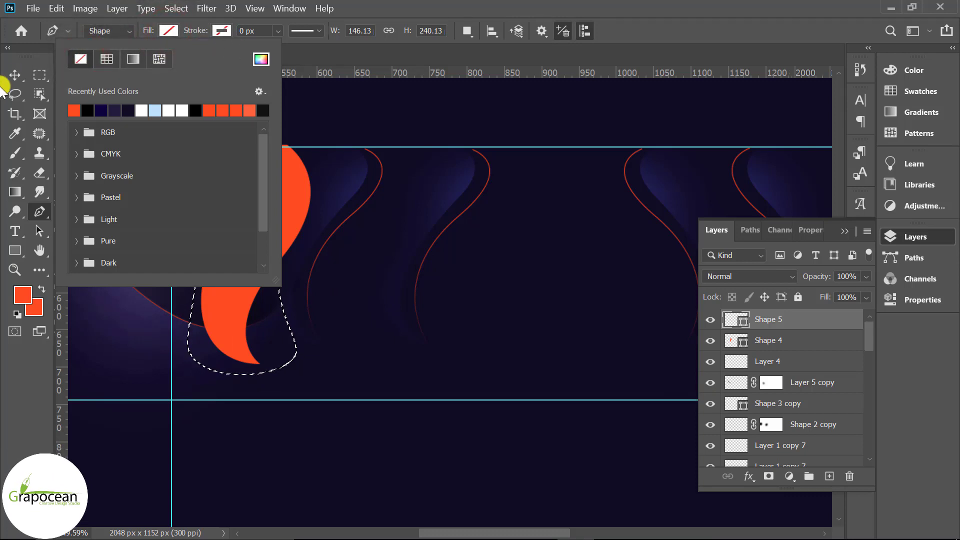
left_click(15, 75)
right_click(15, 153)
left_click(55, 151)
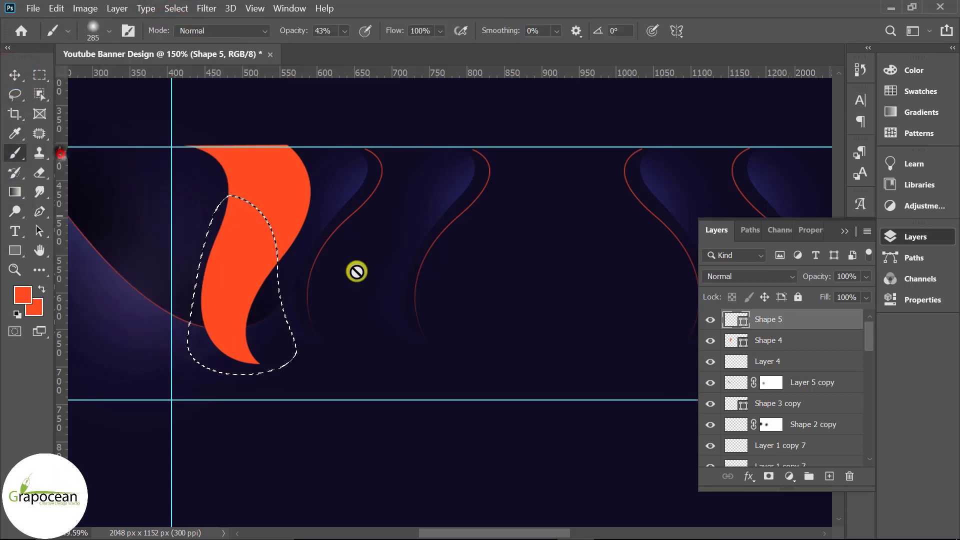
left_click(829, 476)
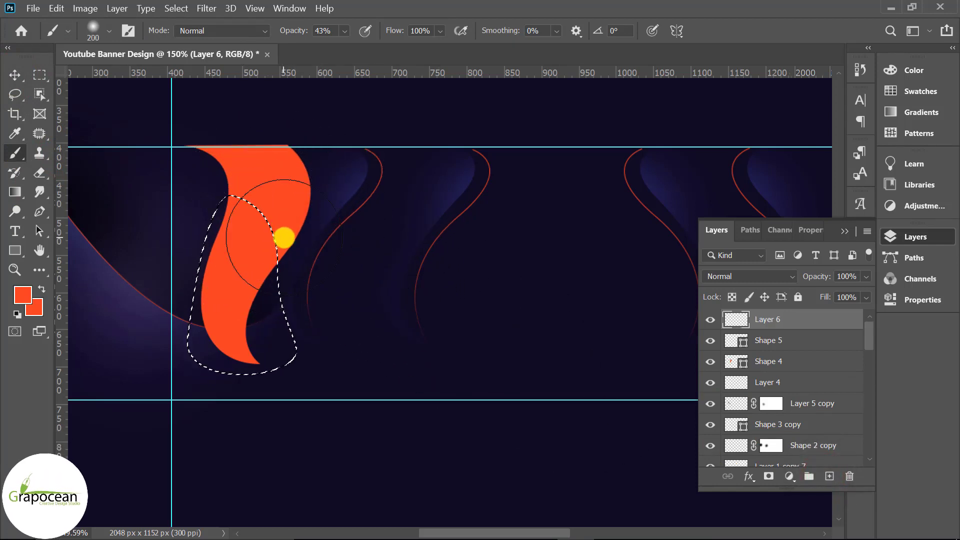
Step: Shrink the brush and set the foreground colour to a lighter shade of the flame's orange
key("bracketleft")
key("bracketleft")
key("bracketleft")
key("bracketleft")
key("bracketleft")
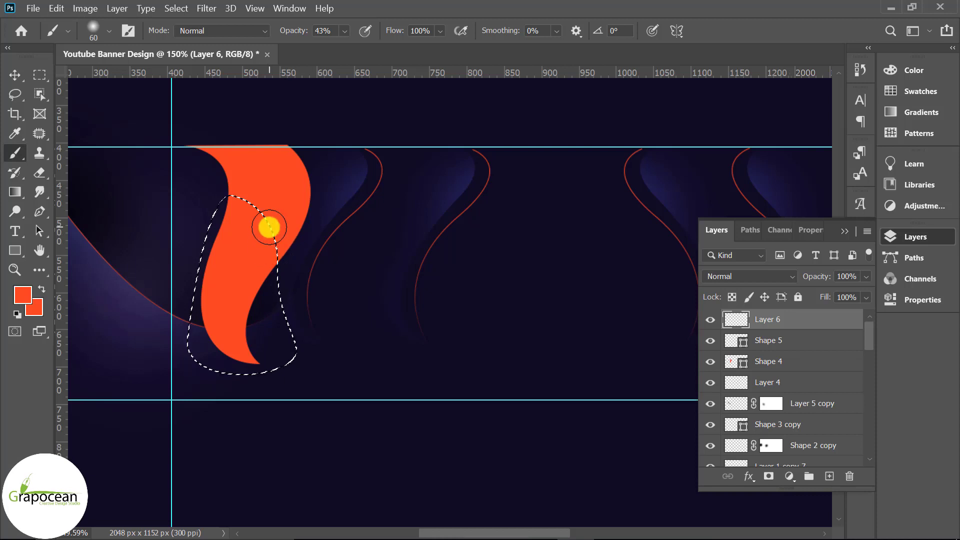
left_click(22, 295)
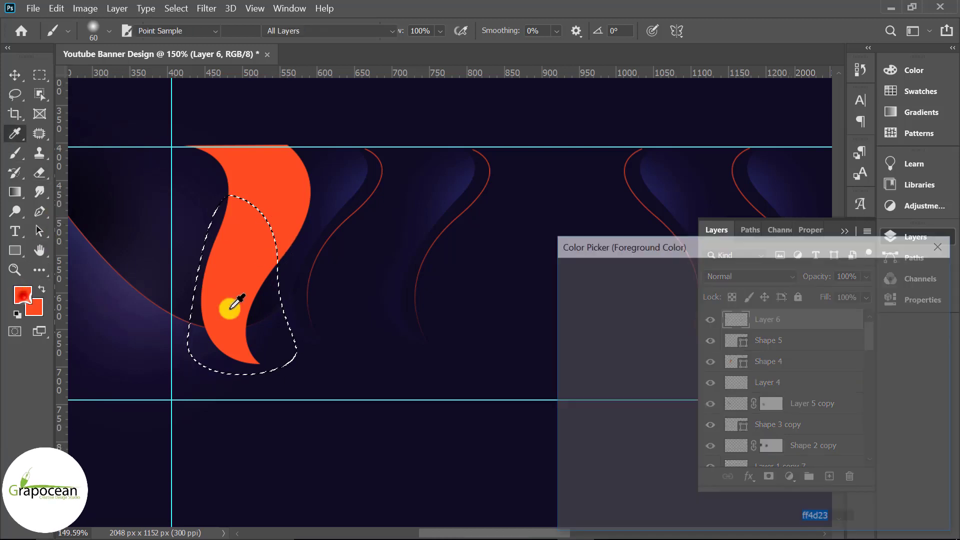
left_click_drag(574, 384, 563, 281)
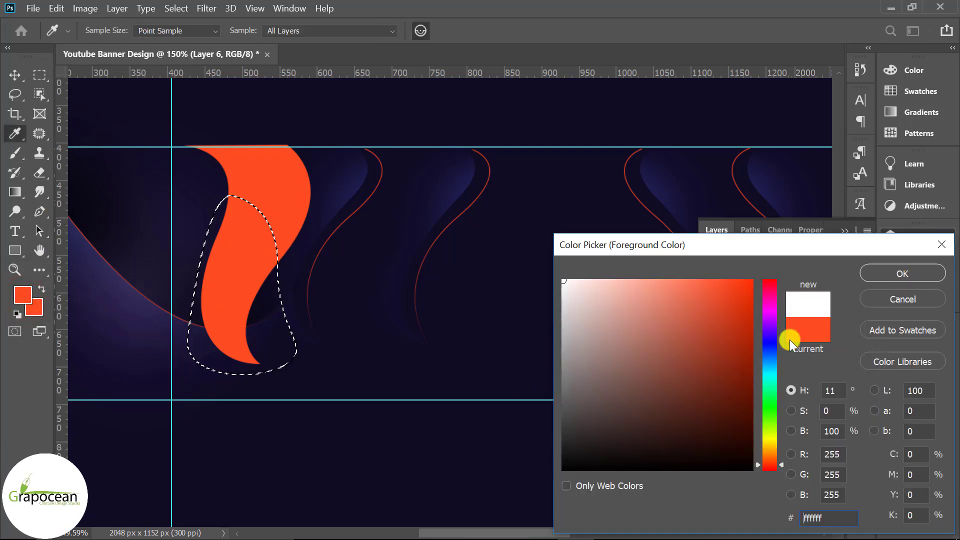
left_click(286, 215)
left_click(728, 298)
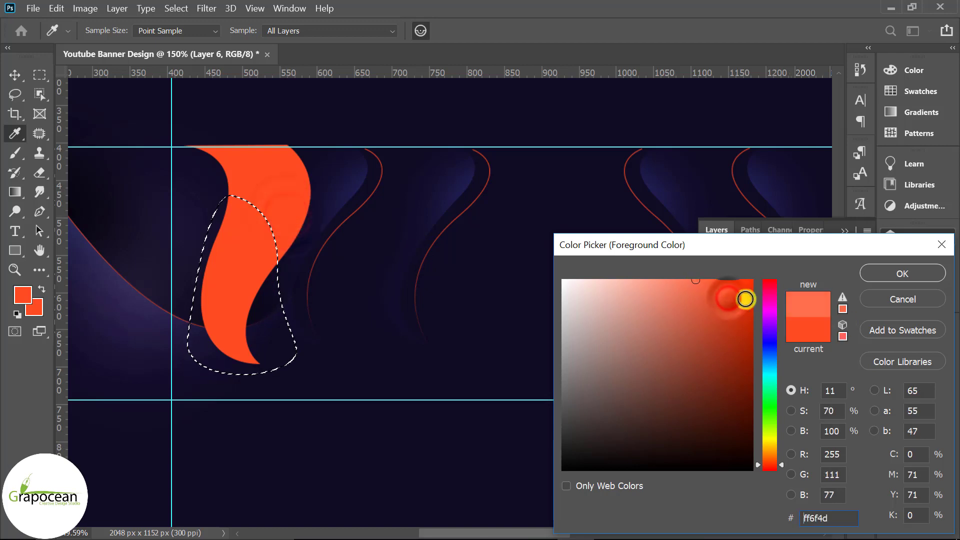
left_click_drag(779, 410, 769, 453)
left_click(744, 318)
left_click(916, 274)
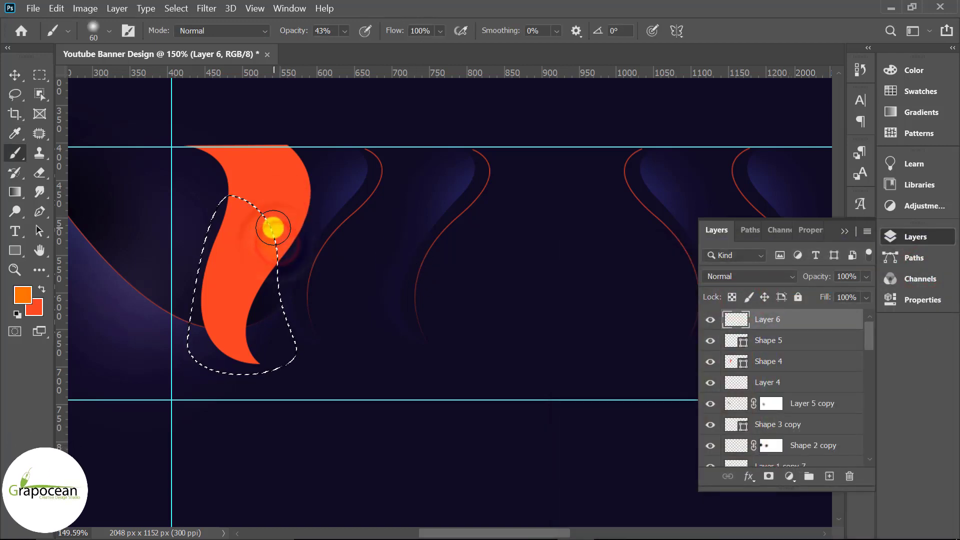
Step: Brush the lighter orange glow over the flame's upper and right parts, then clear the selection
left_click_drag(272, 224, 280, 250)
mouse_move(238, 197)
left_mouse_down()
mouse_move(273, 211)
mouse_move(277, 262)
left_mouse_up()
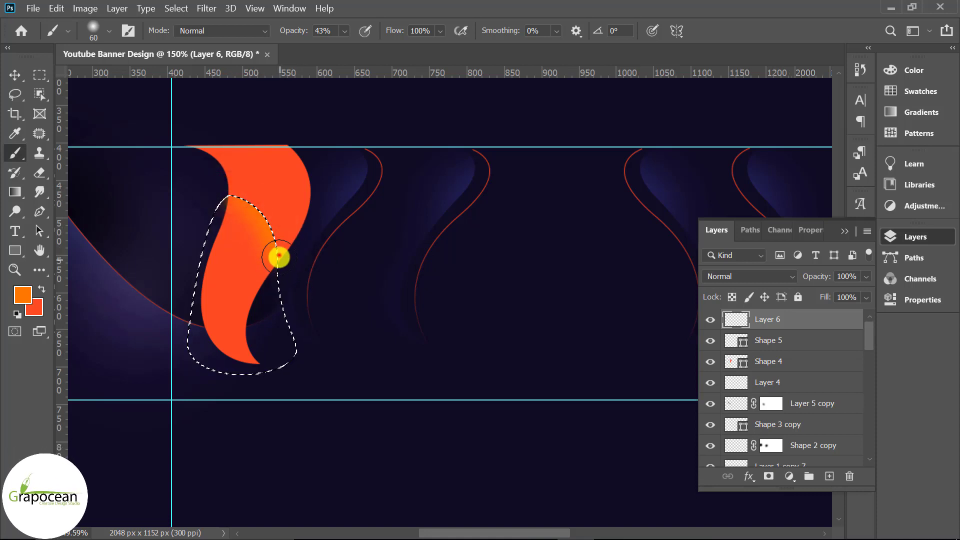
left_click_drag(250, 204, 285, 285)
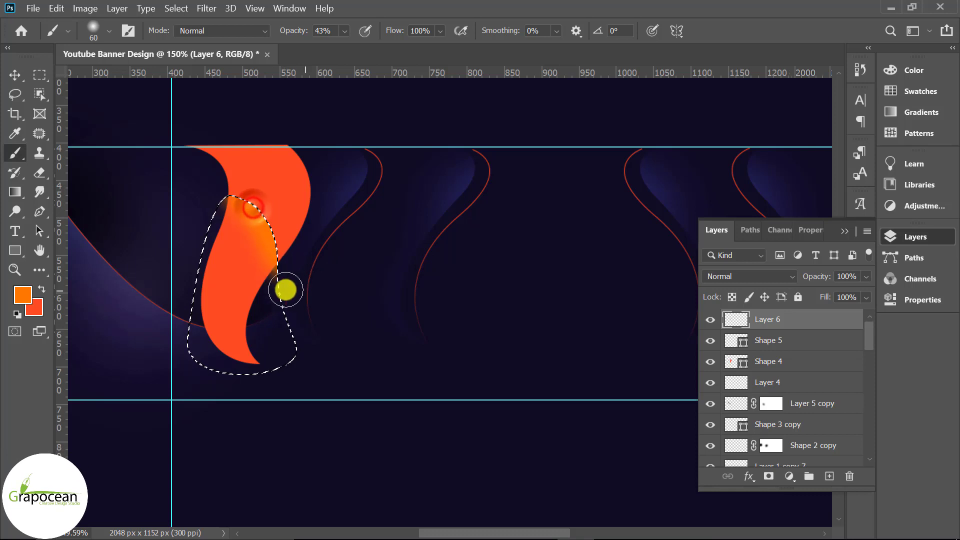
left_click(40, 74)
left_click(122, 220)
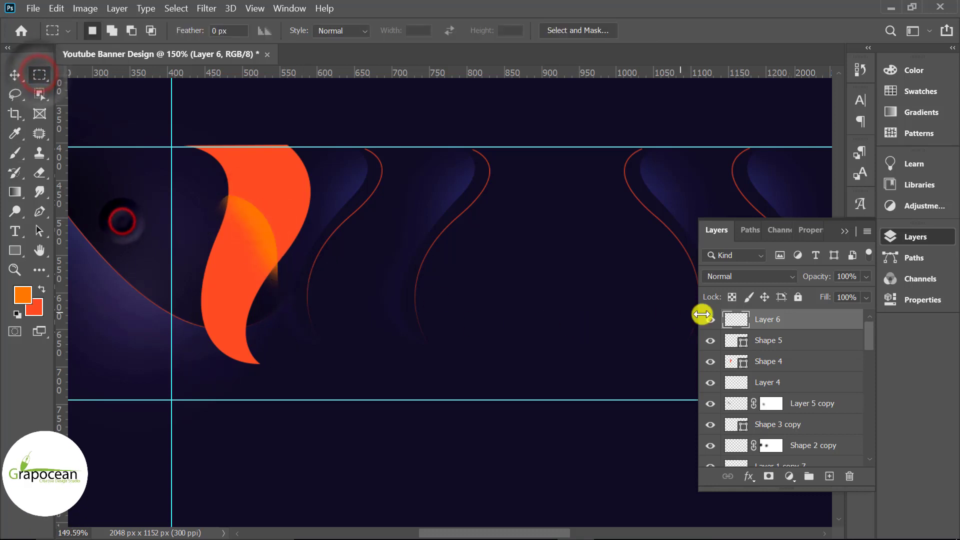
Step: Set Layer 6 to Linear Dodge (Add), duplicate it, and shift the copy up slightly
left_click(769, 277)
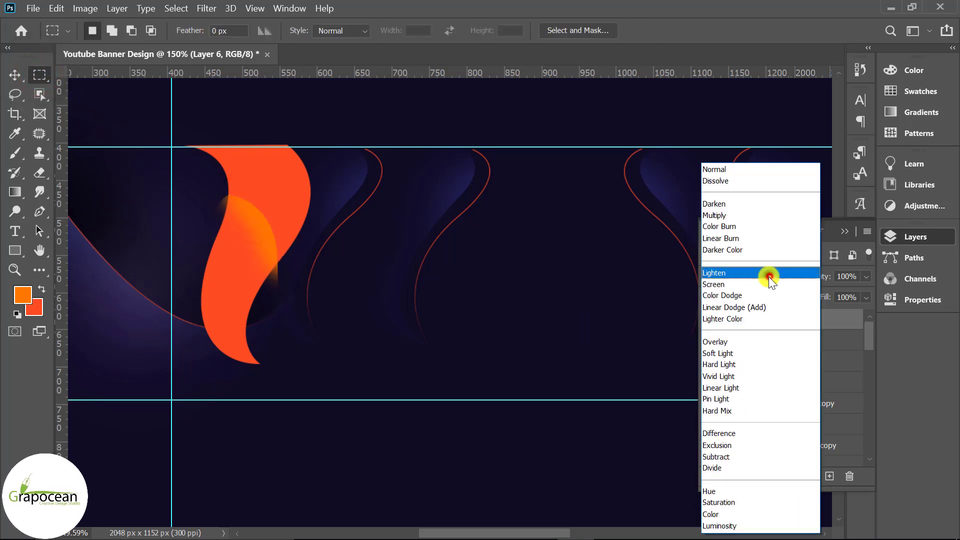
left_click(772, 308)
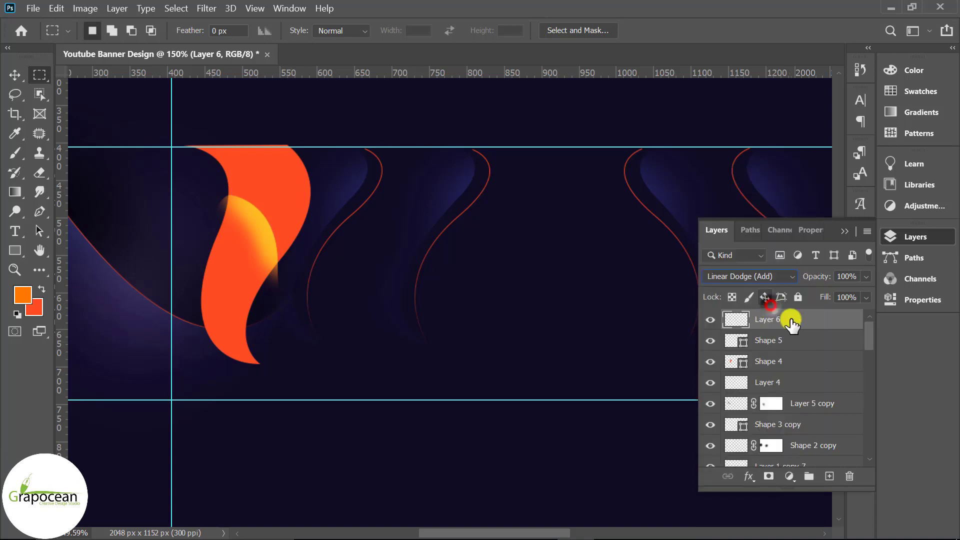
left_click_drag(810, 322, 829, 476)
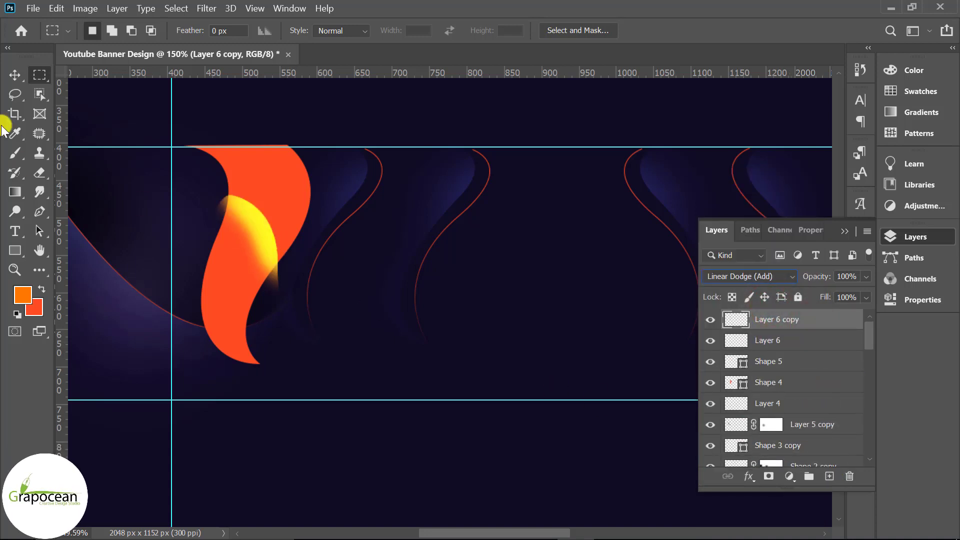
left_click(15, 74)
left_click_drag(269, 230, 268, 214)
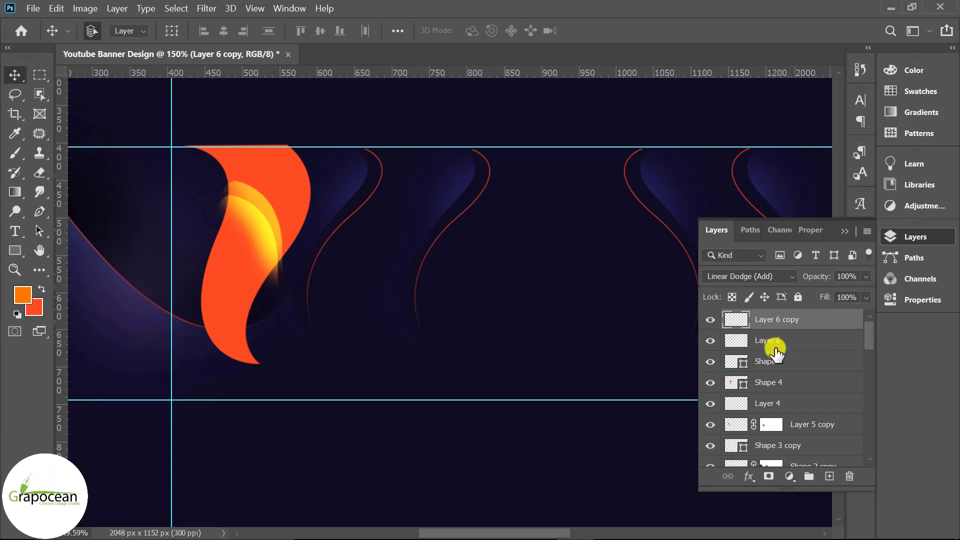
Step: Mask both Layer 6 and its copy to the flame outline, nudging the copy into place
left_click(744, 369, "ctrl")
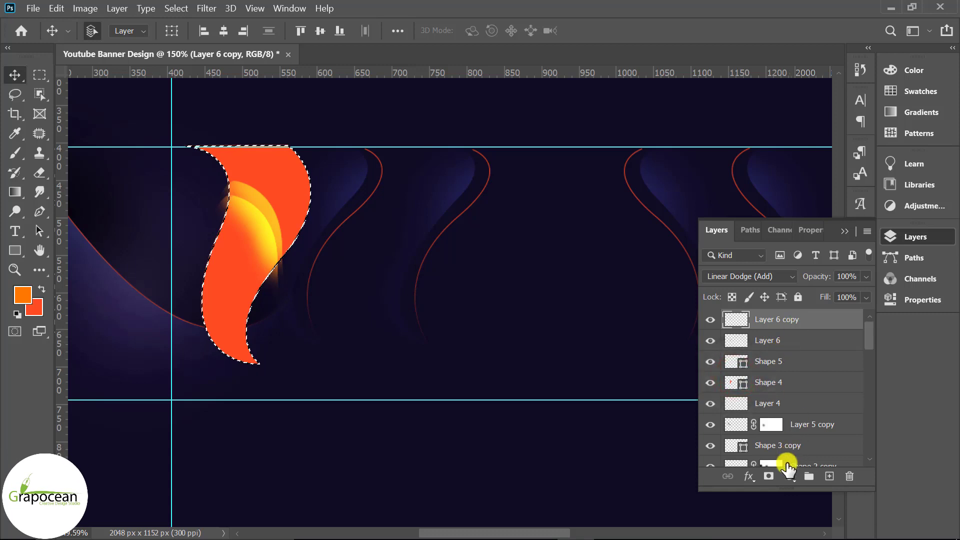
left_click(769, 476)
left_click(778, 340)
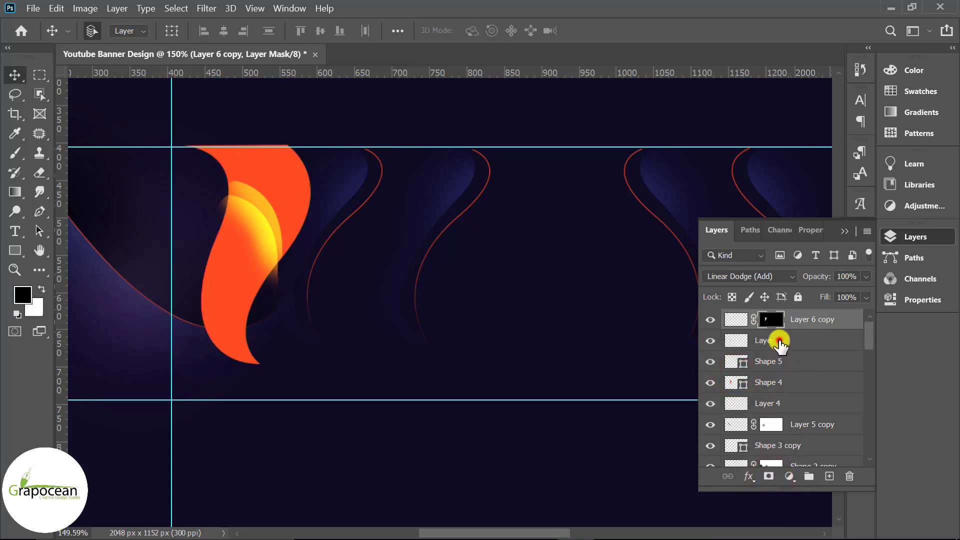
left_click(731, 383, "ctrl")
left_click(769, 476)
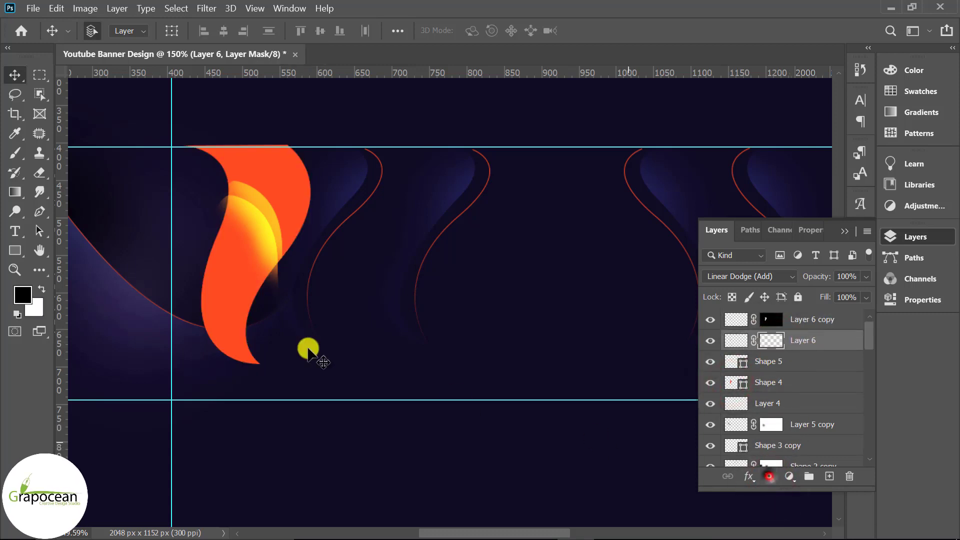
scroll(340, 338, "down", 3)
scroll(277, 220, "up", 3)
left_click_drag(280, 202, 288, 257)
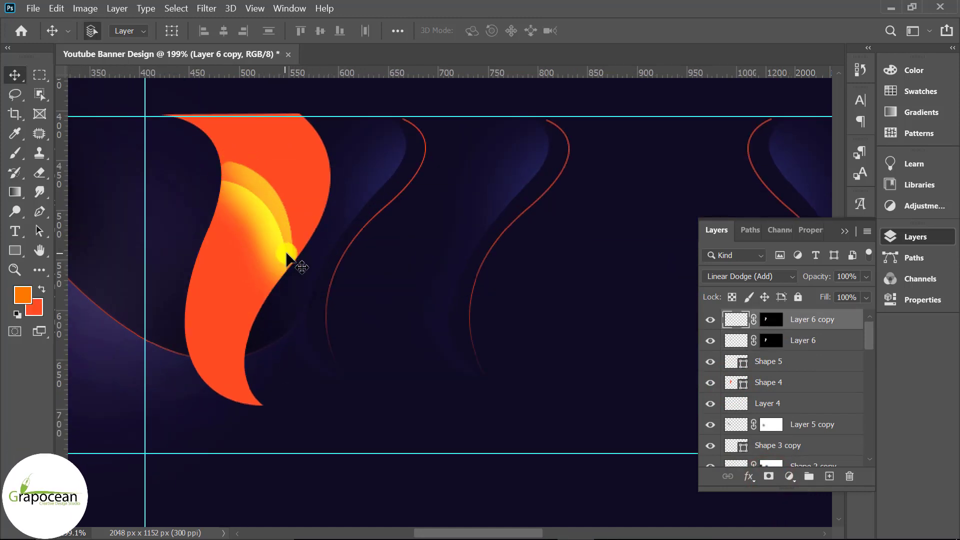
Step: Set the duplicate glow layer's blend mode to Linear Light
left_click(735, 276)
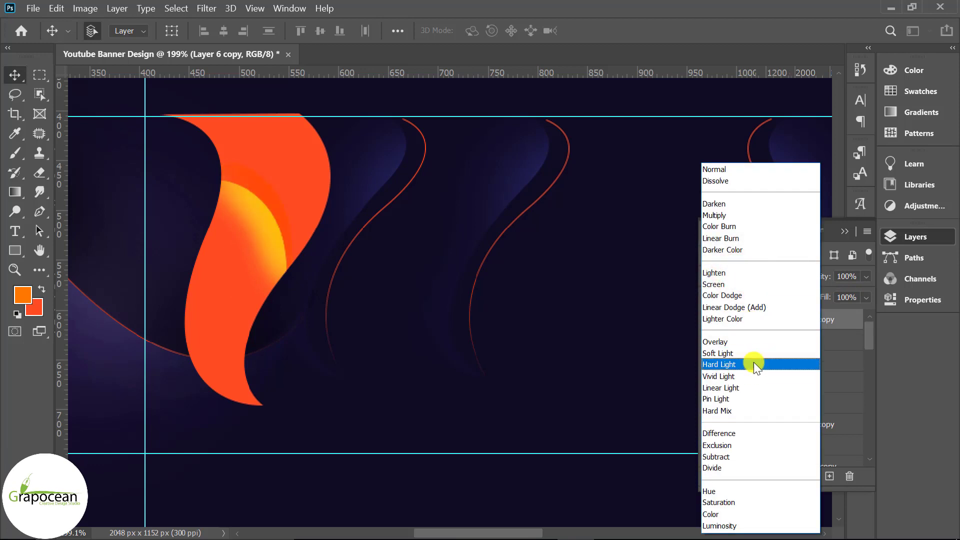
left_click(755, 384)
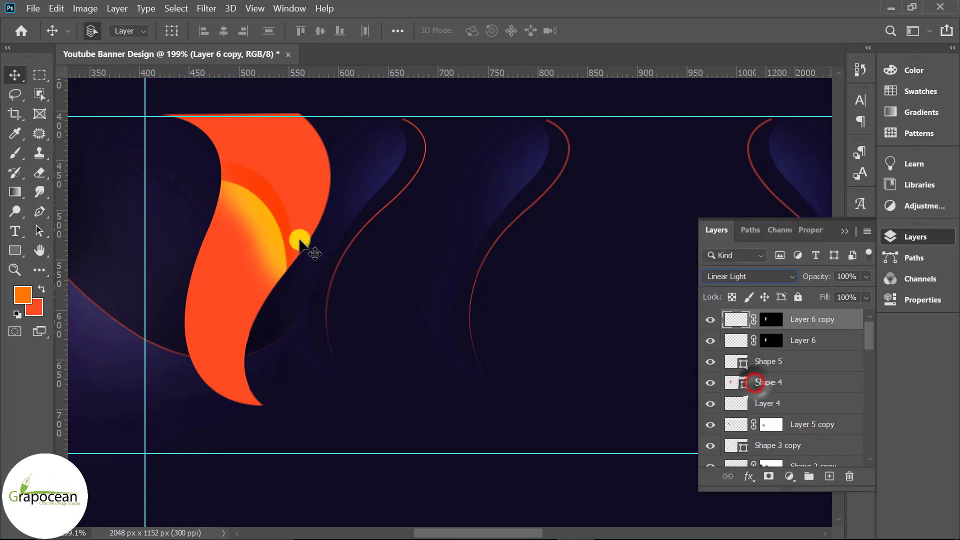
left_click(756, 277)
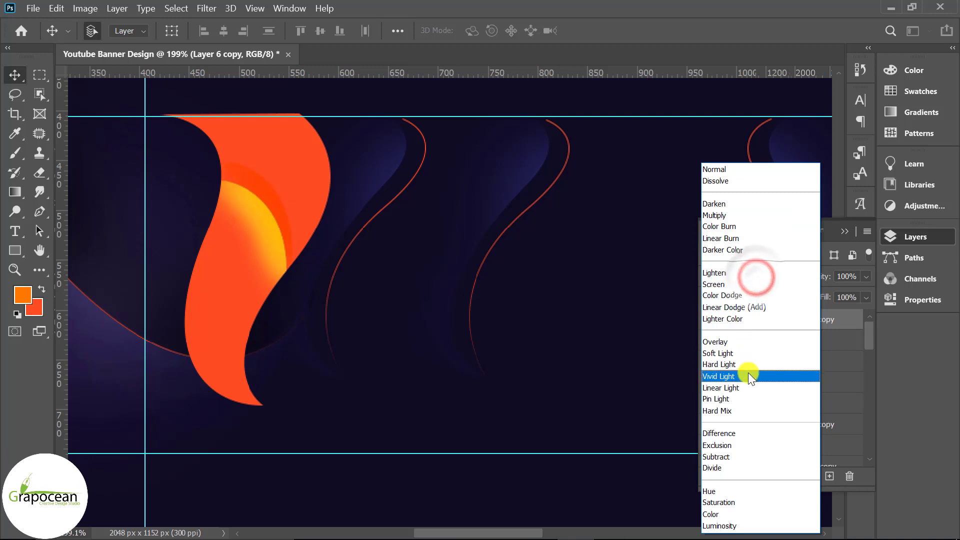
key("Escape")
Step: Try Hard Mix on Layer 6, then return it to Linear Dodge (Add)
left_click(820, 343)
left_click(748, 278)
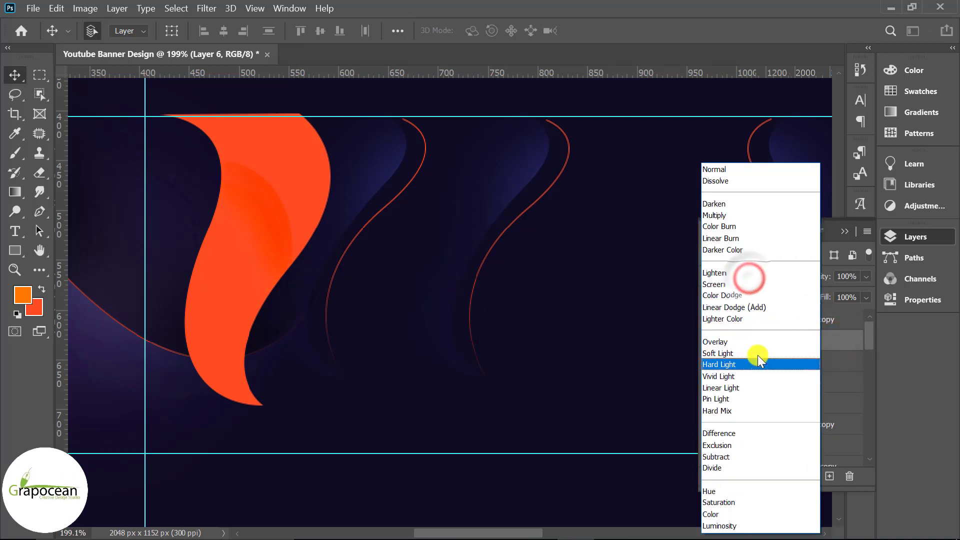
left_click(778, 411)
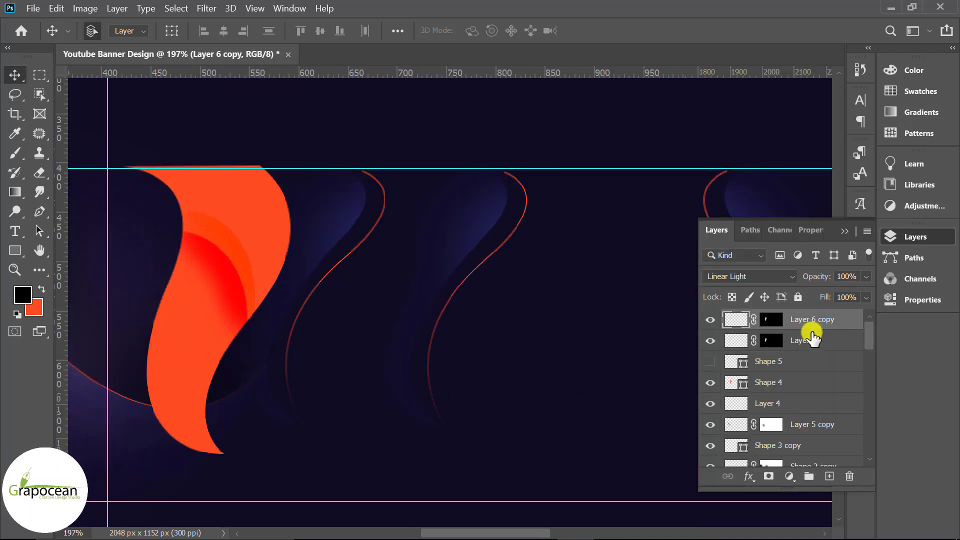
left_click(770, 280)
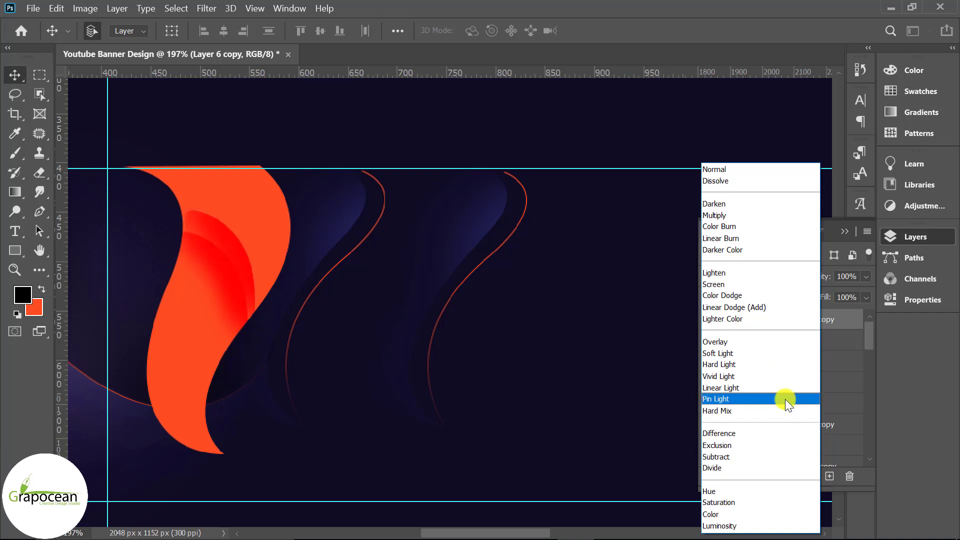
left_click(795, 308)
Step: Show Shape 5 and copy all flame and glow layers to the banner's right side
key("ctrl+0")
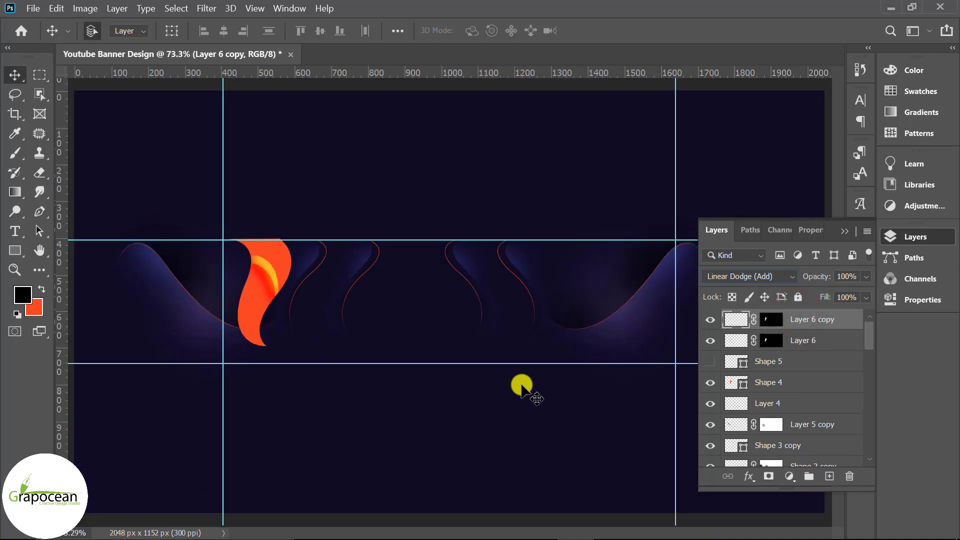
left_click(710, 361)
left_click(794, 382, "shift")
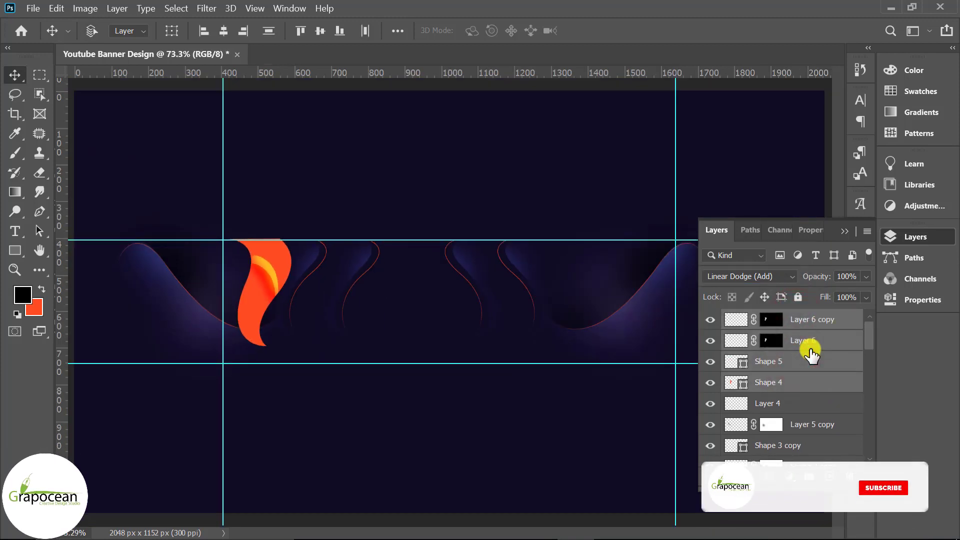
left_click_drag(271, 287, 543, 289)
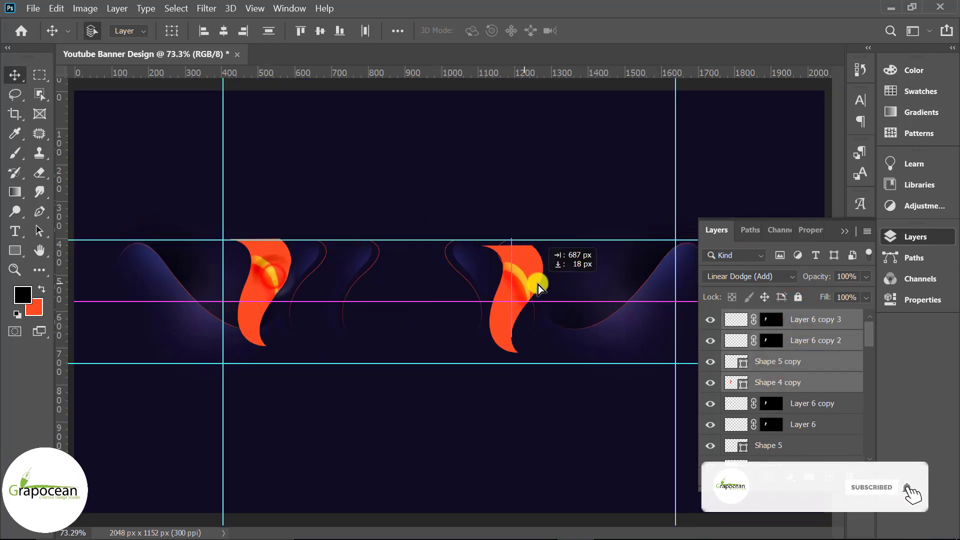
Step: Flip the flame copy horizontally and slide it further right
key("ctrl+t")
right_click(529, 280)
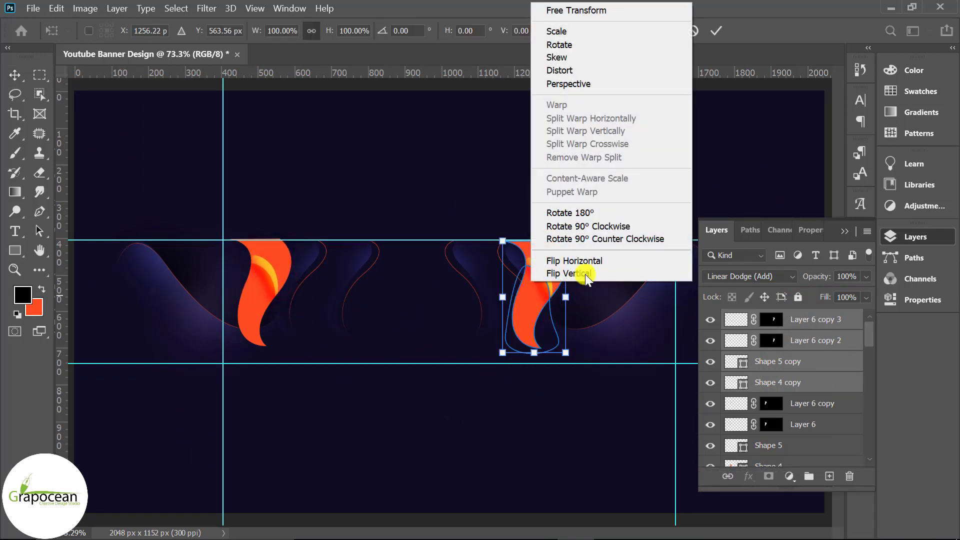
left_click(565, 253)
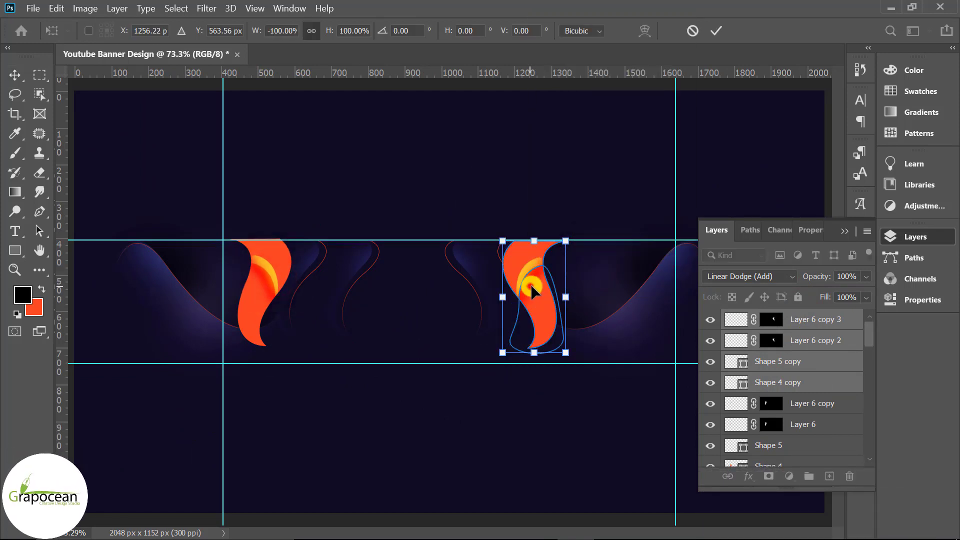
mouse_move(530, 284)
left_mouse_down()
mouse_move(562, 277)
mouse_move(545, 280)
mouse_move(554, 283)
left_mouse_up()
left_click(716, 31)
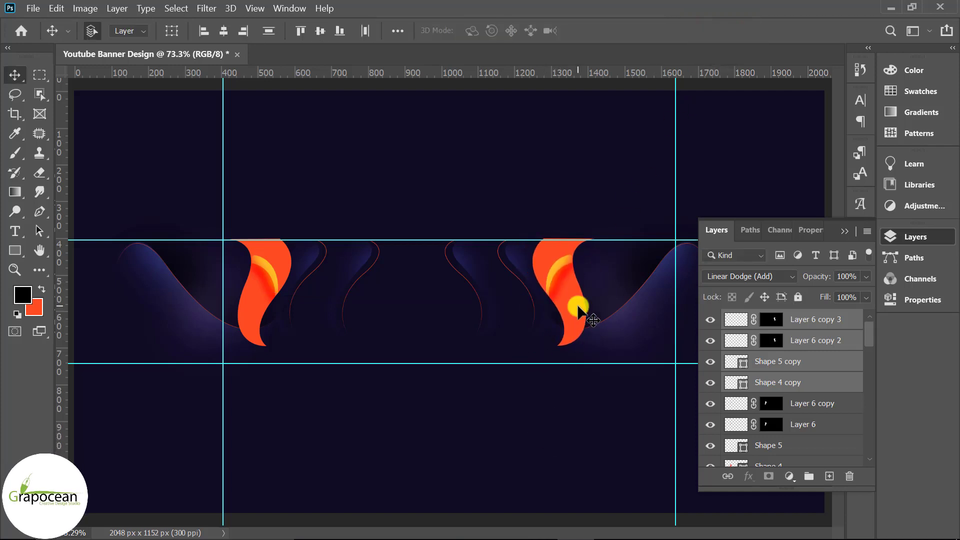
Step: Nudge the right-hand flame and curve shapes three Shift+Right steps, then deselect and zoom in
scroll(510, 403, "down", 3, "alt")
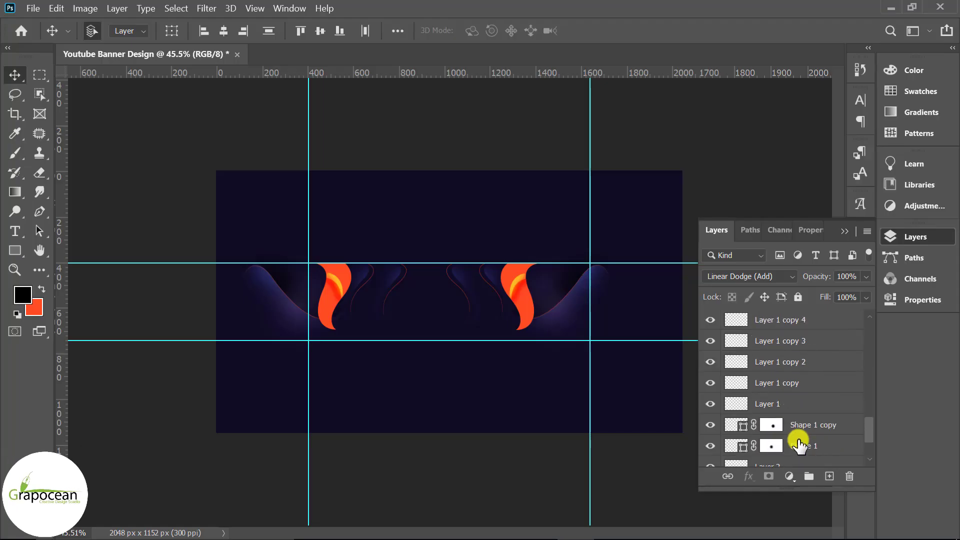
scroll(798, 442, "down", 3)
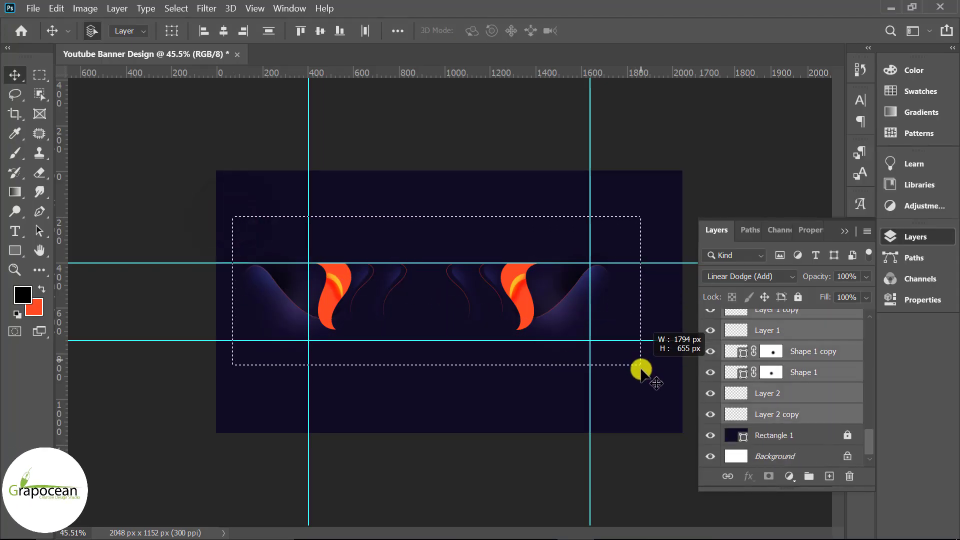
left_click_drag(404, 285, 650, 391)
key("shift+Right")
key("shift+Right")
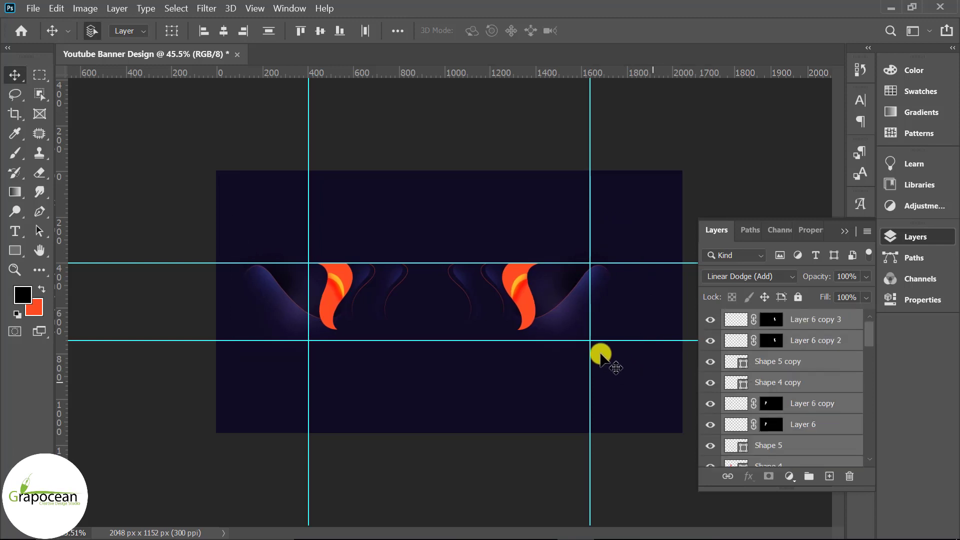
key("shift+Right")
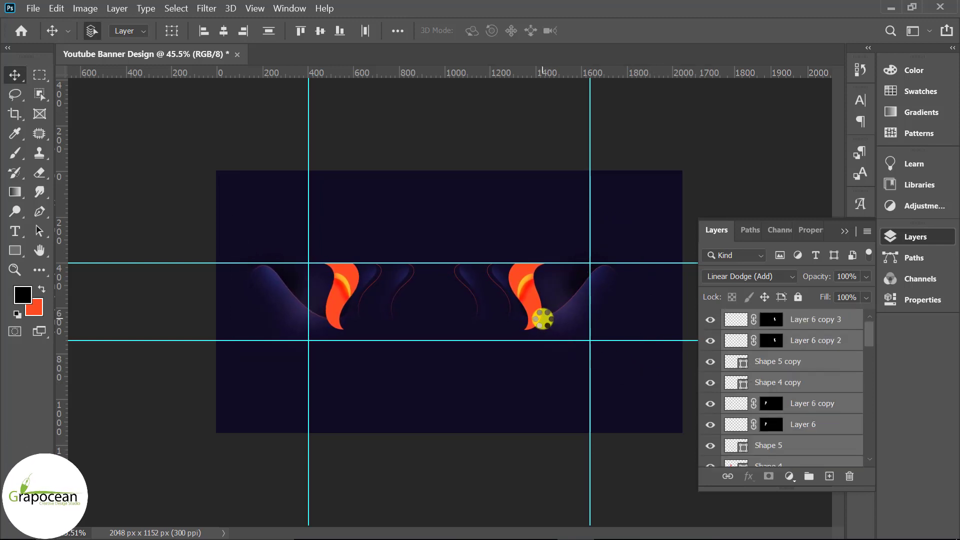
key("shift+Right")
key("shift+Right")
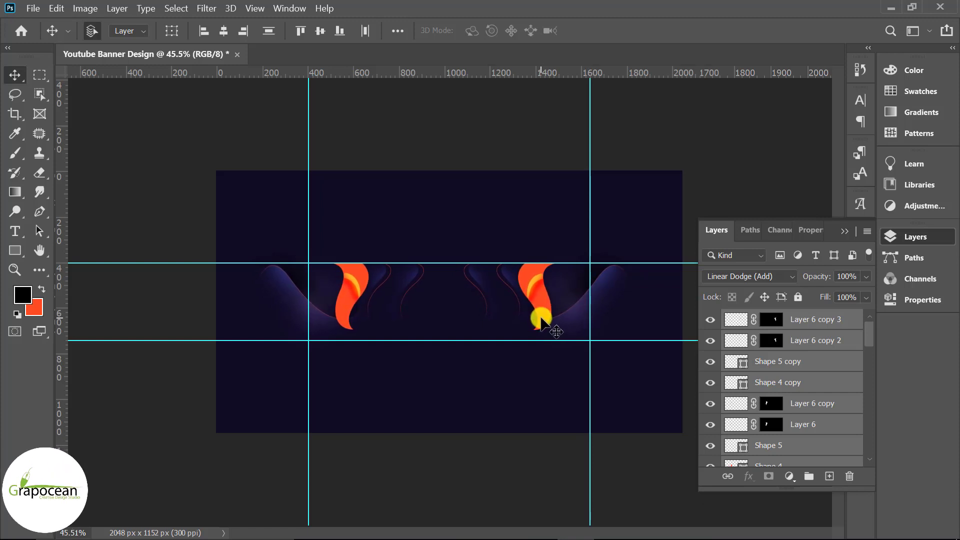
left_click(650, 490)
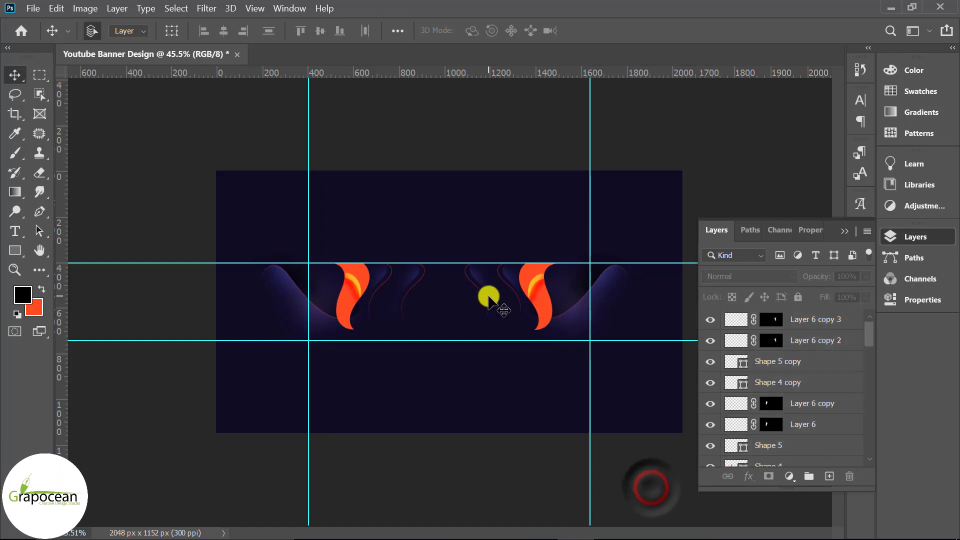
key("ctrl+semicolon")
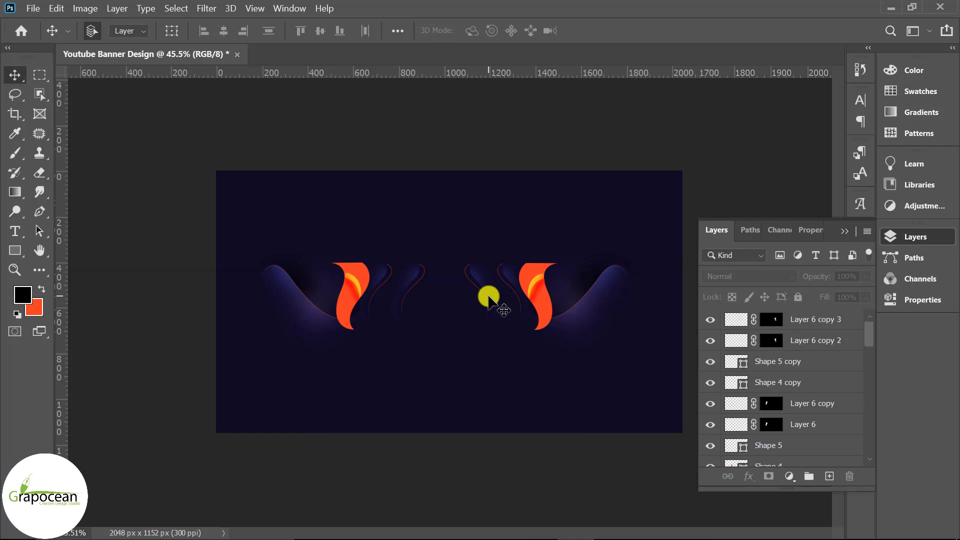
key("ctrl+plus")
key("ctrl+plus")
key("ctrl+semicolon")
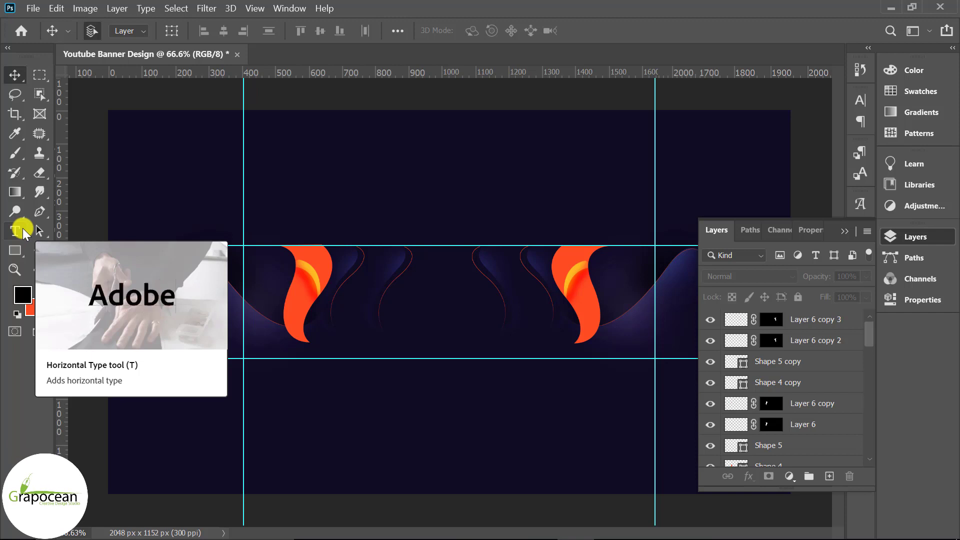
Step: Draw a 224 × 224 px black circle between the flames and nudge it to centre
left_click(19, 251)
left_click(71, 279)
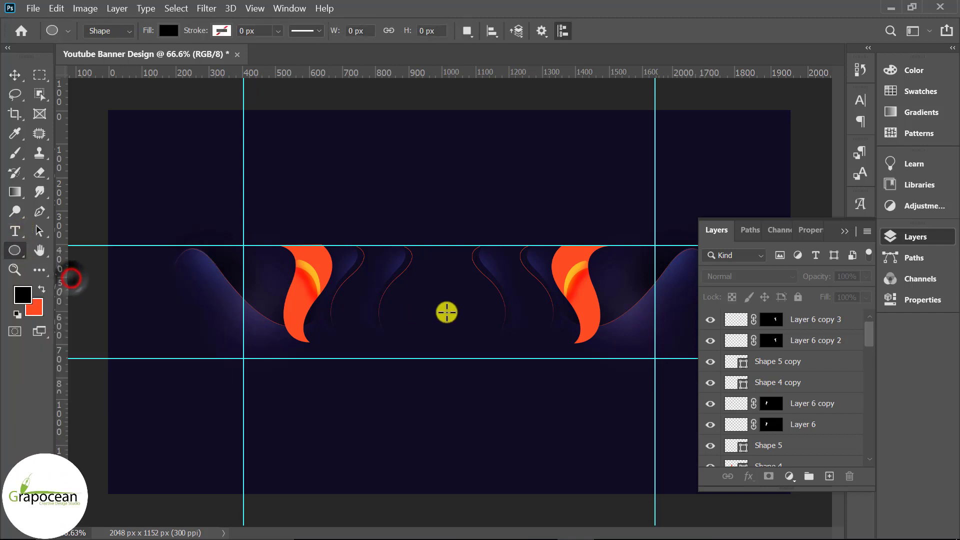
left_click(830, 319)
left_click(829, 476)
left_click_drag(402, 274, 494, 356)
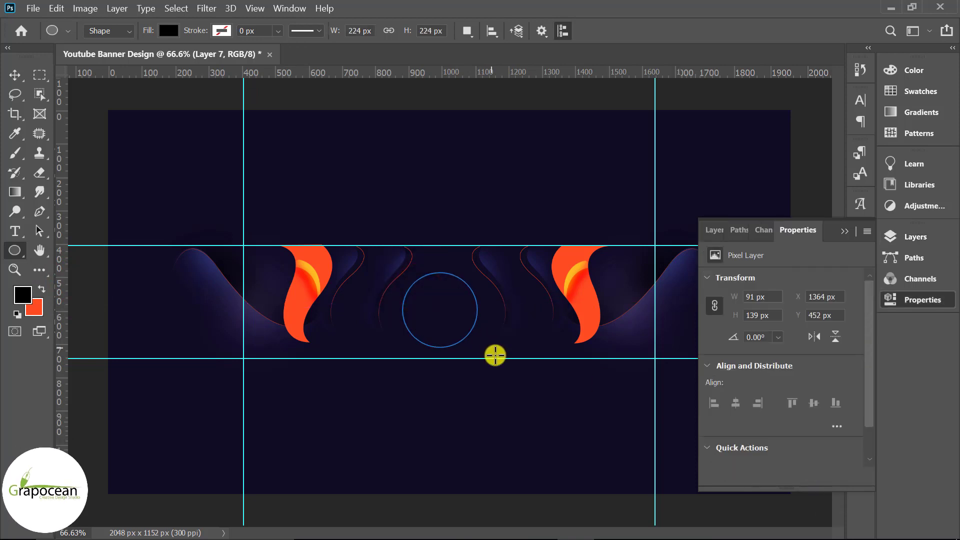
left_click(20, 75)
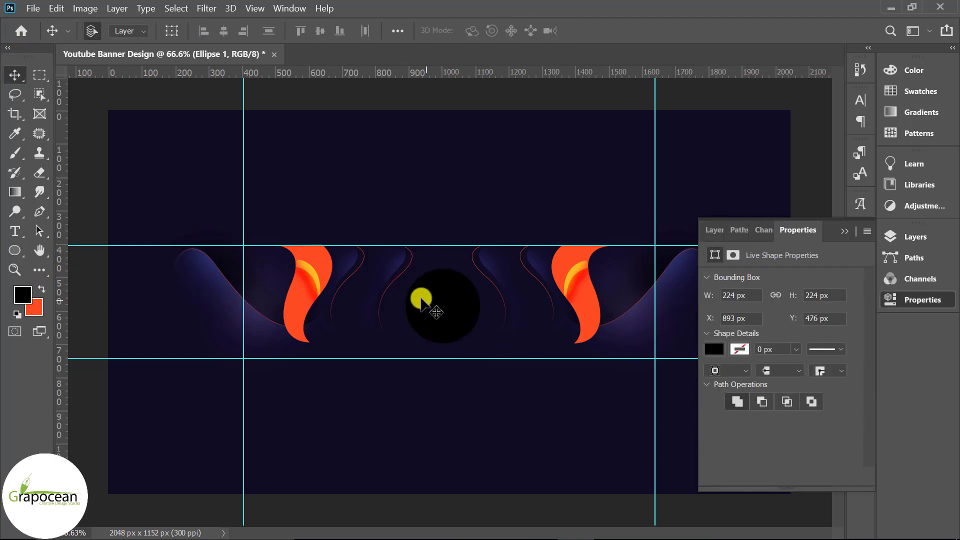
left_click_drag(419, 291, 422, 287)
left_click(31, 8)
Step: Open the portrait JPG from Desktop > Youtube Banner and show its layers
left_click(70, 39)
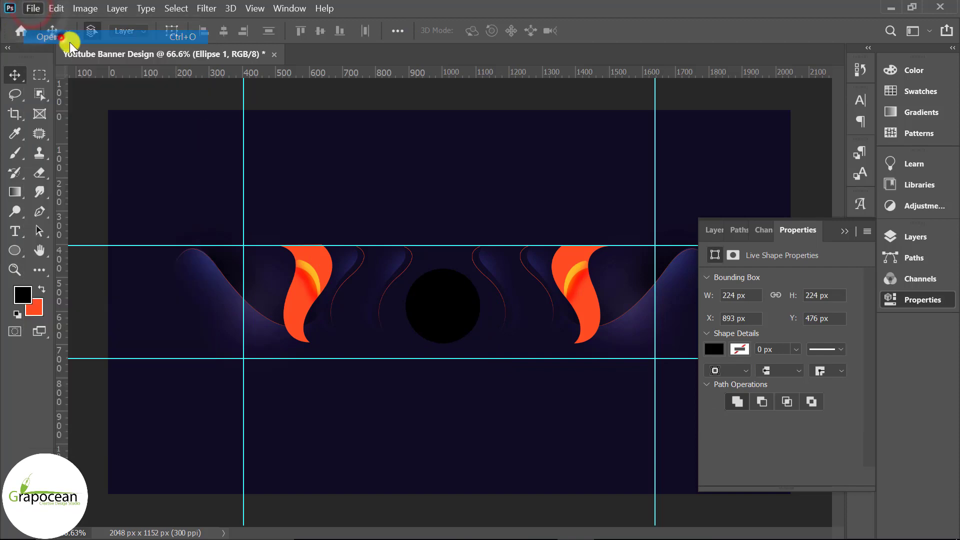
left_click(75, 165)
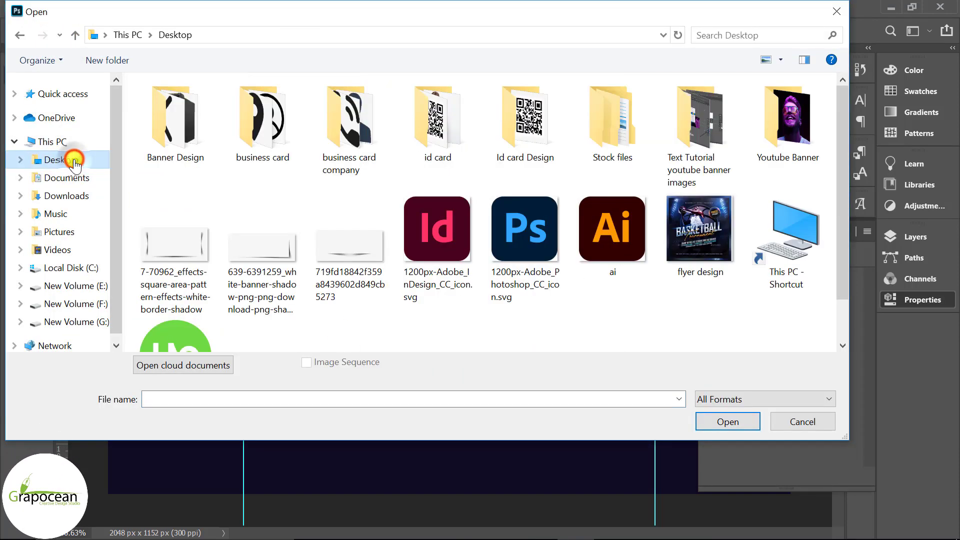
double_click(778, 122)
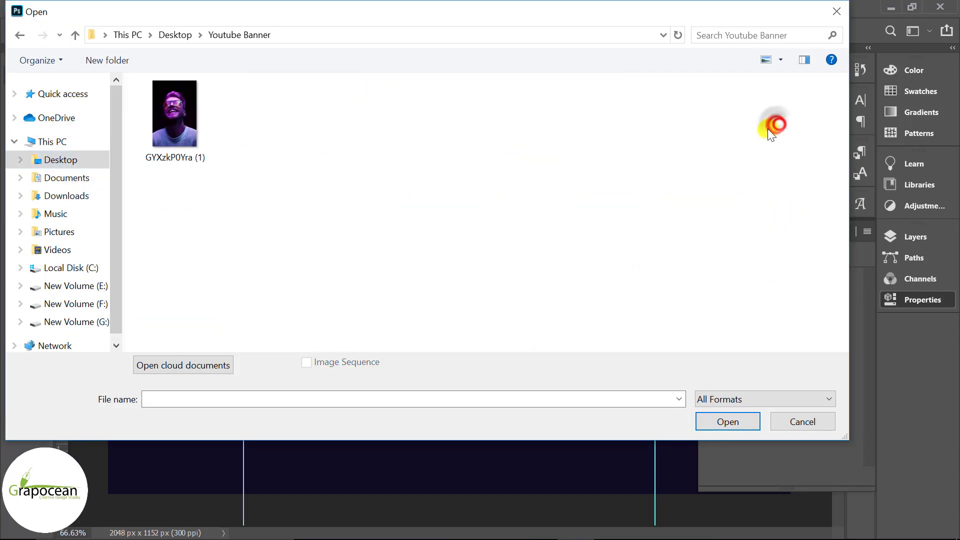
left_click(197, 135)
left_click(728, 420)
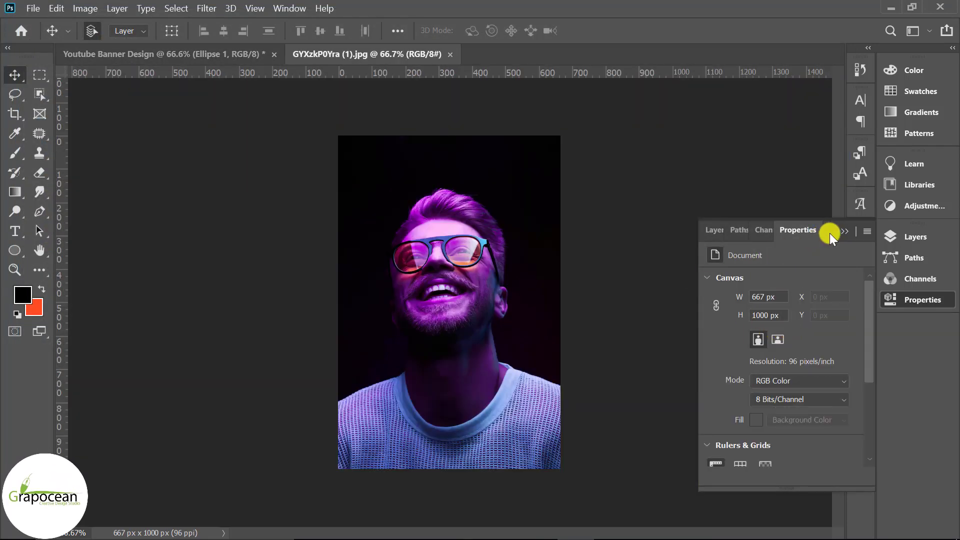
left_click(843, 231)
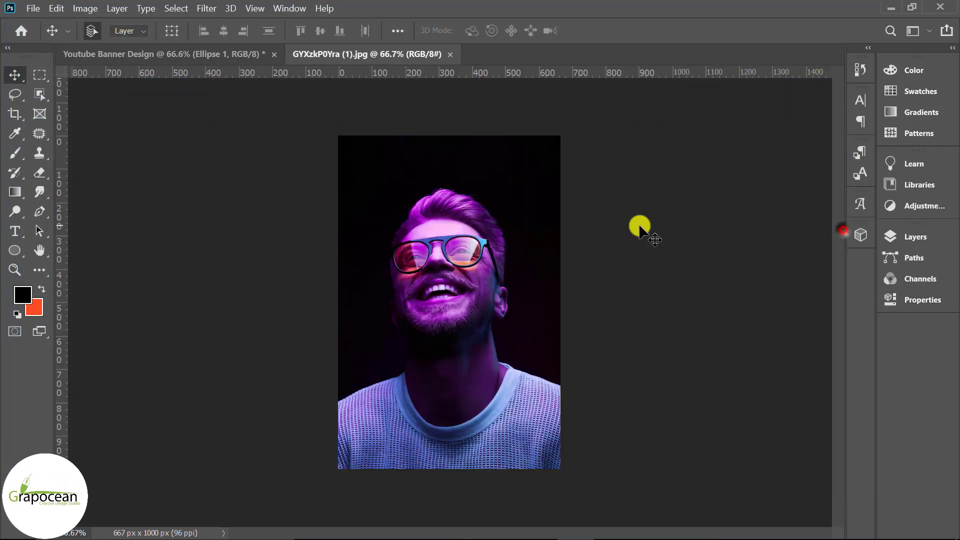
left_click(915, 236)
Step: Unlock the portrait, bring it into the banner, and clip it to the black circle
left_click(845, 325)
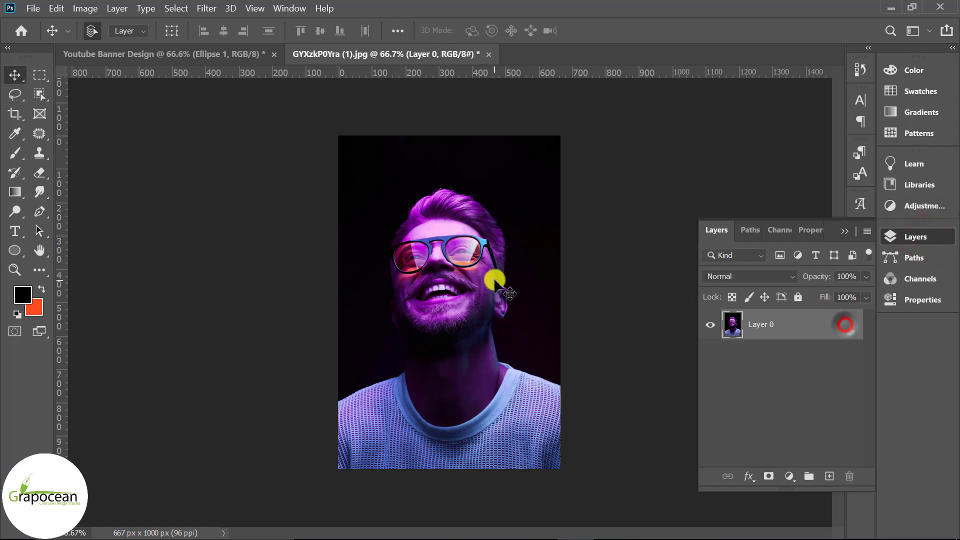
mouse_move(469, 268)
left_mouse_down()
mouse_move(161, 125)
mouse_move(446, 317)
left_mouse_up()
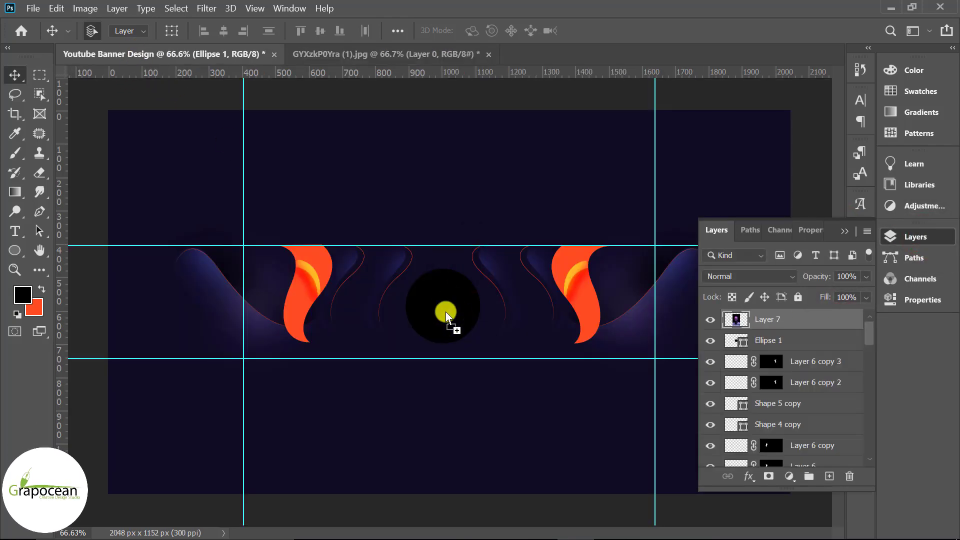
right_click(815, 324)
left_click(676, 299)
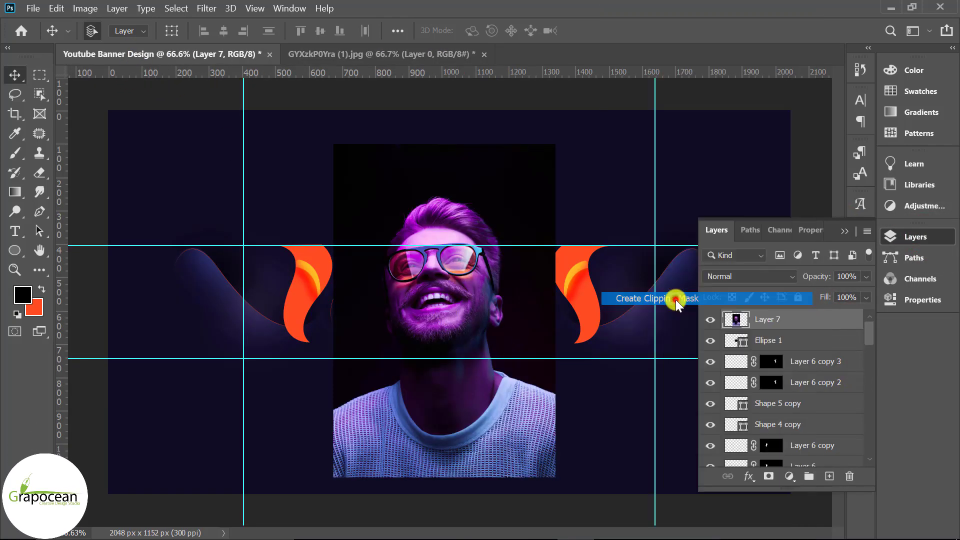
Step: Scale down and position the portrait so the face fits inside the circle
key("ctrl+t")
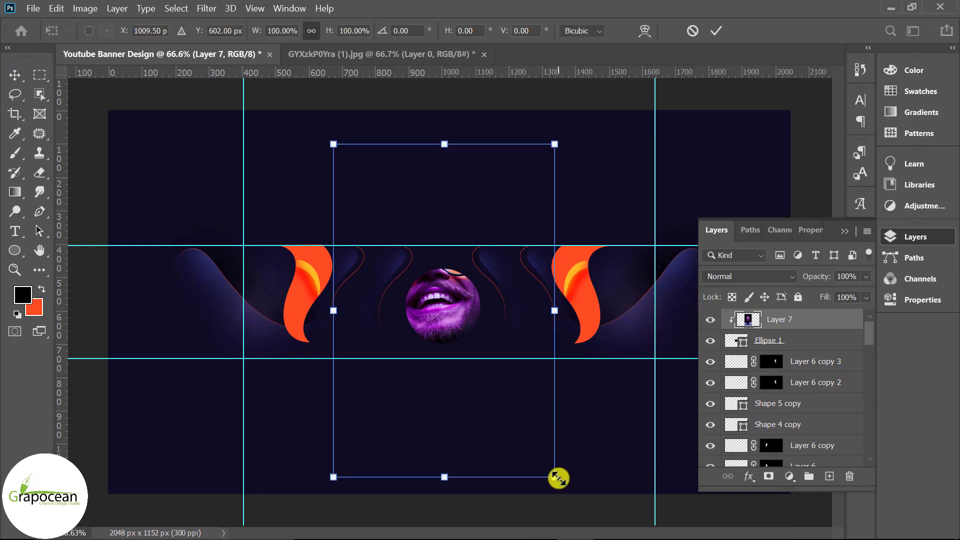
mouse_move(558, 479)
left_mouse_down()
mouse_move(495, 370)
mouse_move(429, 309)
left_mouse_up()
scroll(489, 364, "up", 3)
mouse_move(494, 405)
left_mouse_down()
mouse_move(510, 412)
mouse_move(501, 402)
left_mouse_up()
left_click(718, 25)
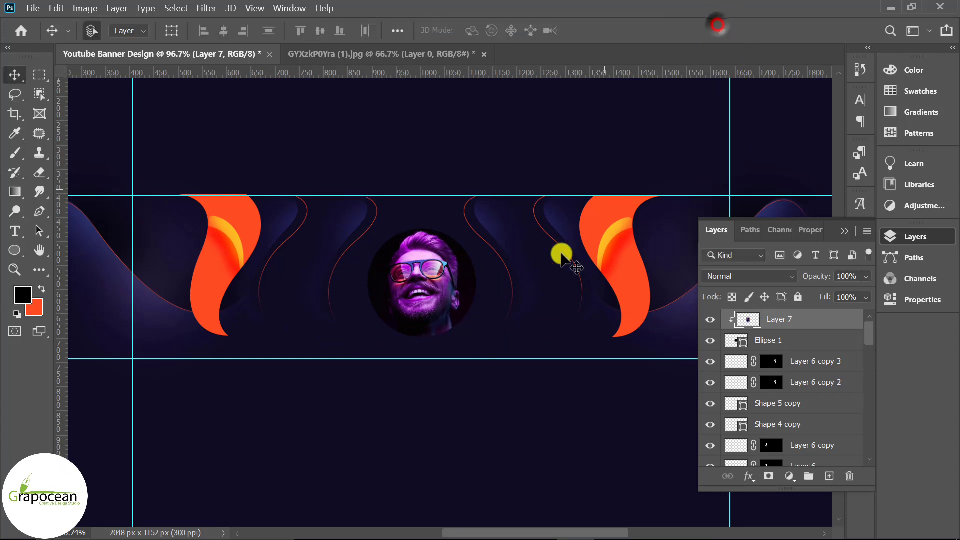
key("ctrl+0")
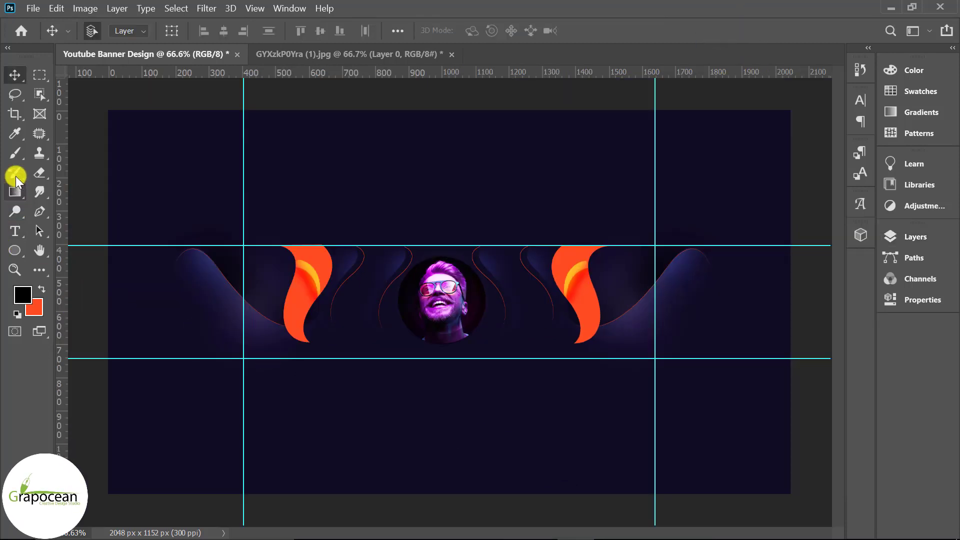
Step: With the Brush tool, add a new empty layer above the background rectangle
right_click(15, 153)
left_click(52, 152)
left_click(914, 237)
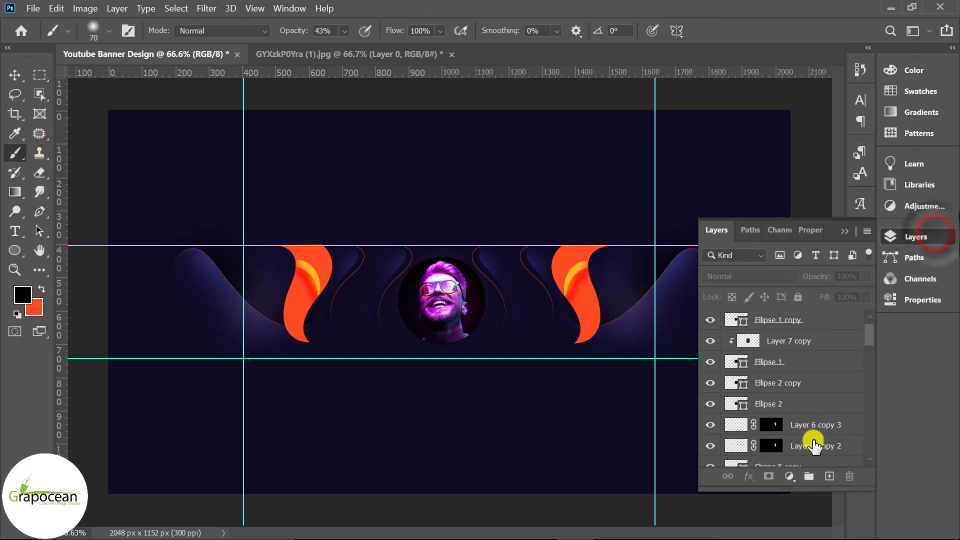
scroll(812, 444, "down", 3)
scroll(815, 441, "down", 3)
scroll(815, 440, "down", 3)
scroll(818, 440, "down", 3)
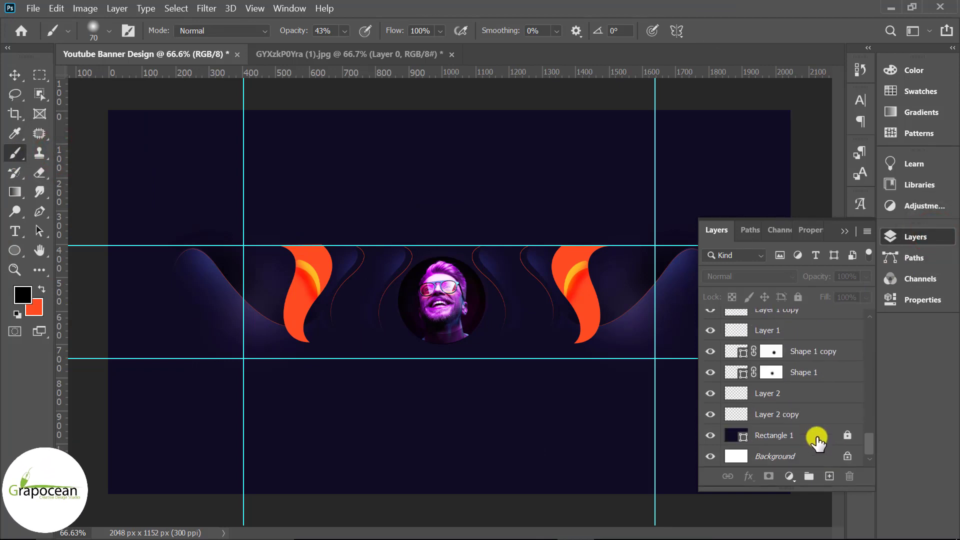
left_click(815, 434)
left_click(829, 476)
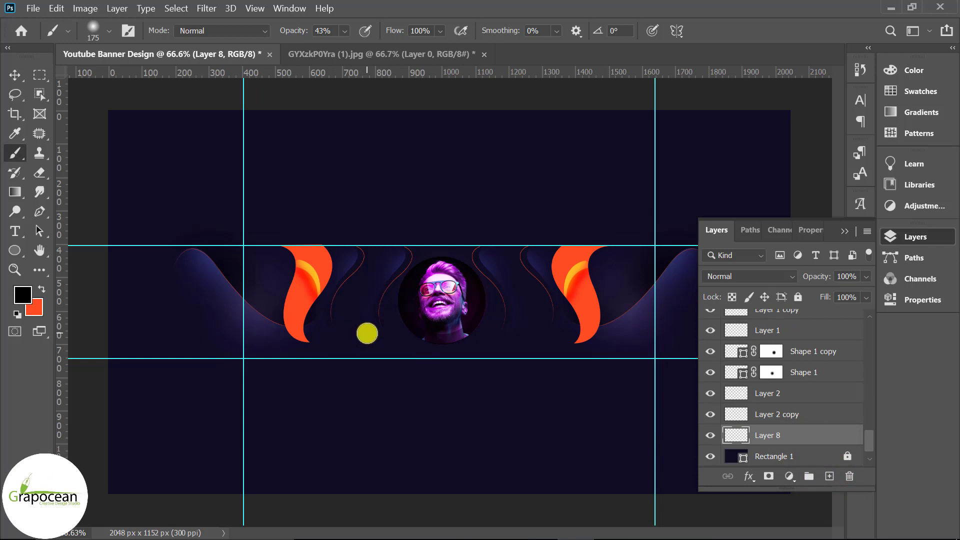
Step: Paint a soft white (ffffff) dab at full opacity left of the portrait
key("bracketleft")
key("bracketleft")
key("bracketleft")
key("bracketleft")
key("bracketleft")
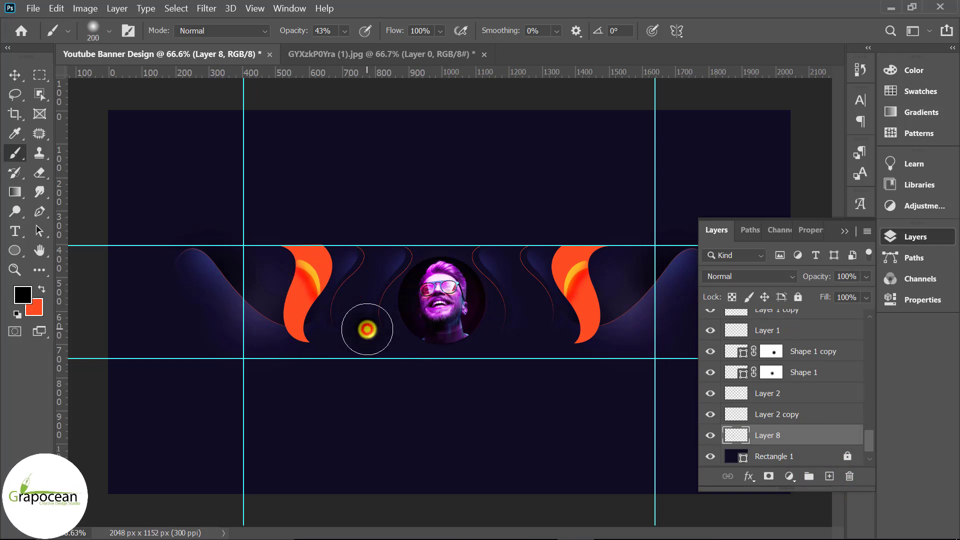
left_click_drag(290, 30, 310, 31)
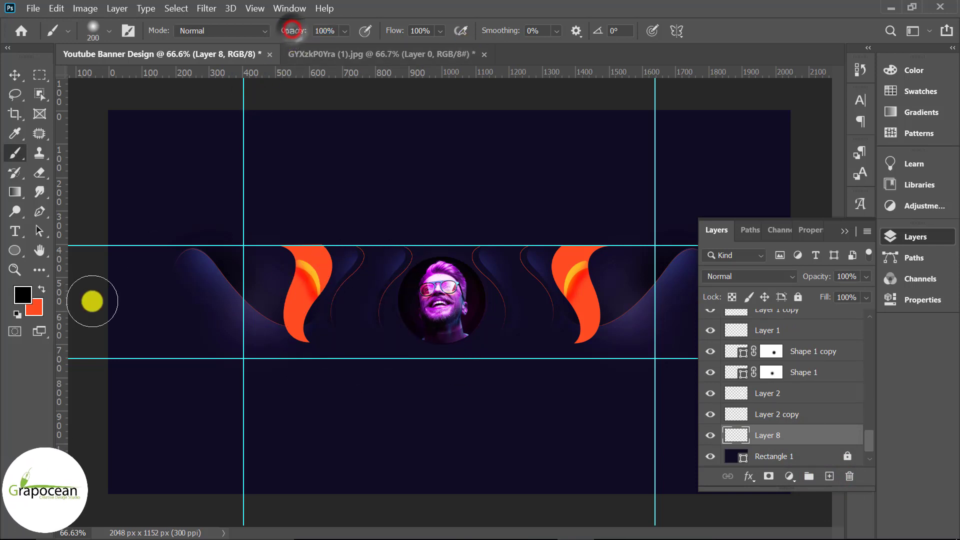
left_click(24, 295)
type("ffffff")
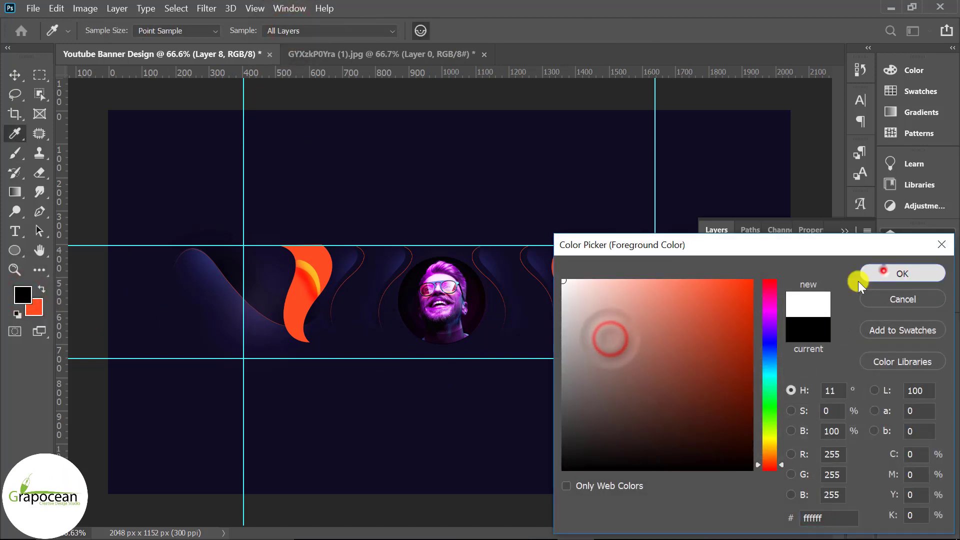
left_click(858, 281)
left_click(372, 328)
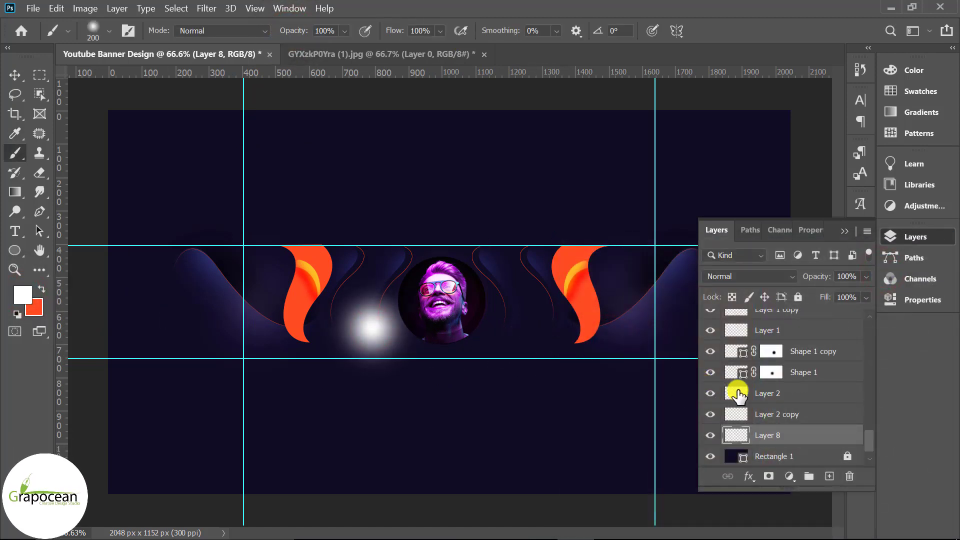
Step: Set the glow layer to Soft Light and add a larger white dab right of the portrait
left_click(772, 278)
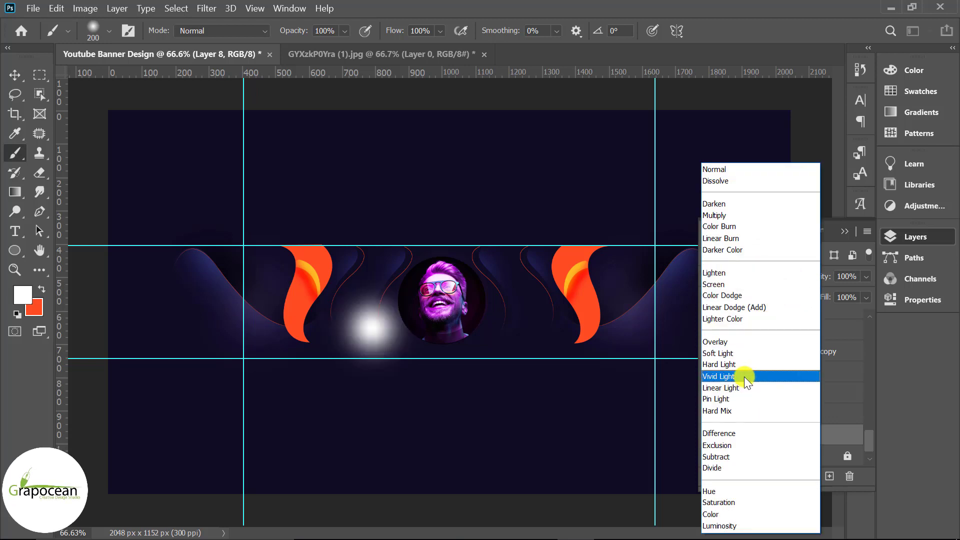
left_click(735, 355)
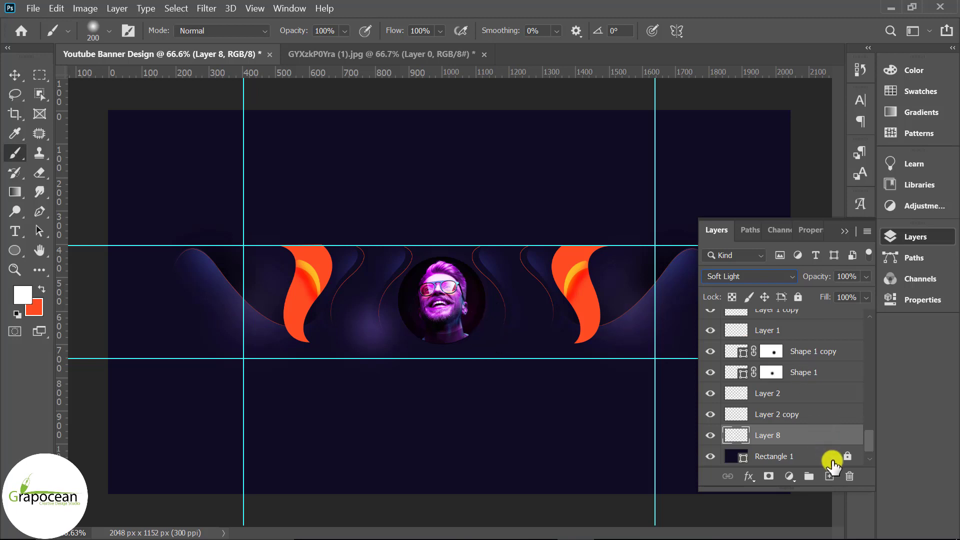
key("bracketright")
left_click(512, 322)
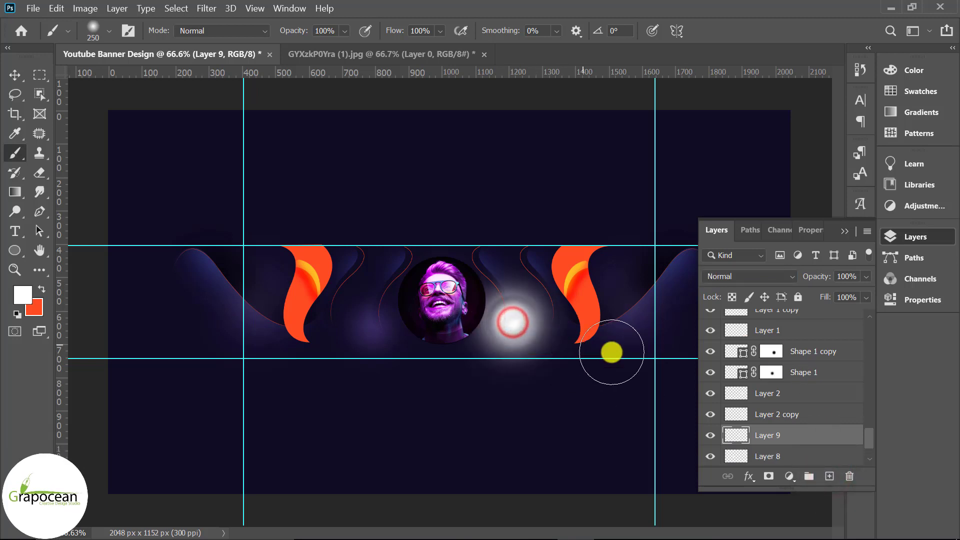
left_click(749, 276)
left_click(755, 292)
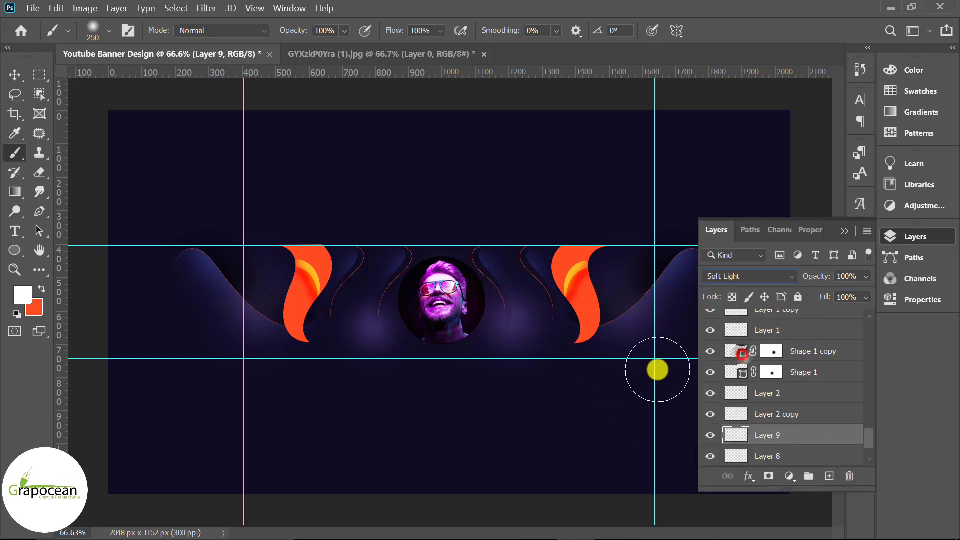
Step: Squash the glow vertically and tilt it slightly with Free Transform
left_click(13, 74)
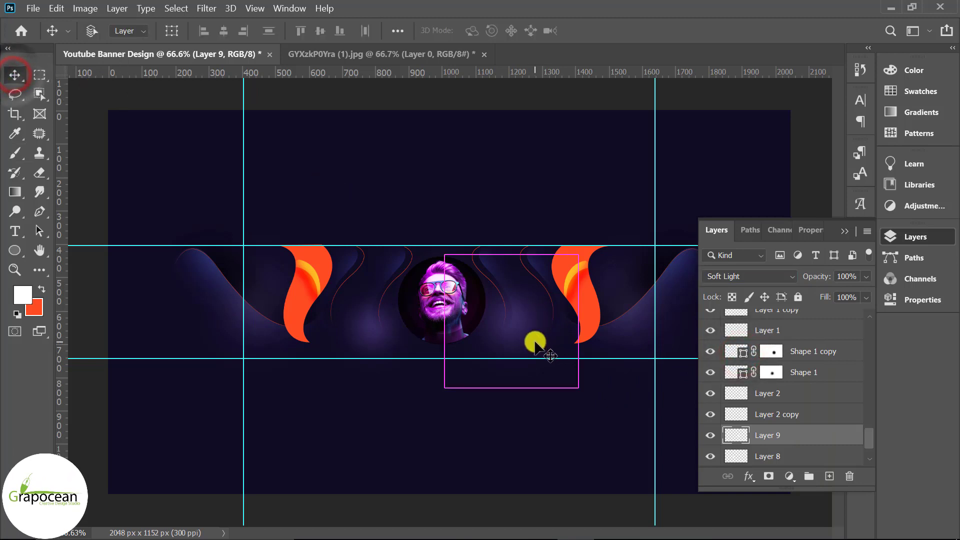
key("ctrl+t")
left_click_drag(511, 388, 510, 370)
left_click_drag(601, 388, 629, 332)
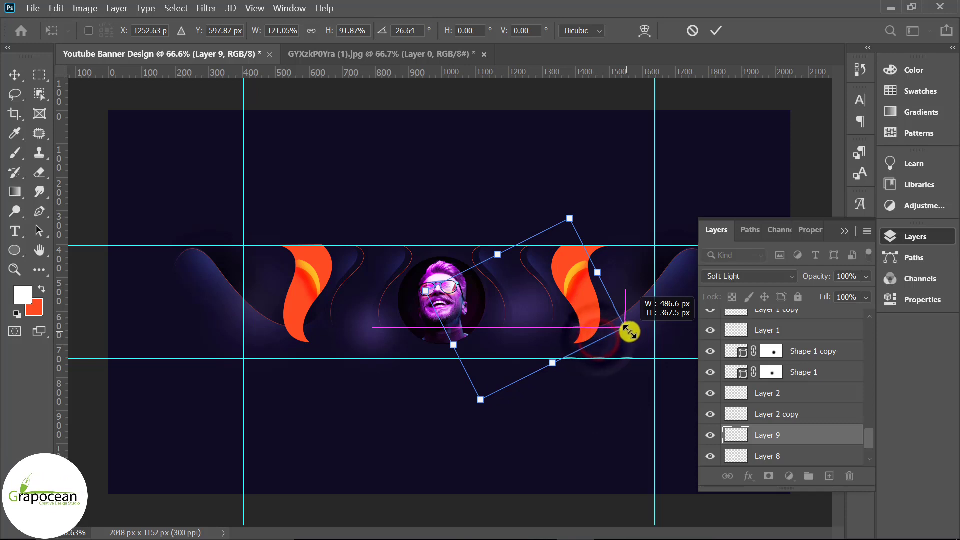
left_click(716, 30)
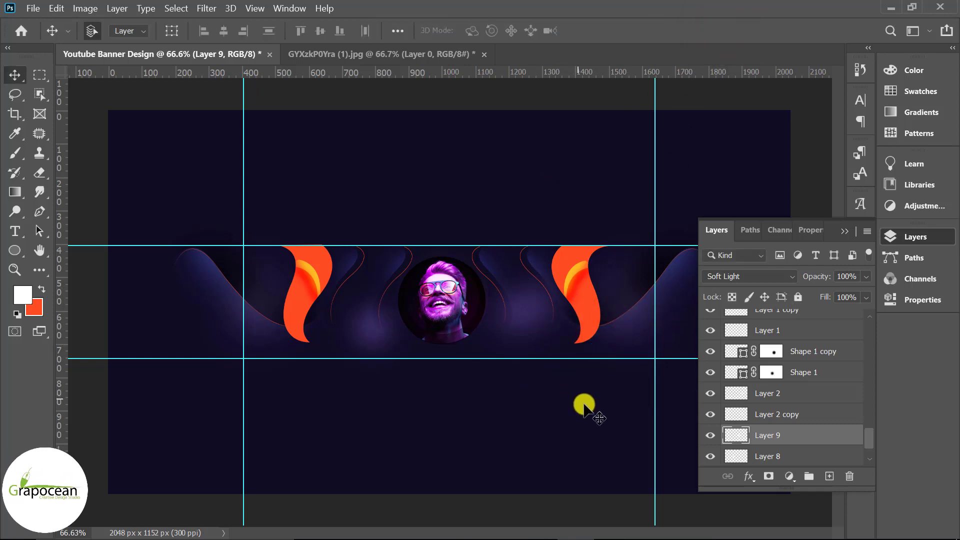
key("alt+bracketleft")
key("ctrl+minus")
Step: Type the name JOHAN SMETH below the portrait and colour it white (ffffff)
key("ctrl+plus")
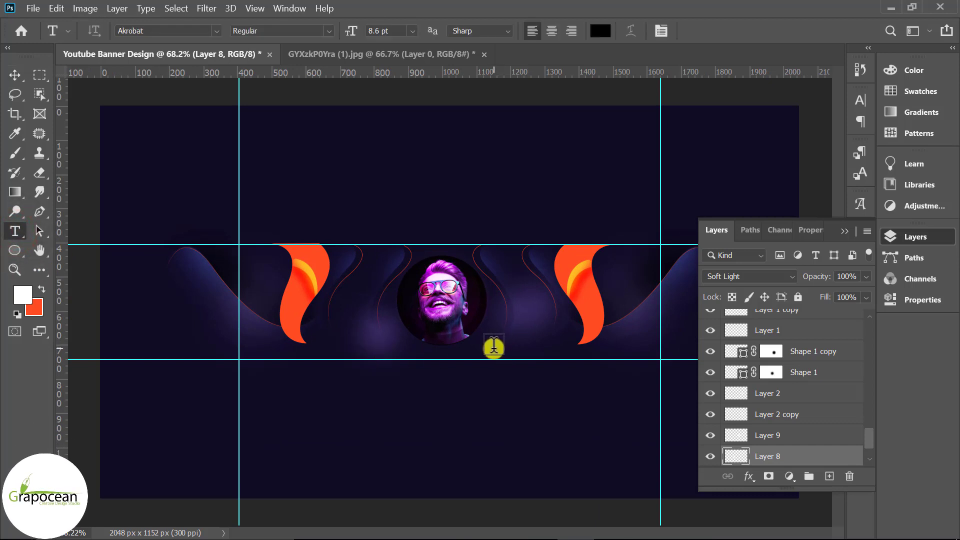
left_click(496, 348)
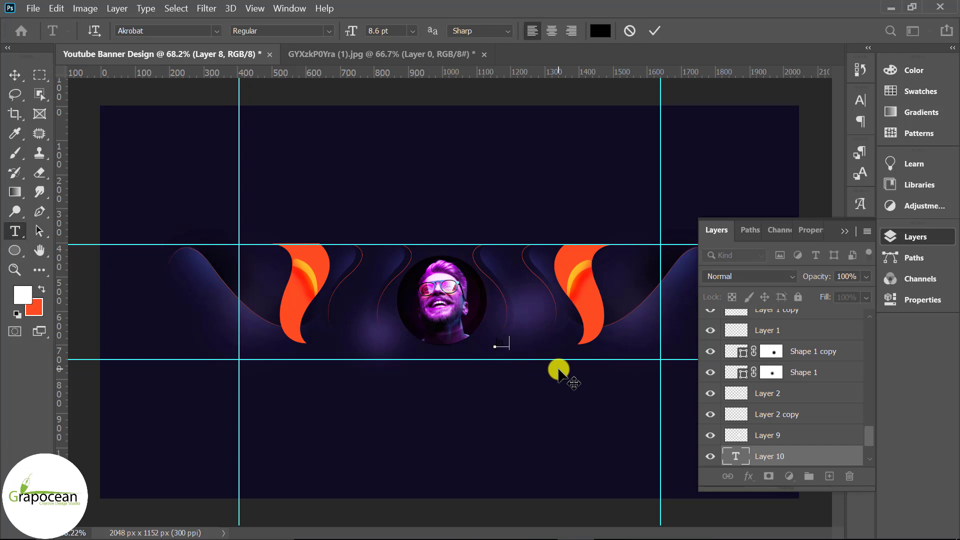
type("han Smeth")
scroll(559, 369, "up", 2)
scroll(620, 325, "up", 1)
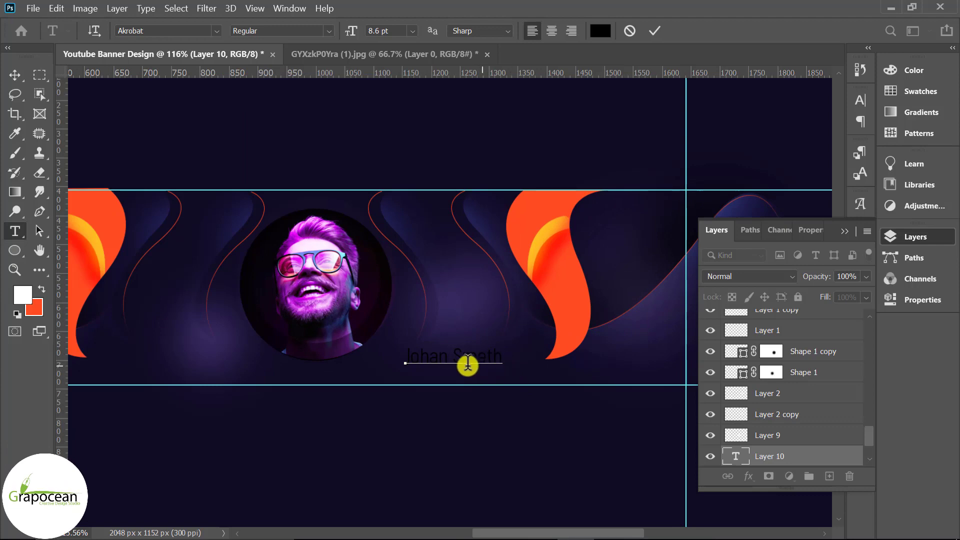
left_click_drag(509, 360, 402, 361)
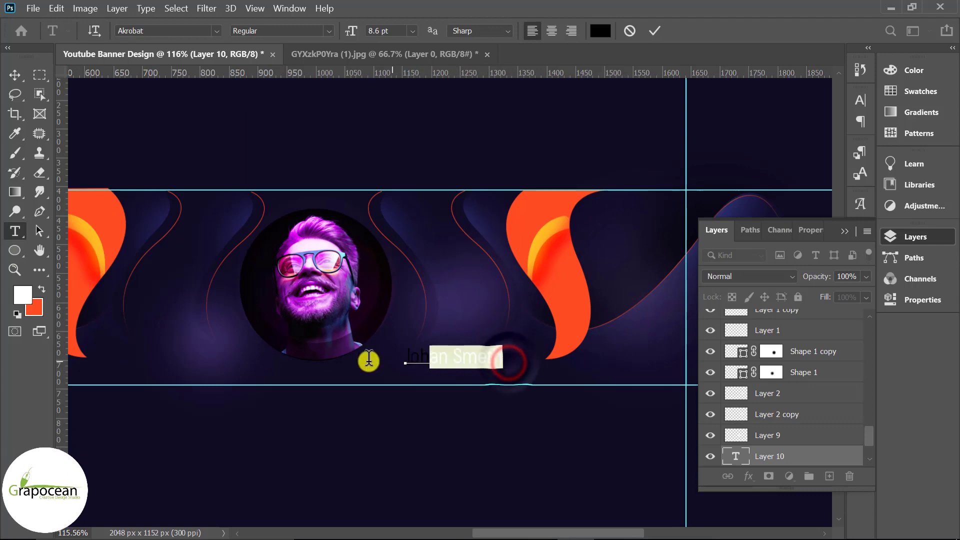
left_click(600, 30)
type("ffffff")
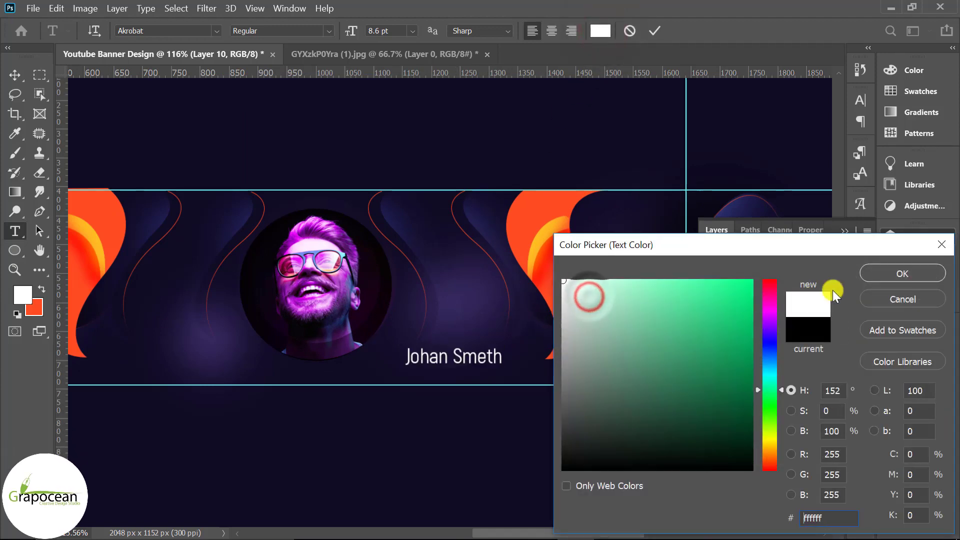
left_click(880, 277)
Step: Colour the word SMETH with orange sampled from the flame
left_click(455, 355)
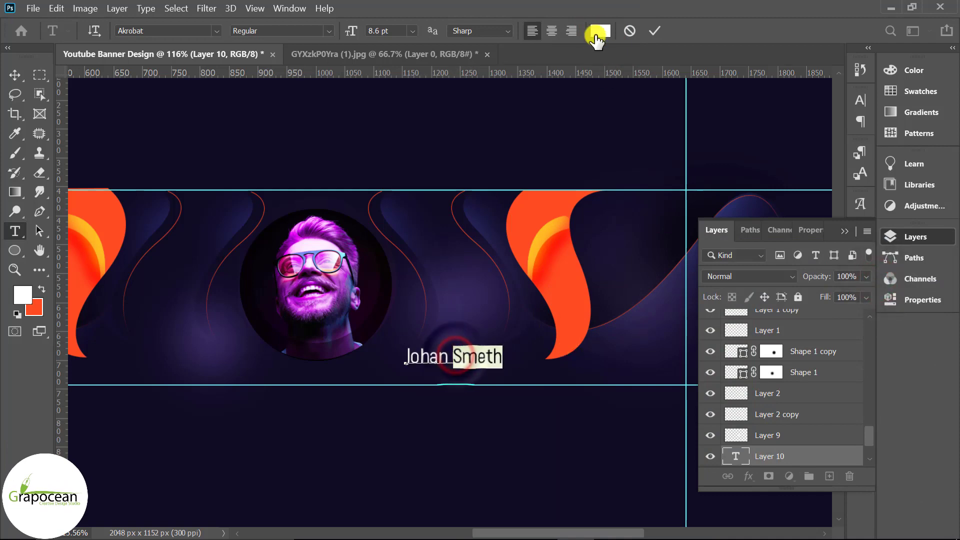
left_click(600, 31)
left_click(534, 200)
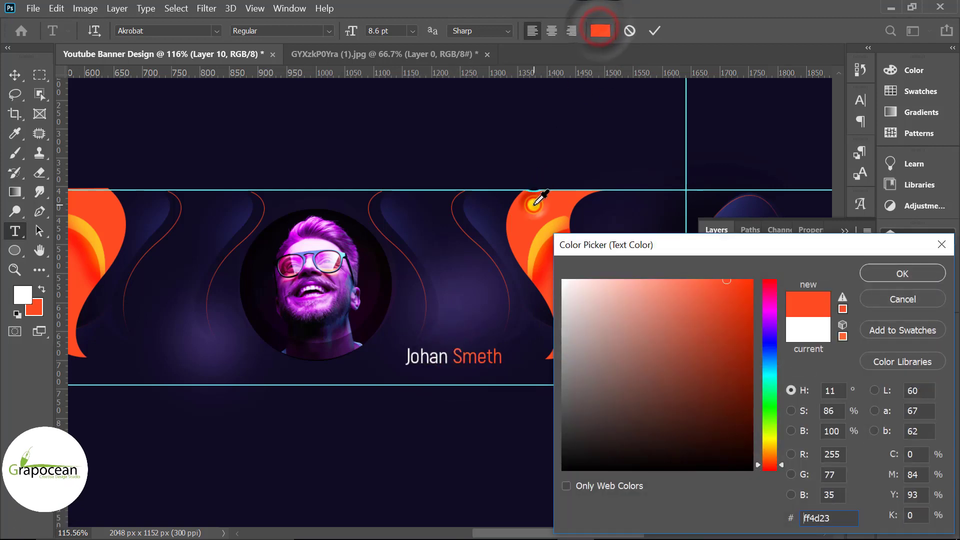
left_click(900, 274)
left_click(434, 355)
Step: Bring the name layer to the top and centre it under the portrait
mouse_move(476, 358)
left_mouse_down()
mouse_move(469, 340)
mouse_move(439, 337)
left_mouse_up()
key("ctrl+shift+bracketright")
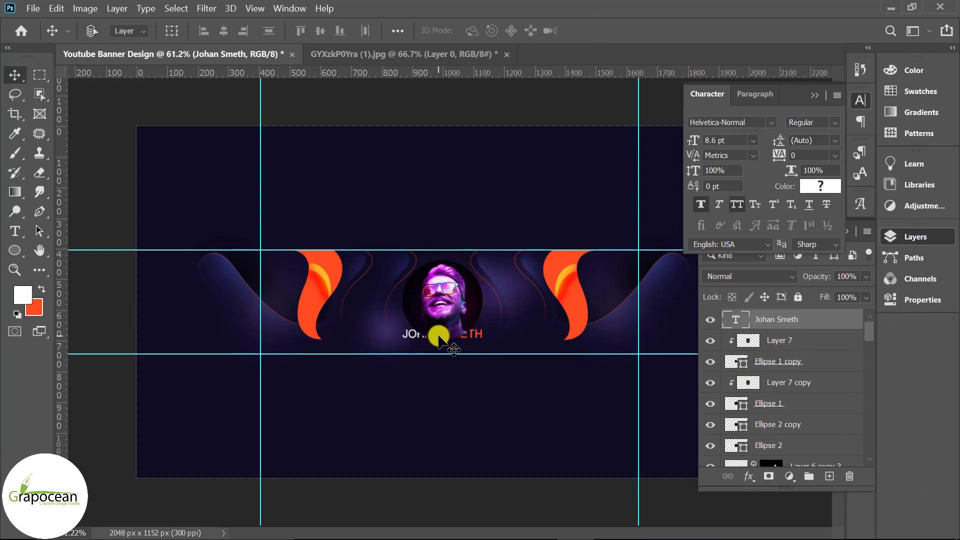
scroll(445, 345, "up", 3)
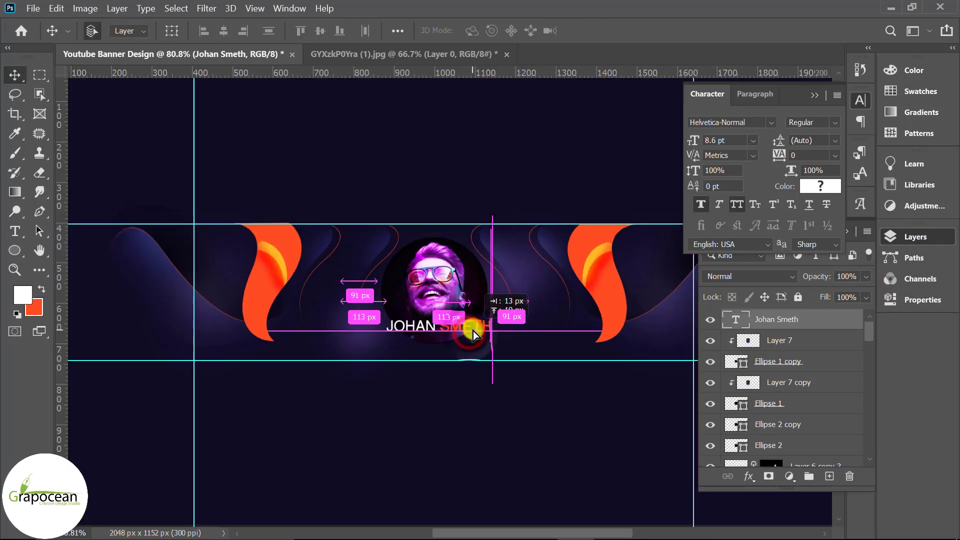
left_click_drag(476, 329, 469, 331)
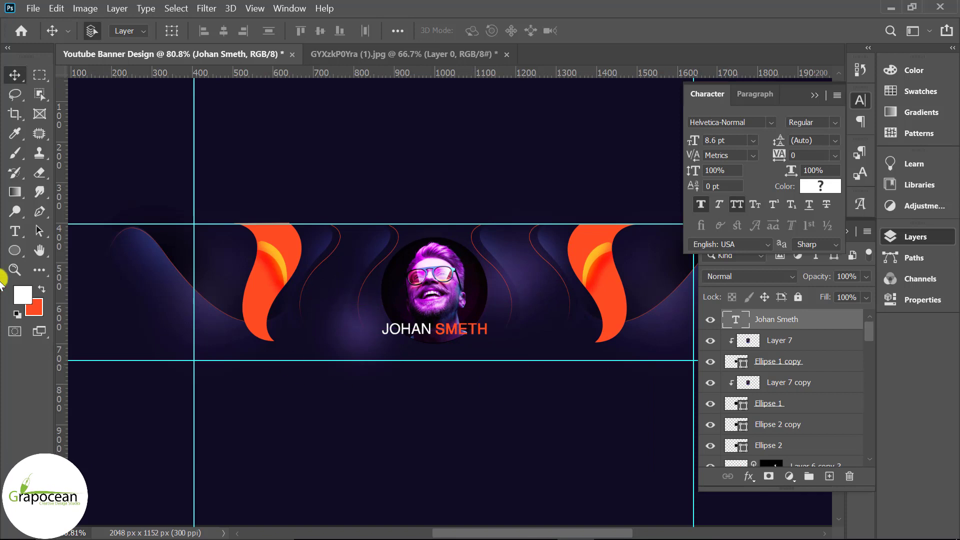
Step: Draw a rectangle behind the name
right_click(15, 250)
left_click(75, 249)
left_click_drag(368, 316, 499, 338)
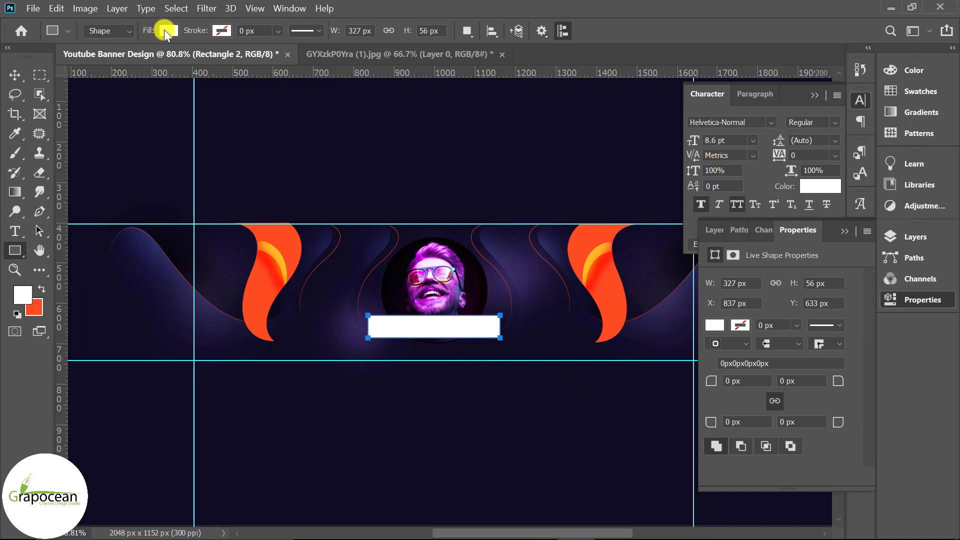
Step: Move the white rectangle beneath the JOHAN SMETH text layer and lower its opacity to 11%
left_click(15, 75)
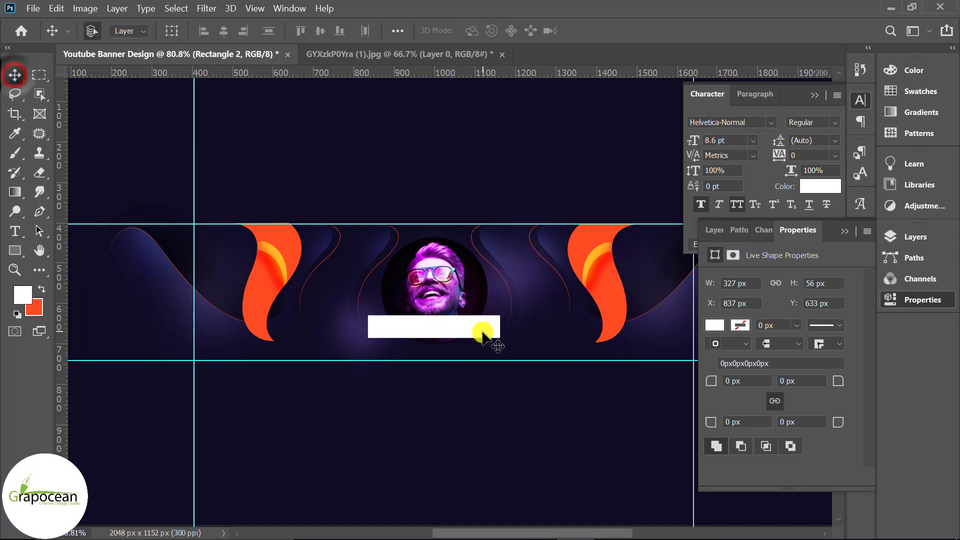
left_click(845, 230)
left_click(916, 237)
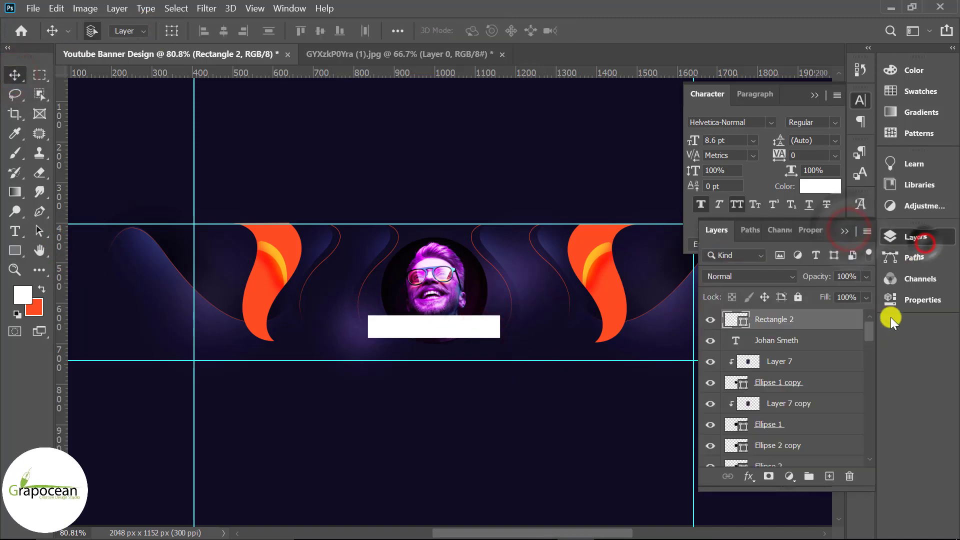
left_click_drag(823, 297, 820, 292)
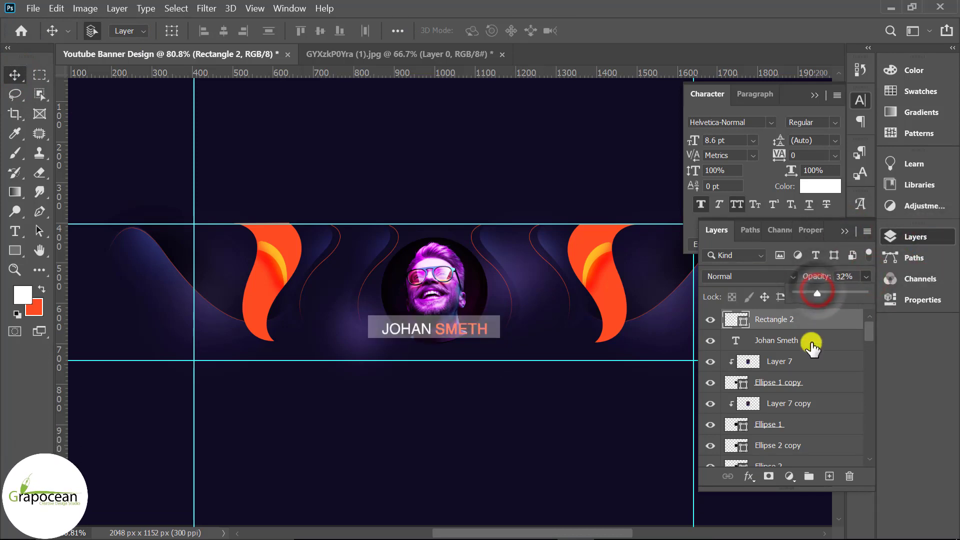
left_click_drag(809, 323, 800, 356)
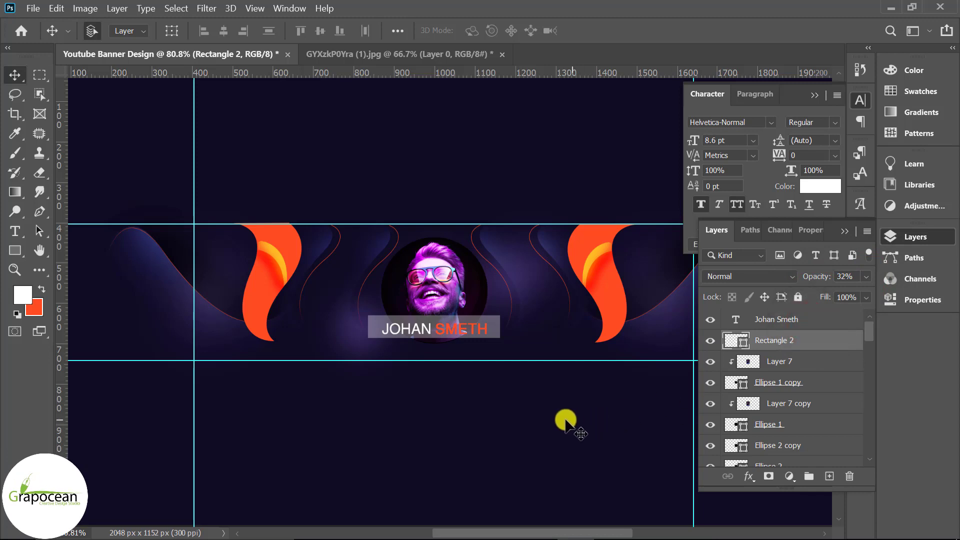
scroll(518, 392, "up", 3)
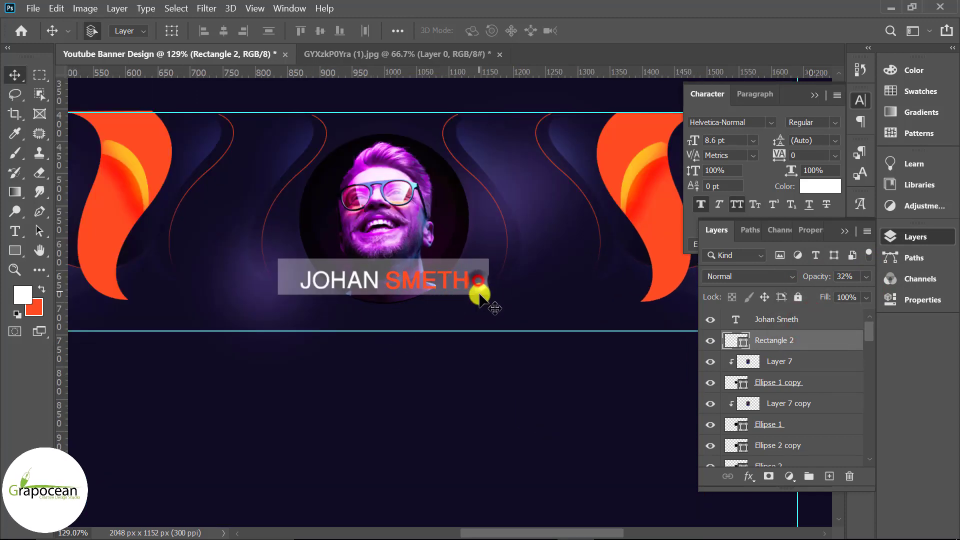
key("Down")
key("Down")
key("Down")
key("Down")
key("Down")
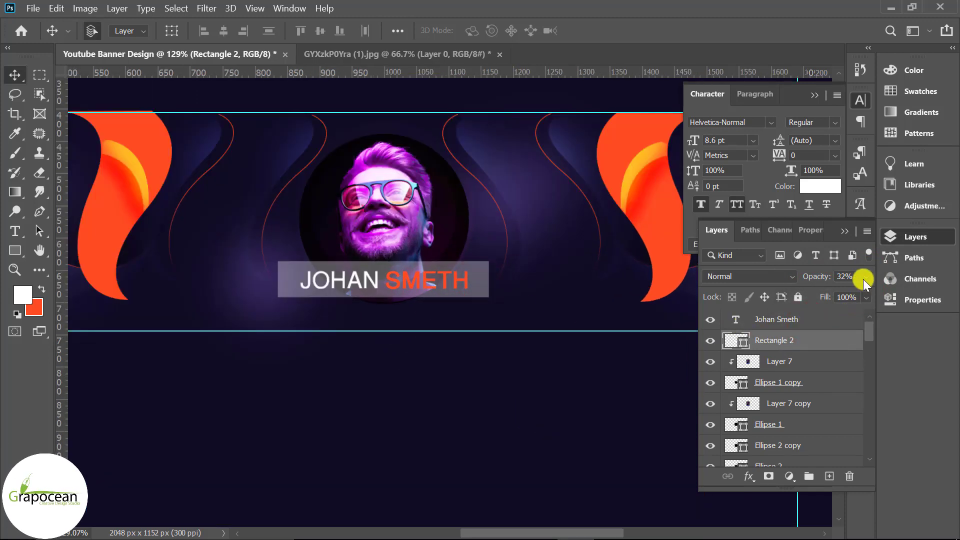
left_click(866, 277)
left_click_drag(816, 293, 803, 294)
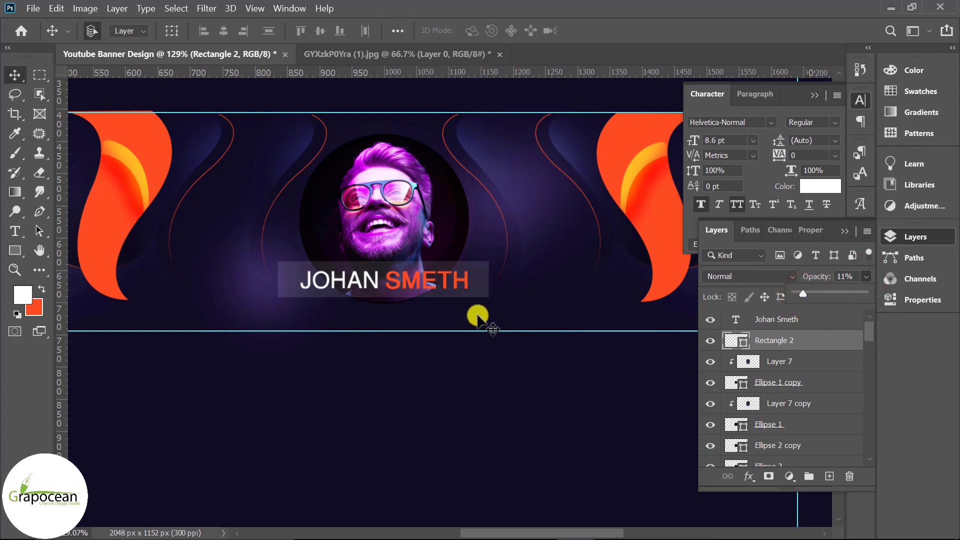
Step: Duplicate the name line below for GRAPHIC DESIGNER and round the label's corners to 28 px
scroll(407, 306, "up", 1)
left_click_drag(421, 284, 418, 312)
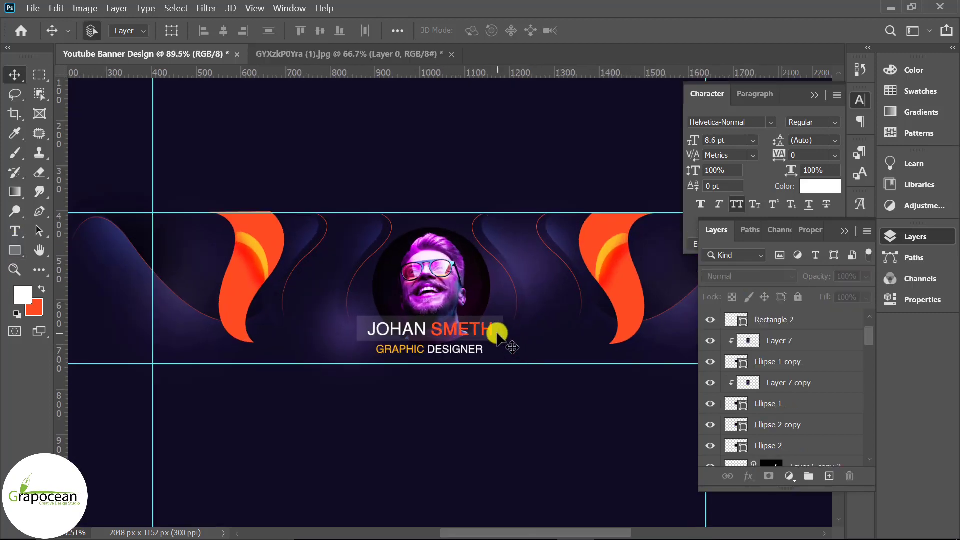
left_click(793, 320)
left_click(11, 246)
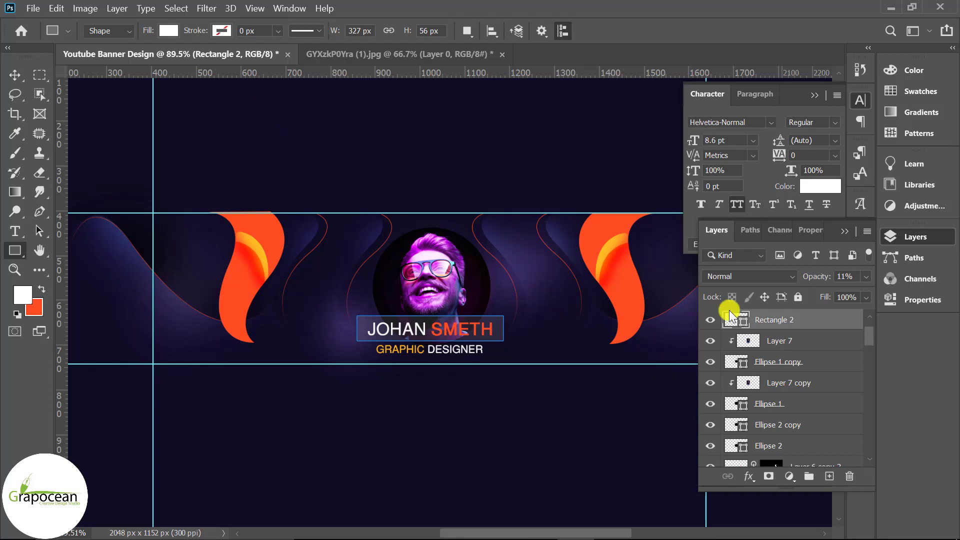
left_click(849, 231)
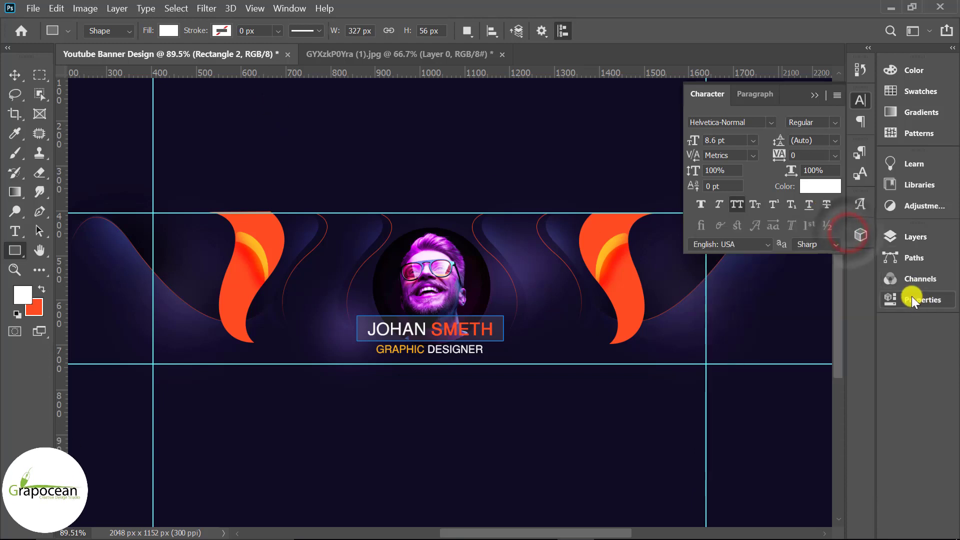
left_click(918, 300)
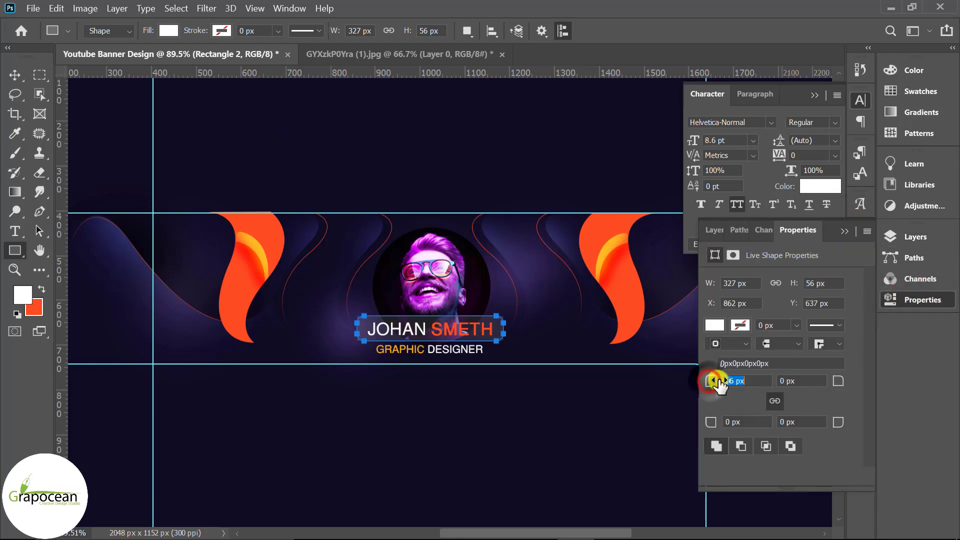
left_click_drag(720, 383, 723, 384)
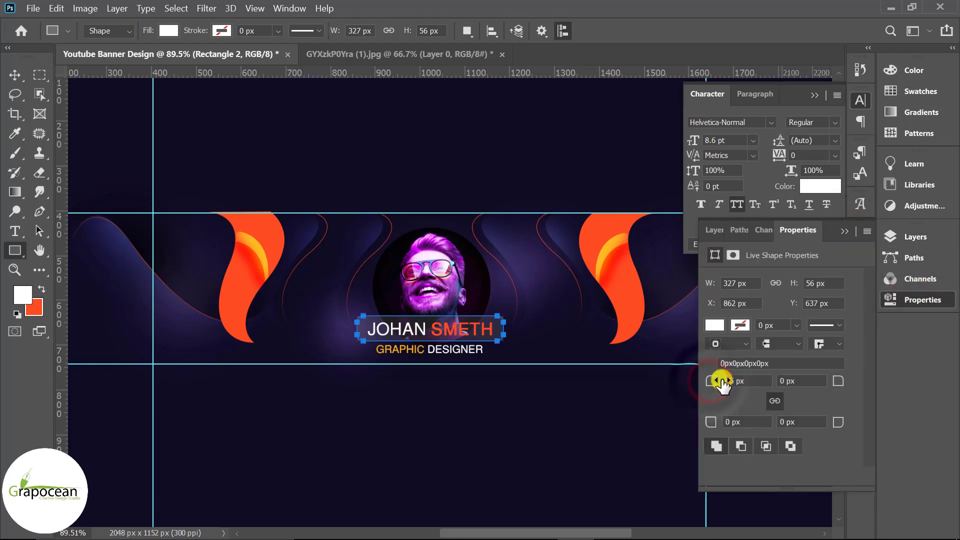
left_click(14, 76)
left_click(278, 161)
key("ctrl+minus")
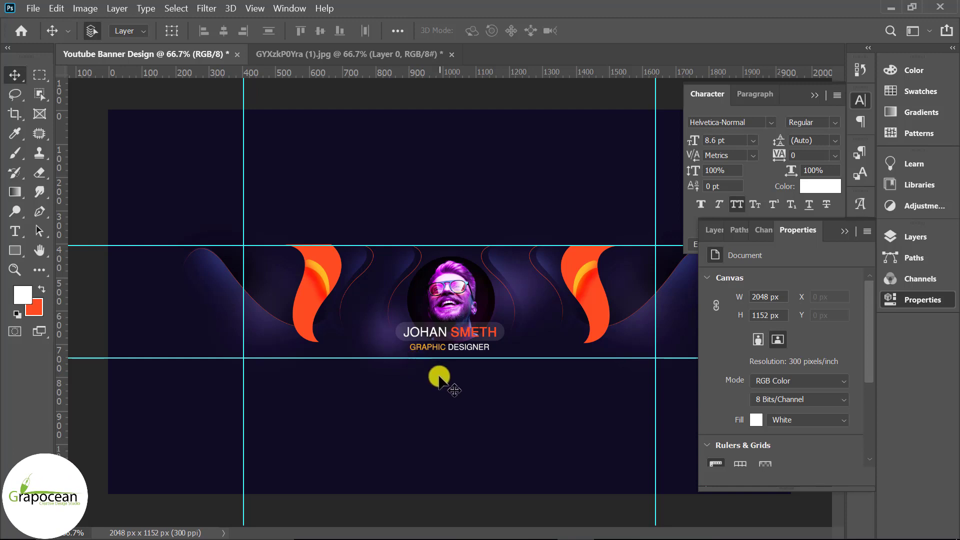
scroll(439, 378, "down", 3)
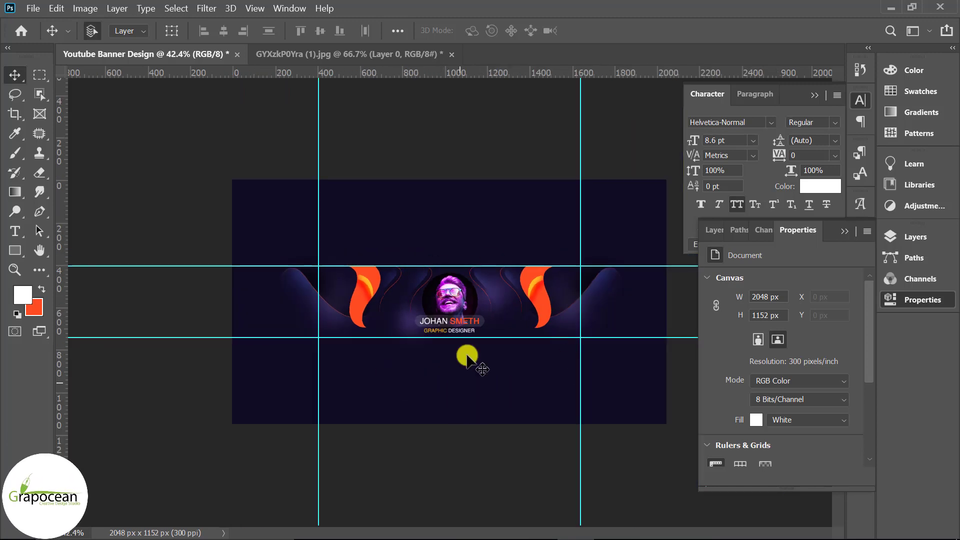